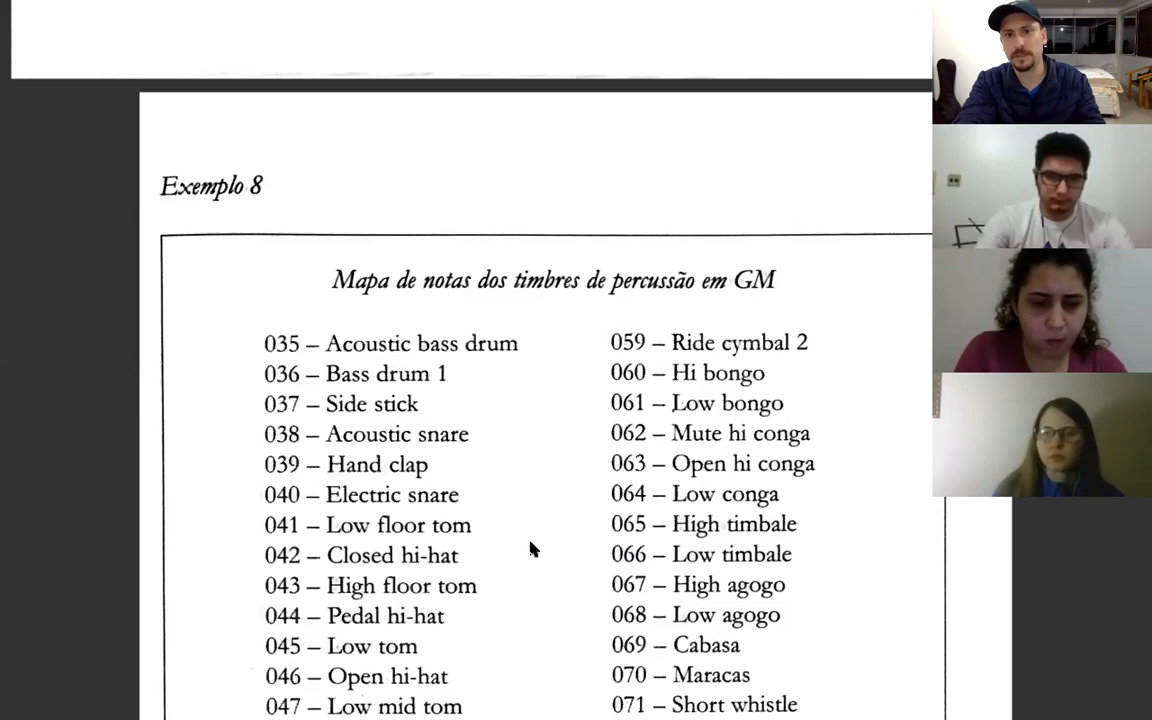
Scroll through the General MIDI percussion note map table in the textbook page and read its entries
{"action": "scroll", "coordinate": [532, 549], "scroll_direction": "down", "scroll_amount": 4}
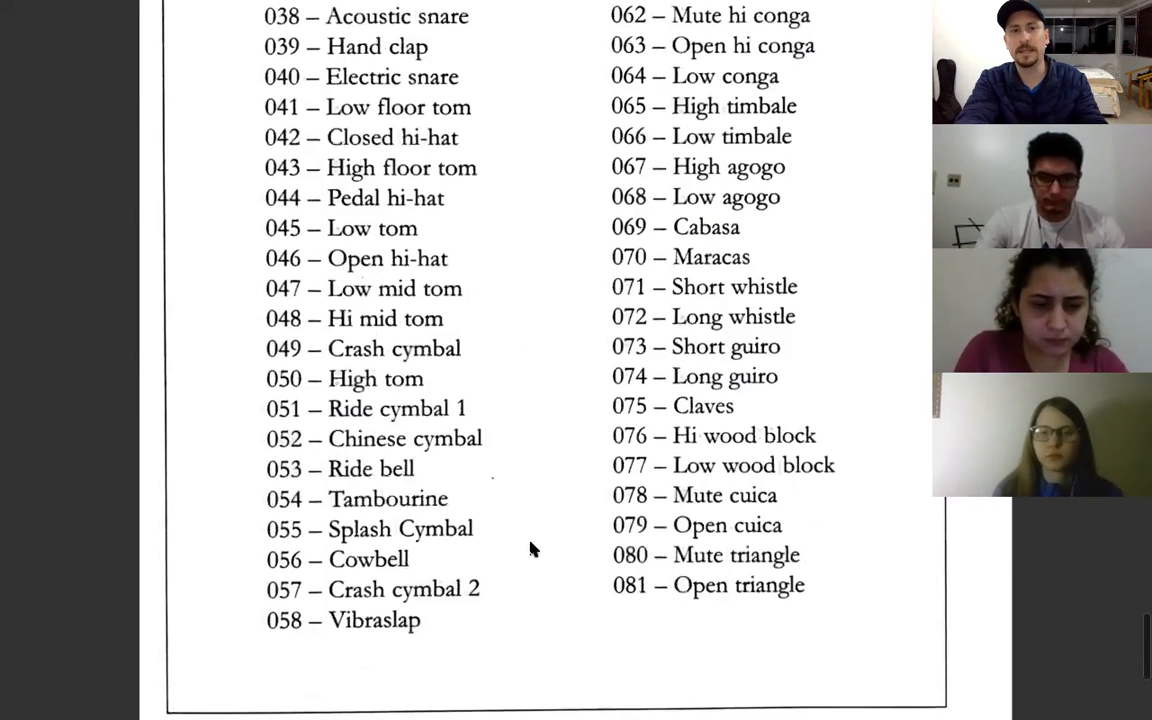
{"action": "scroll", "coordinate": [828, 472], "scroll_direction": "down", "scroll_amount": 1}
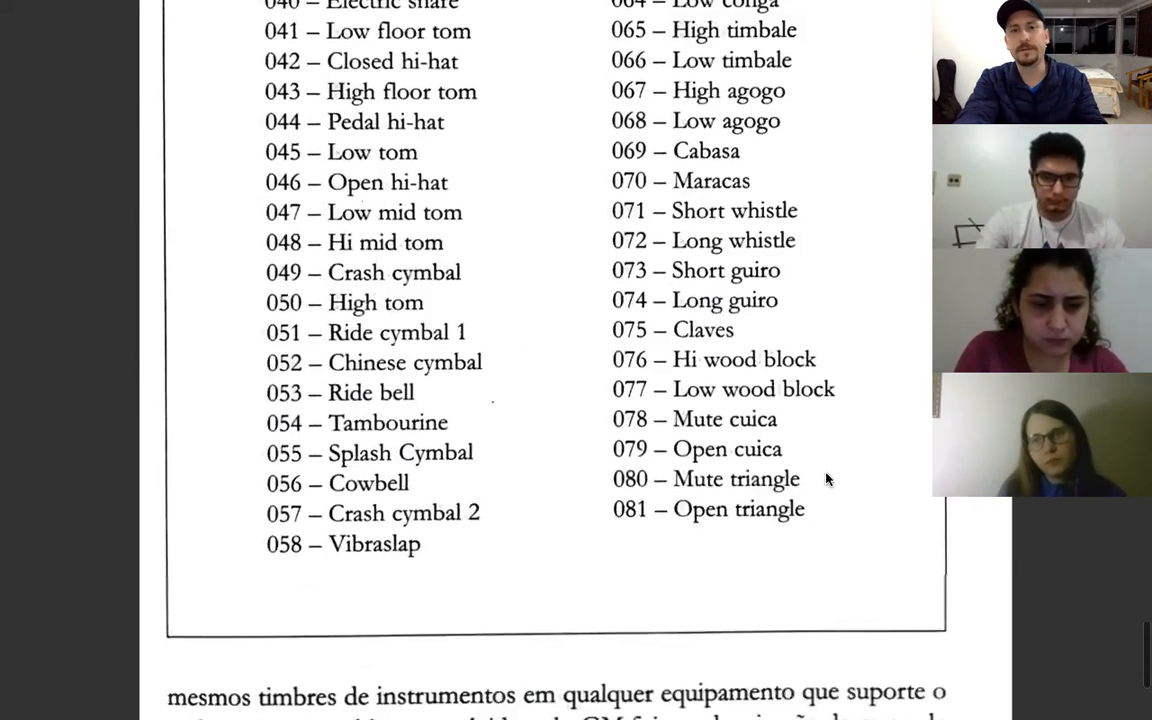
{"action": "scroll", "coordinate": [565, 343], "scroll_direction": "up", "scroll_amount": 5}
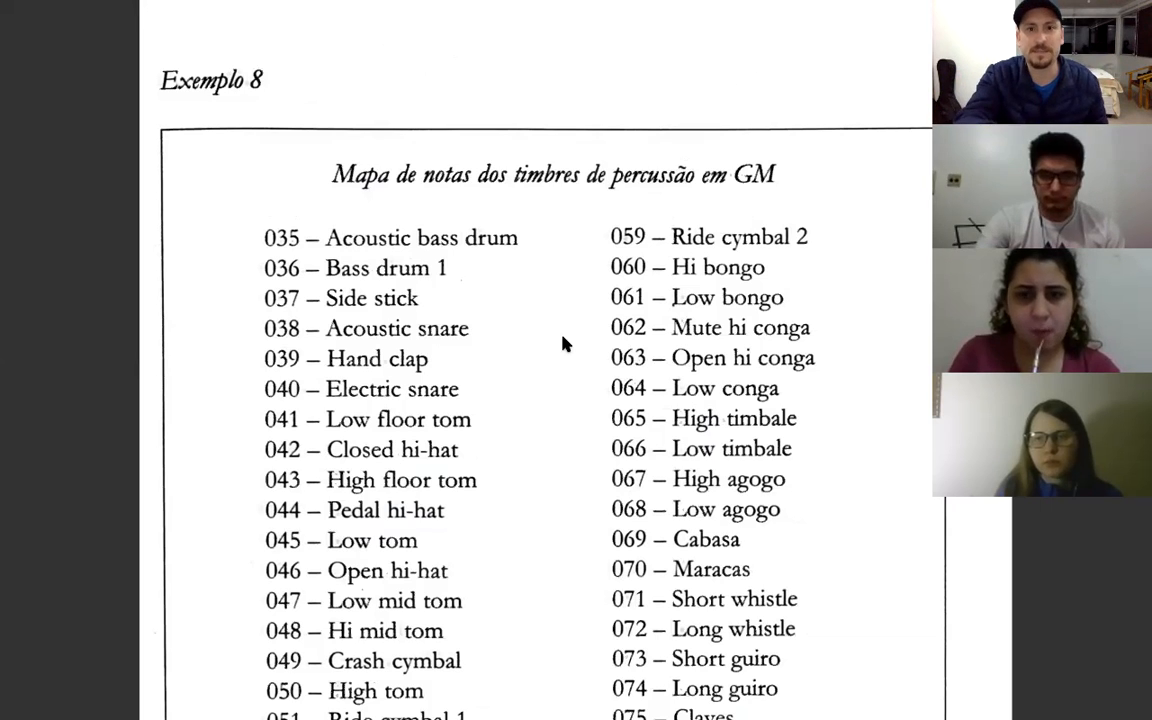
{"action": "scroll", "coordinate": [563, 343], "scroll_direction": "down", "scroll_amount": 5}
{"action": "scroll", "coordinate": [563, 343], "scroll_direction": "up", "scroll_amount": 3}
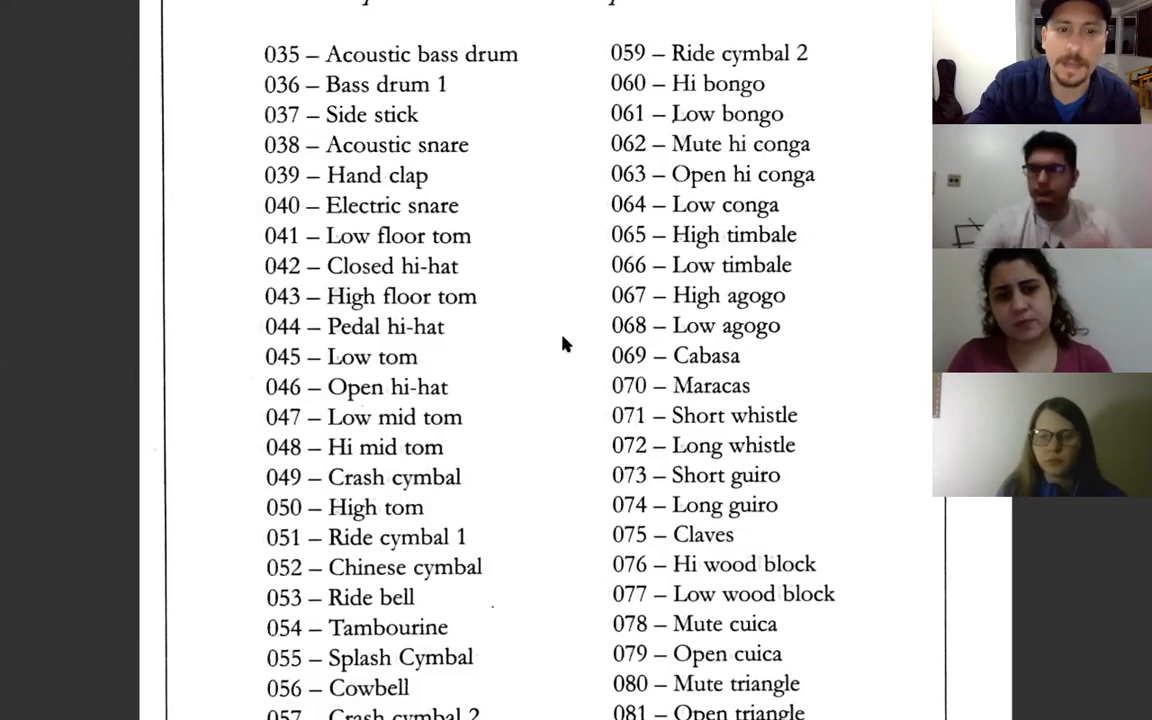
{"action": "scroll", "coordinate": [563, 344], "scroll_direction": "down", "scroll_amount": 3}
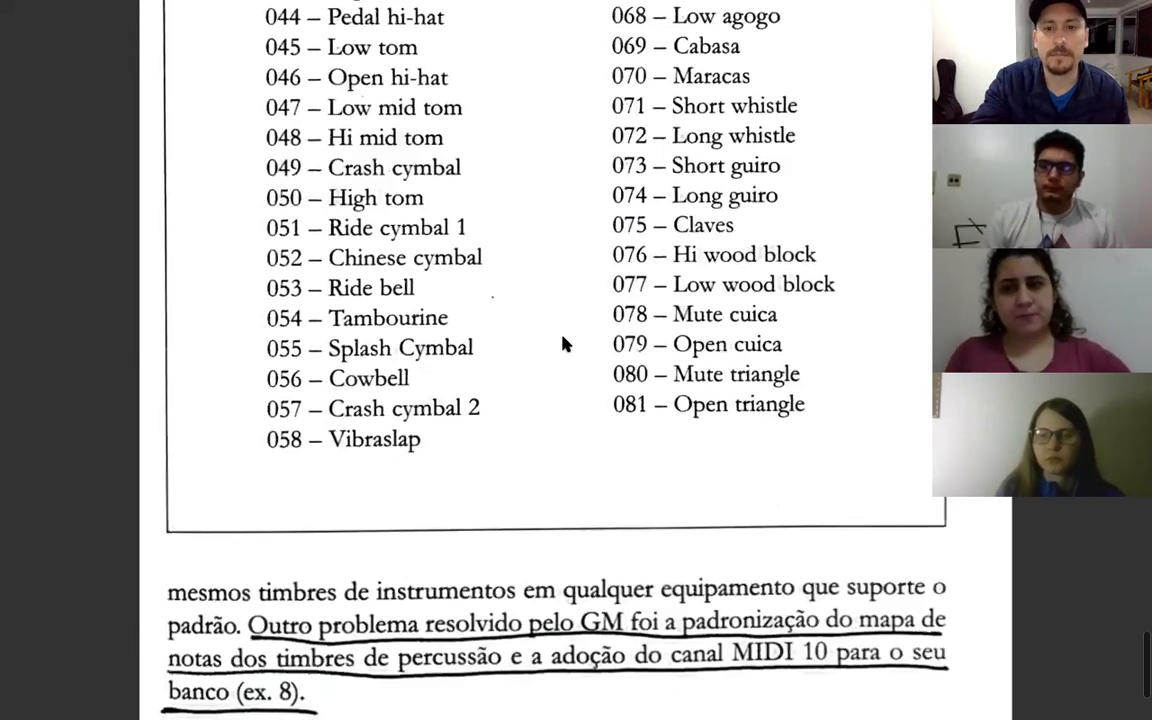
{"action": "scroll", "coordinate": [563, 343], "scroll_direction": "down", "scroll_amount": 1}
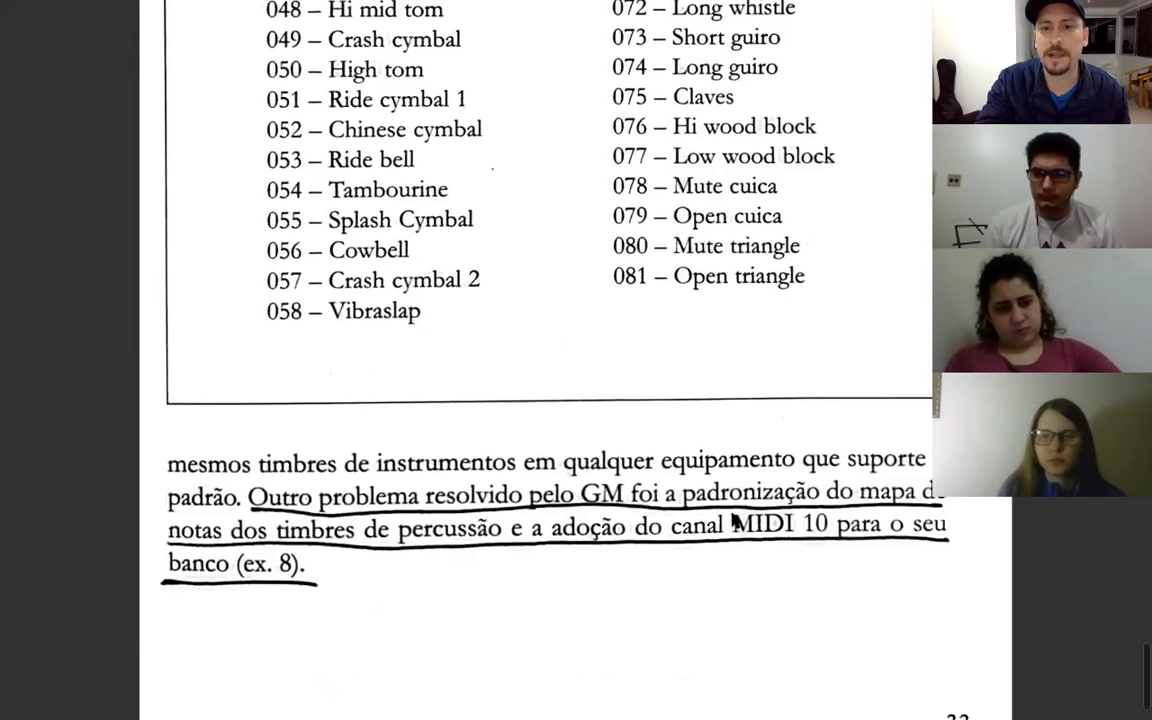
{"action": "scroll", "coordinate": [735, 530], "scroll_direction": "down", "scroll_amount": 1}
{"action": "scroll", "coordinate": [735, 520], "scroll_direction": "up", "scroll_amount": 1}
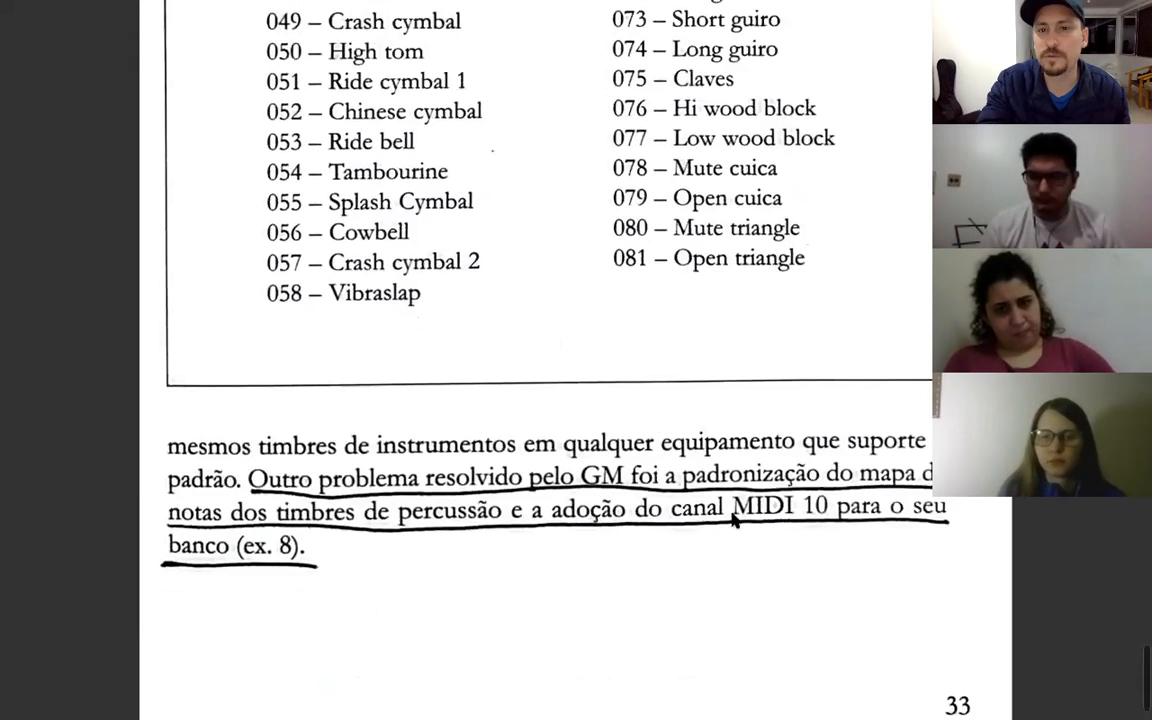
{"action": "scroll", "coordinate": [734, 518], "scroll_direction": "up", "scroll_amount": 3}
{"action": "scroll", "coordinate": [734, 518], "scroll_direction": "up", "scroll_amount": 2}
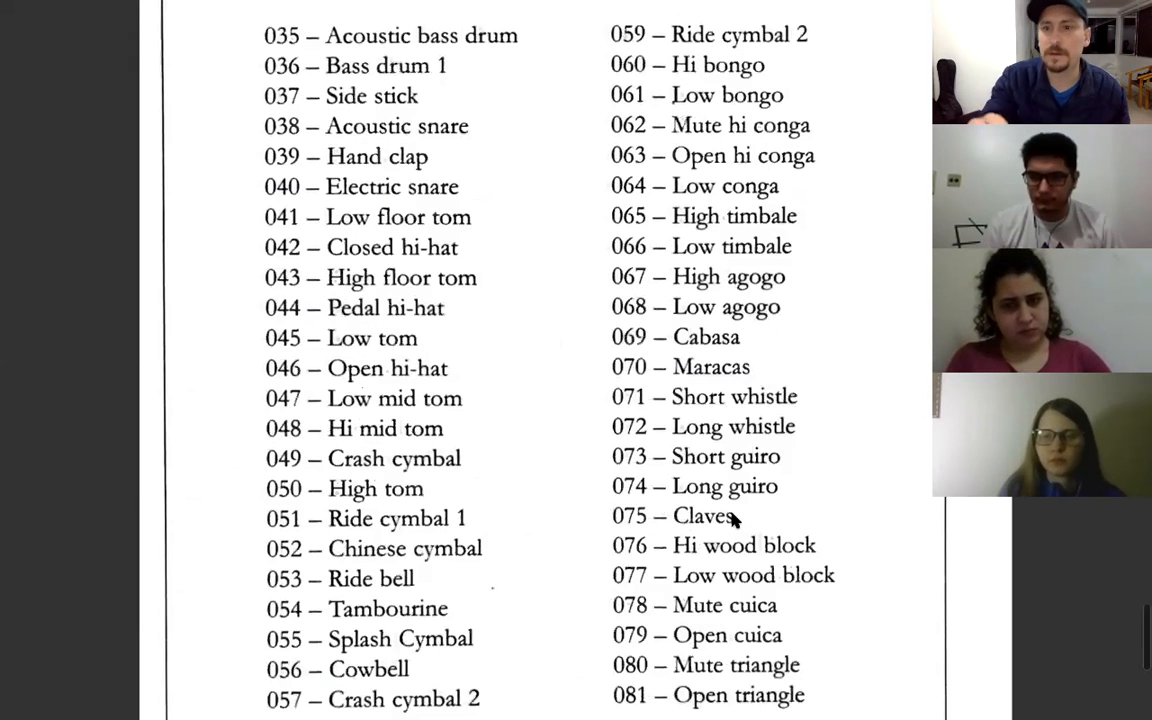
{"action": "scroll", "coordinate": [734, 518], "scroll_direction": "up", "scroll_amount": 2}
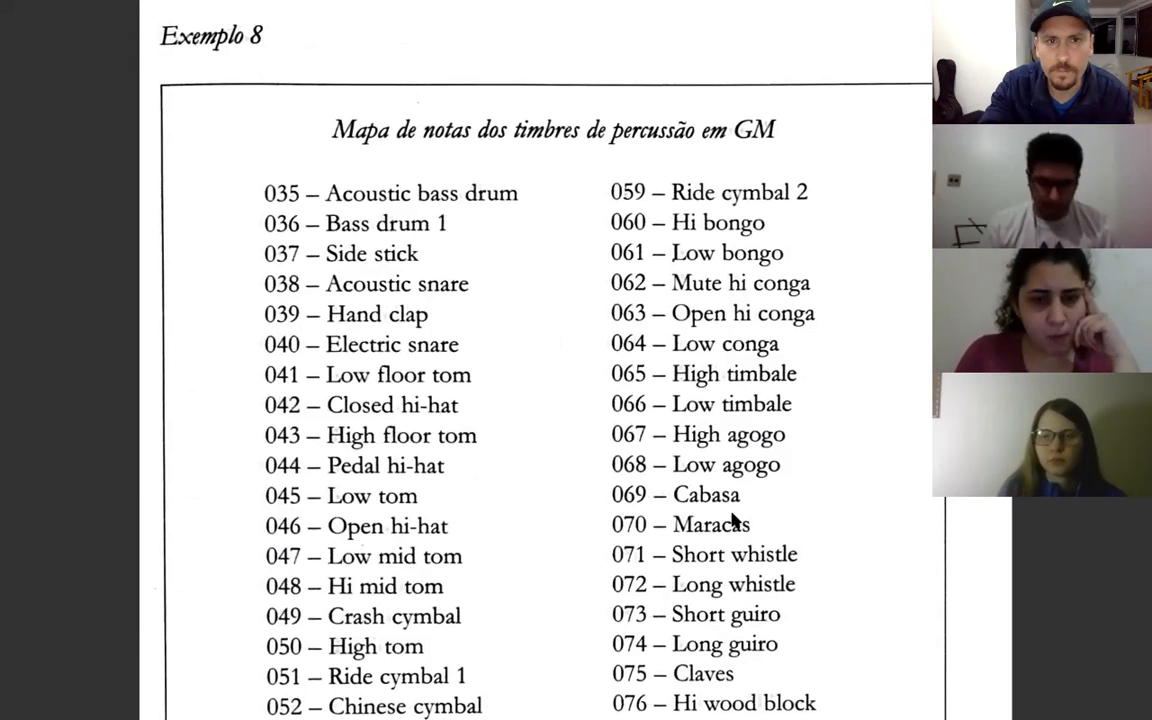
{"action": "scroll", "coordinate": [734, 518], "scroll_direction": "up", "scroll_amount": 3}
{"action": "scroll", "coordinate": [733, 522], "scroll_direction": "up", "scroll_amount": 2}
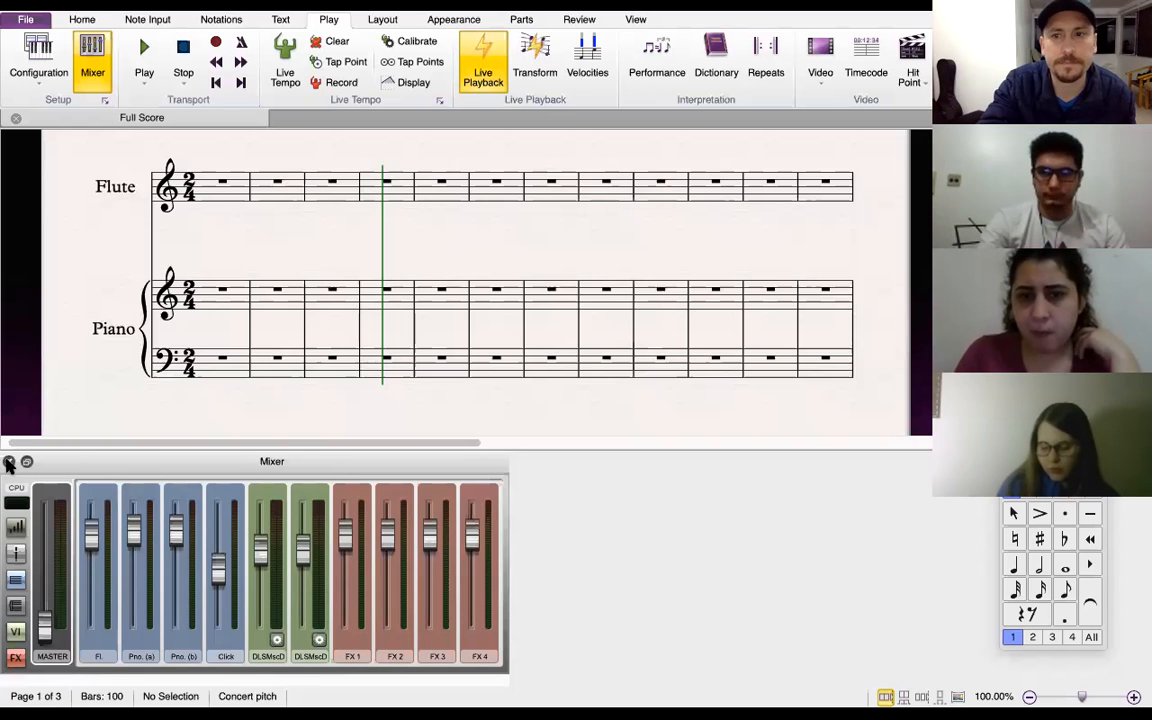
Close the Mixer panel below the score and switch on the Live Tempo display
{"action": "left_click", "coordinate": [8, 463]}
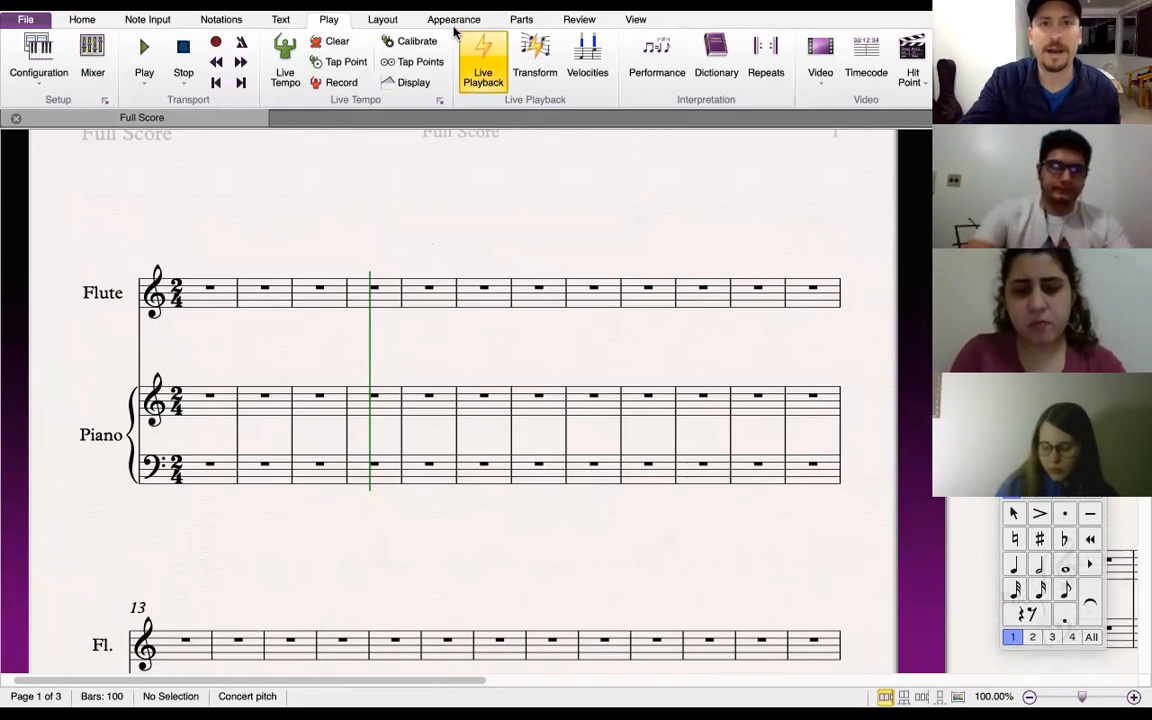
{"action": "mouse_move", "coordinate": [566, 46]}
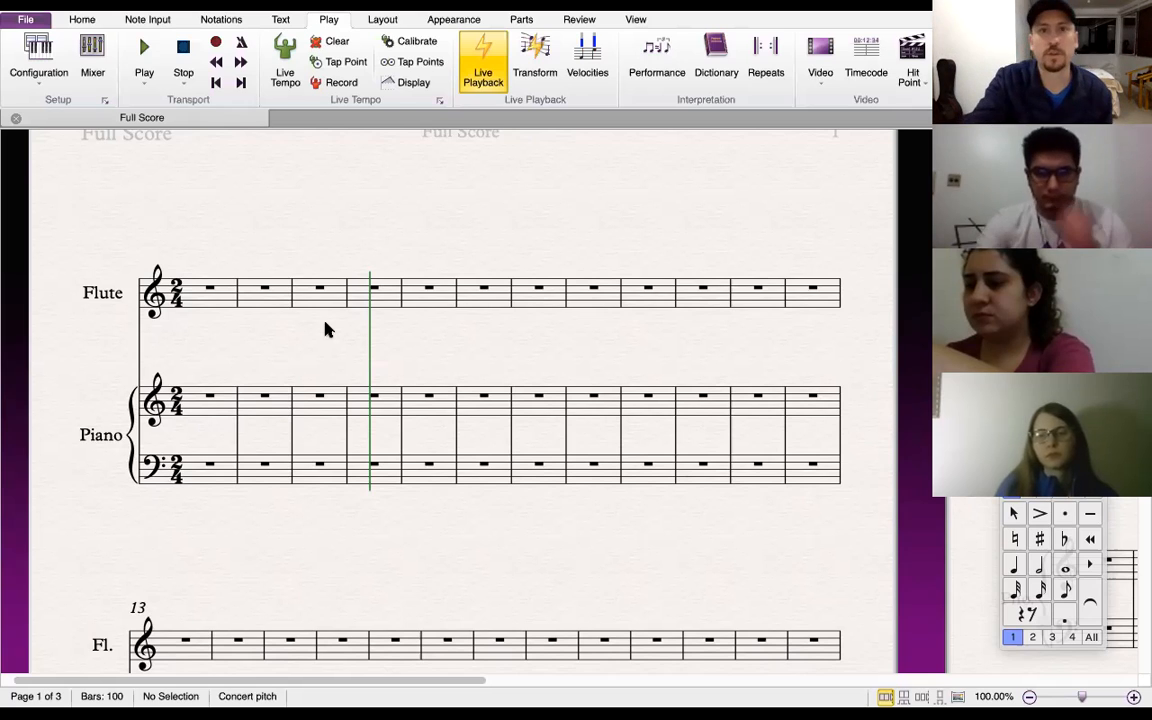
{"action": "mouse_move", "coordinate": [328, 3]}
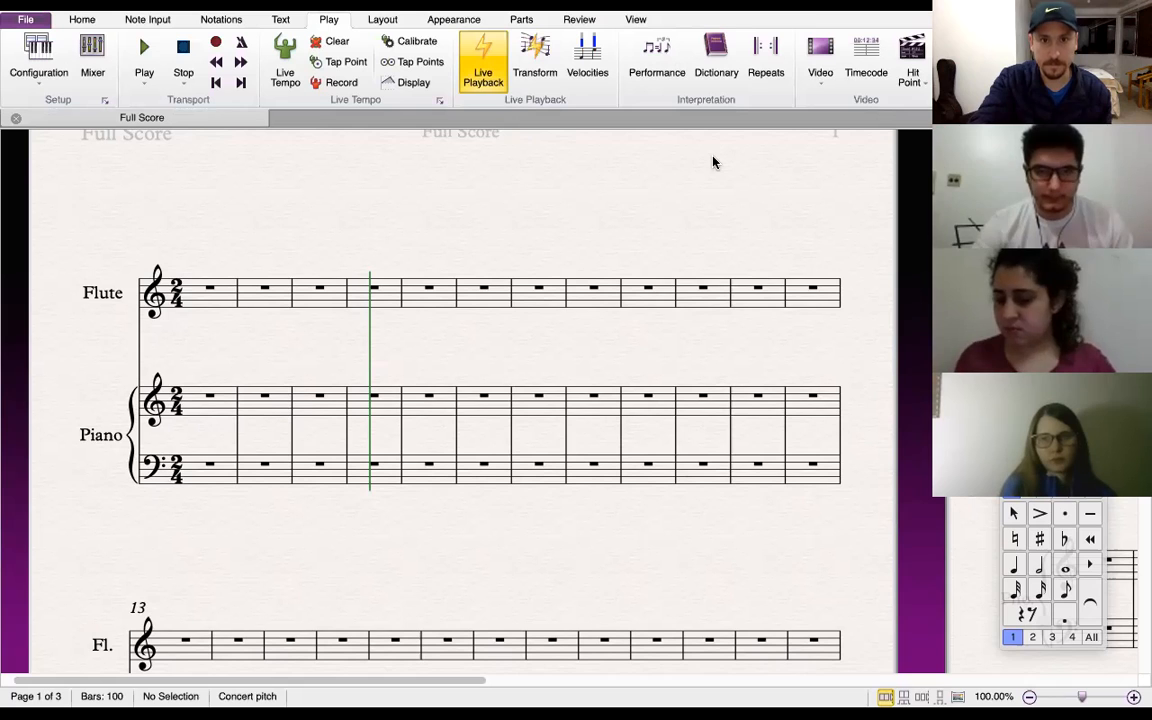
{"action": "left_click", "coordinate": [418, 84]}
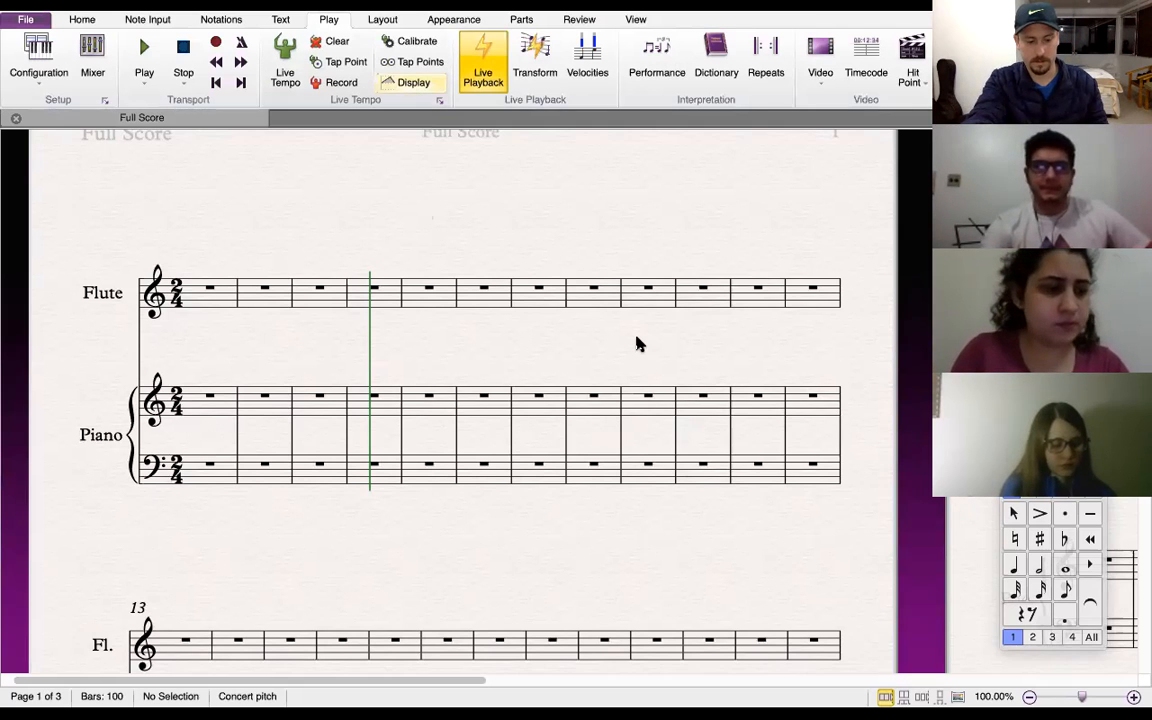
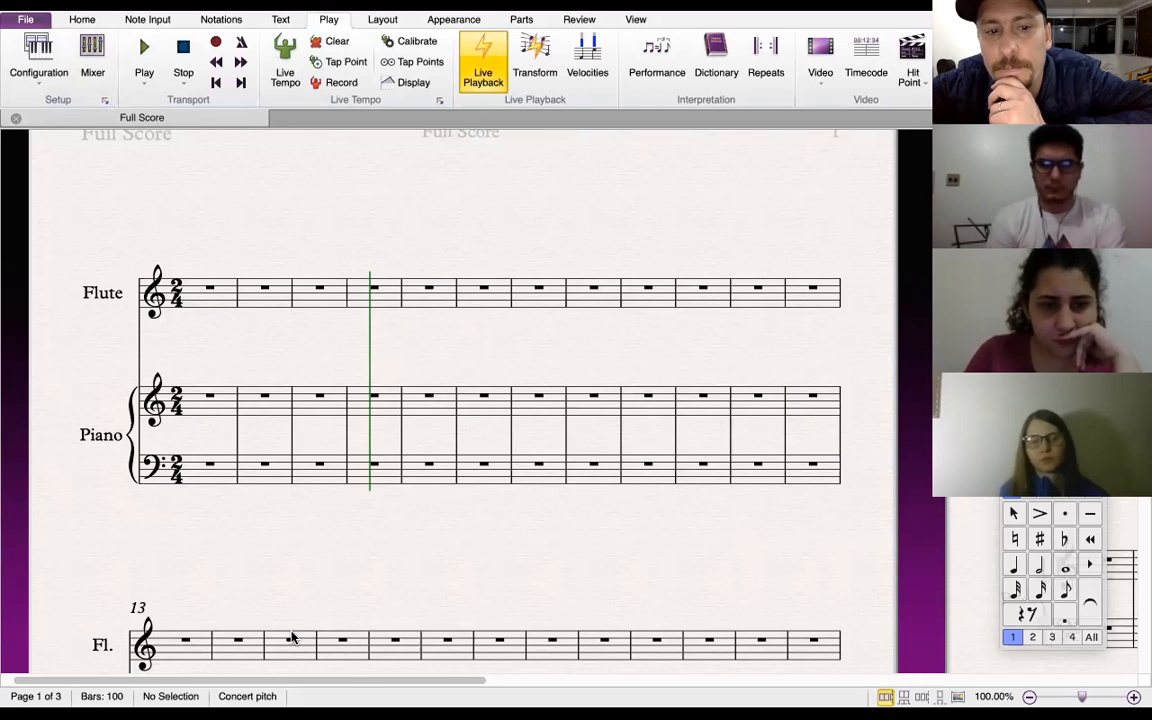
Open the Audio Engine Options and check the audio interface, keeping iRig PRO DUO (CoreAudio) selected, then close it
{"action": "left_click", "coordinate": [292, 638]}
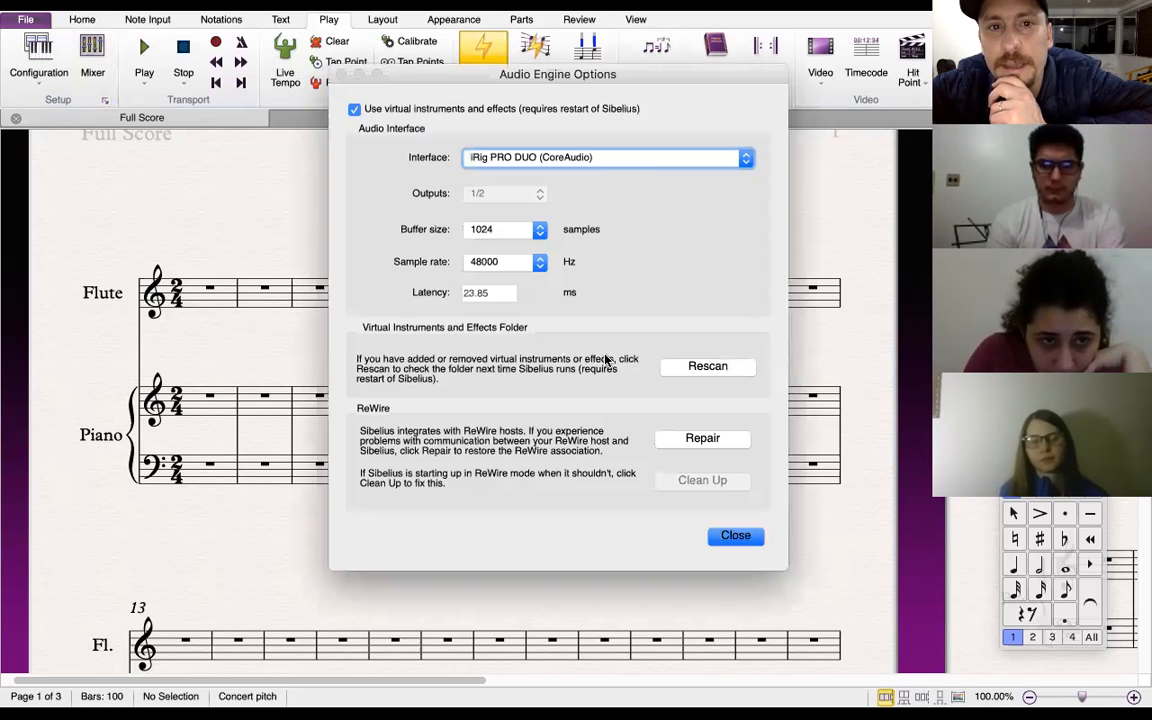
{"action": "left_click", "coordinate": [746, 160]}
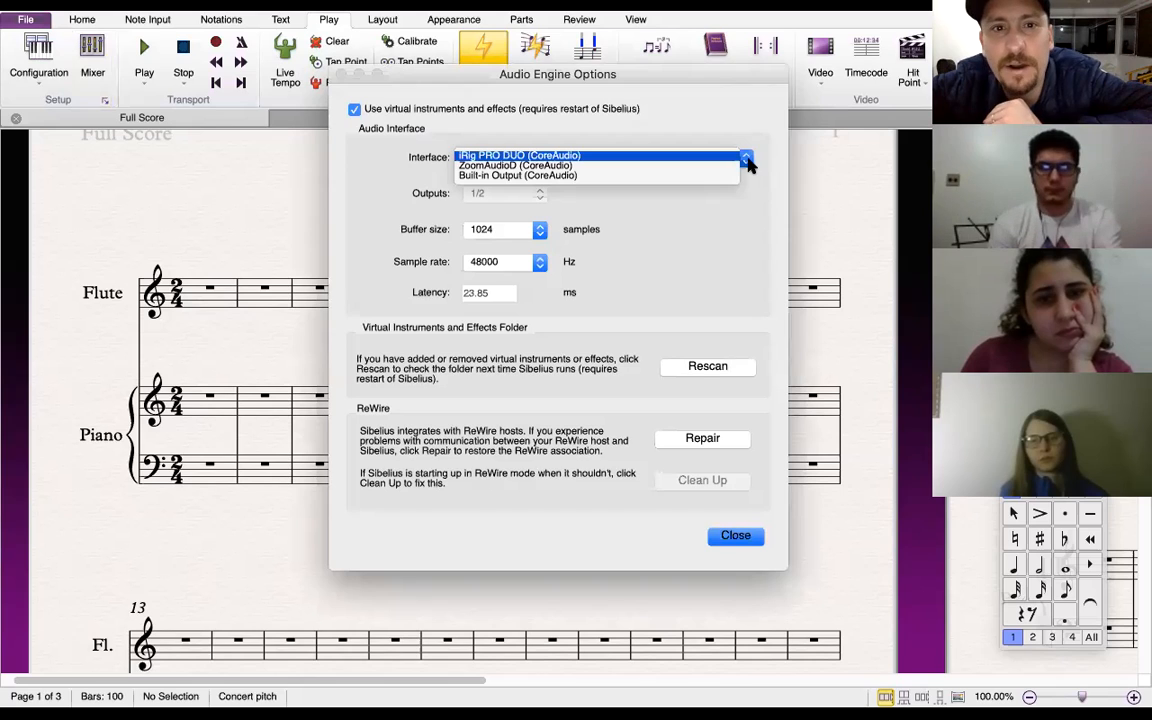
{"action": "left_click", "coordinate": [546, 158]}
{"action": "left_click", "coordinate": [740, 537]}
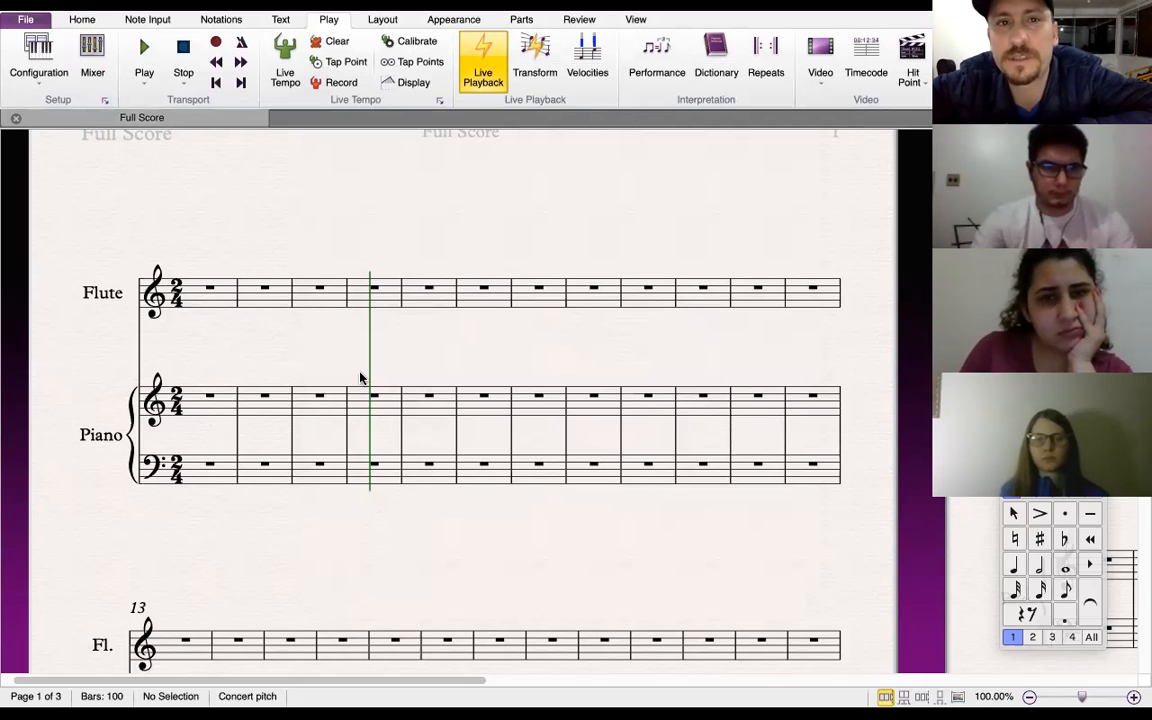
Open Preferences and review the Note Input page settings
{"action": "left_click", "coordinate": [28, 22]}
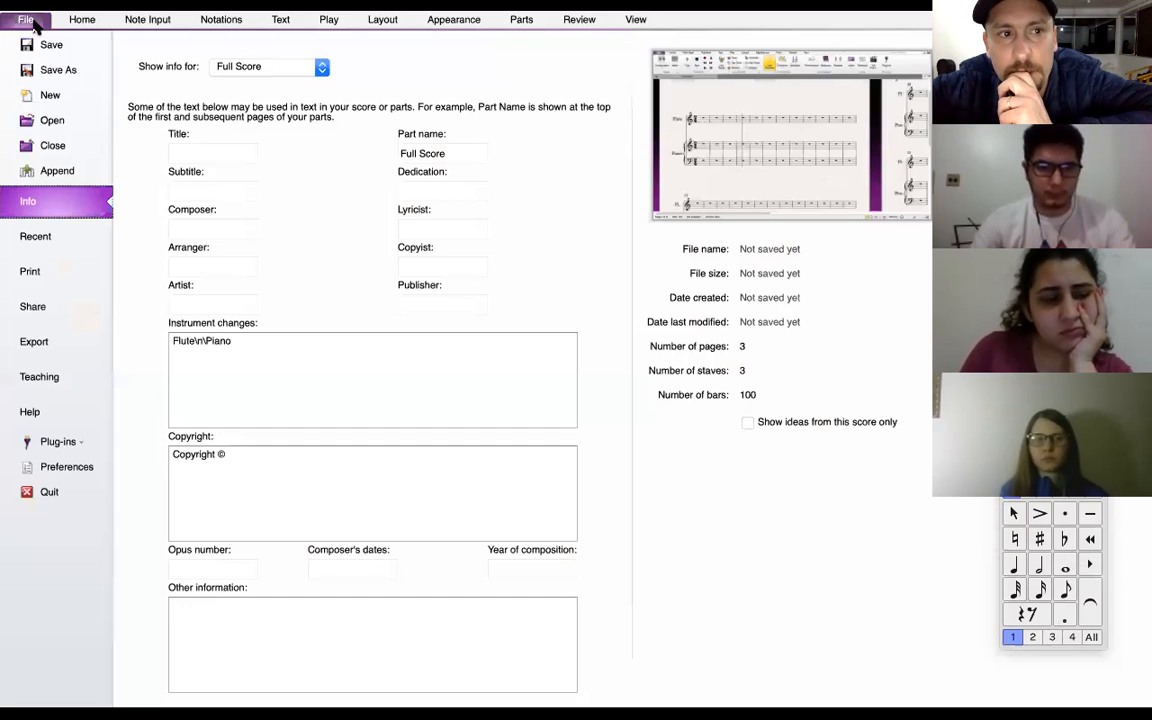
{"action": "left_click", "coordinate": [64, 469]}
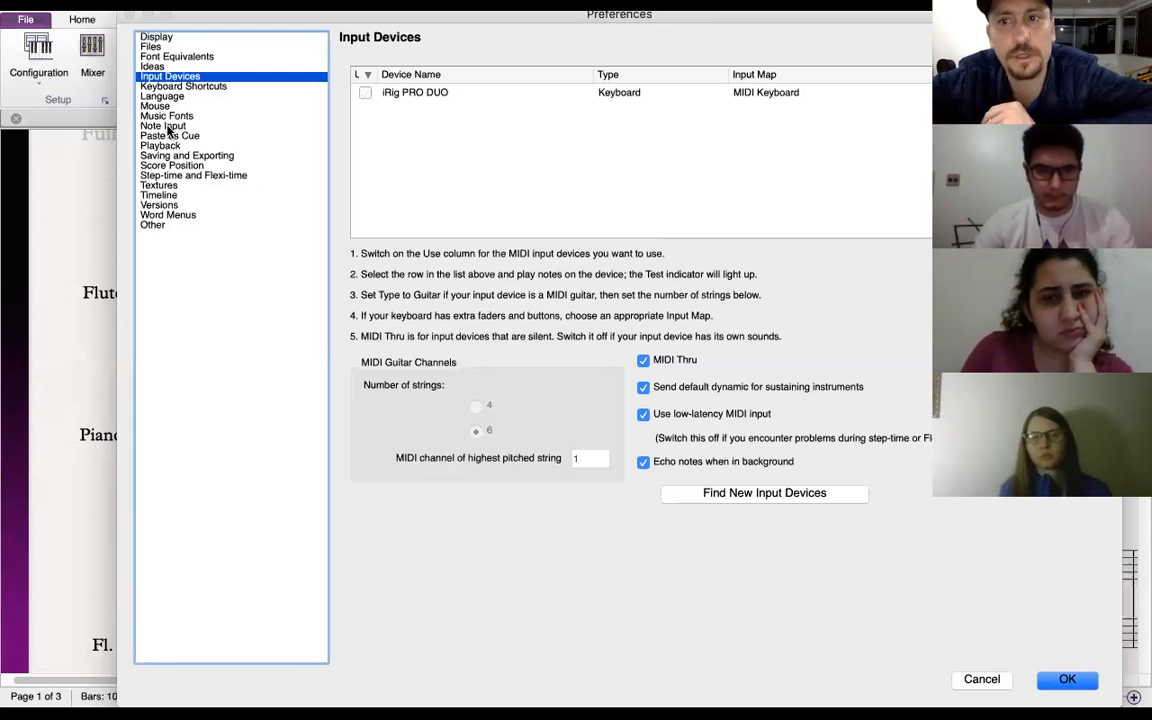
{"action": "left_click", "coordinate": [168, 128]}
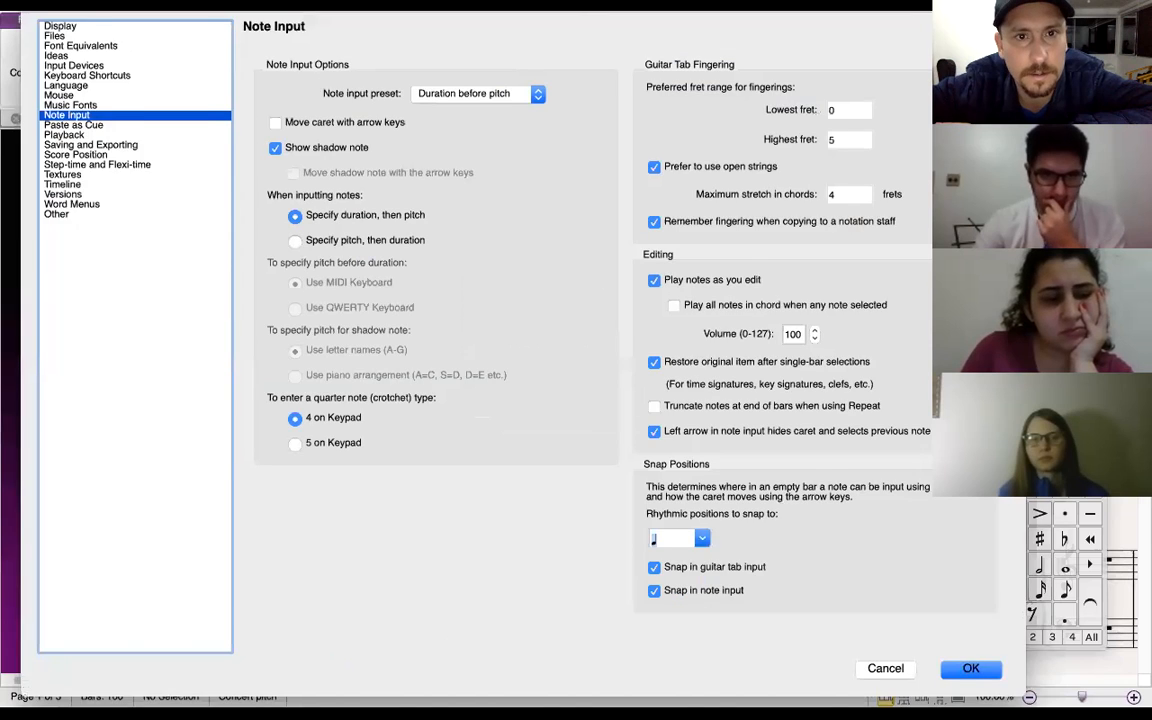
{"action": "left_click_drag", "start_coordinate": [523, 13], "coordinate": [559, 8]}
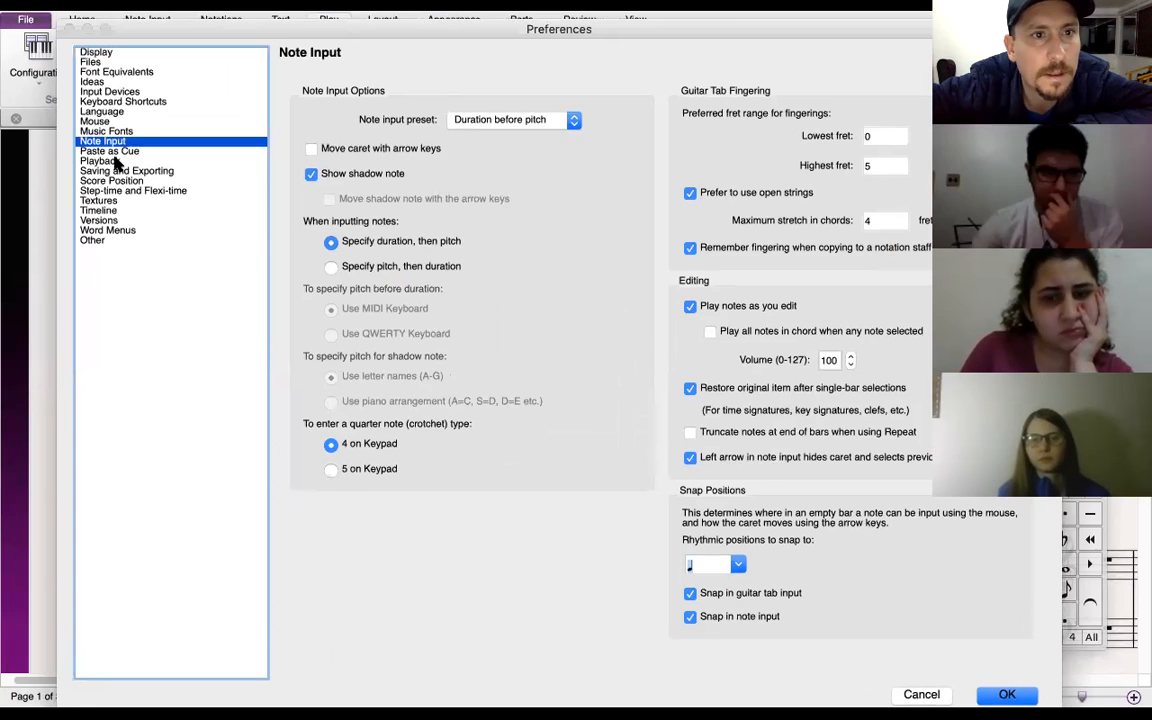
{"action": "left_click", "coordinate": [110, 160]}
{"action": "left_click", "coordinate": [122, 141]}
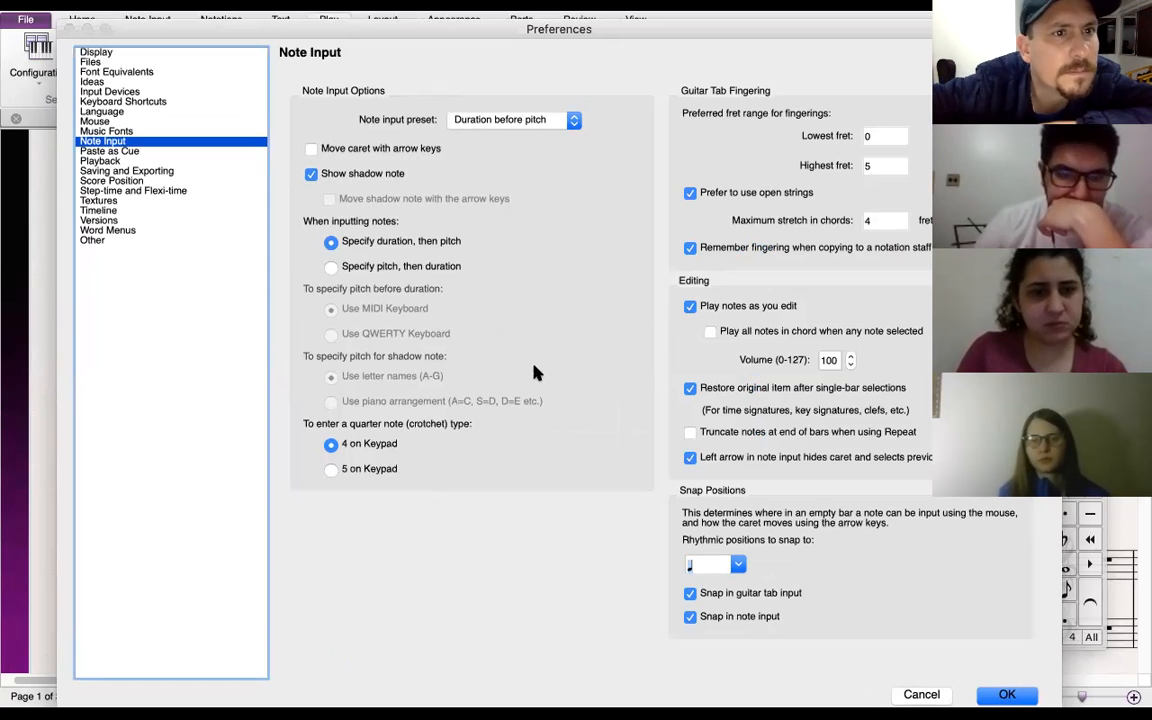
On the Input Devices page, toggle the iRig PRO DUO device's use off and back on, then confirm Preferences
{"action": "left_click", "coordinate": [118, 92]}
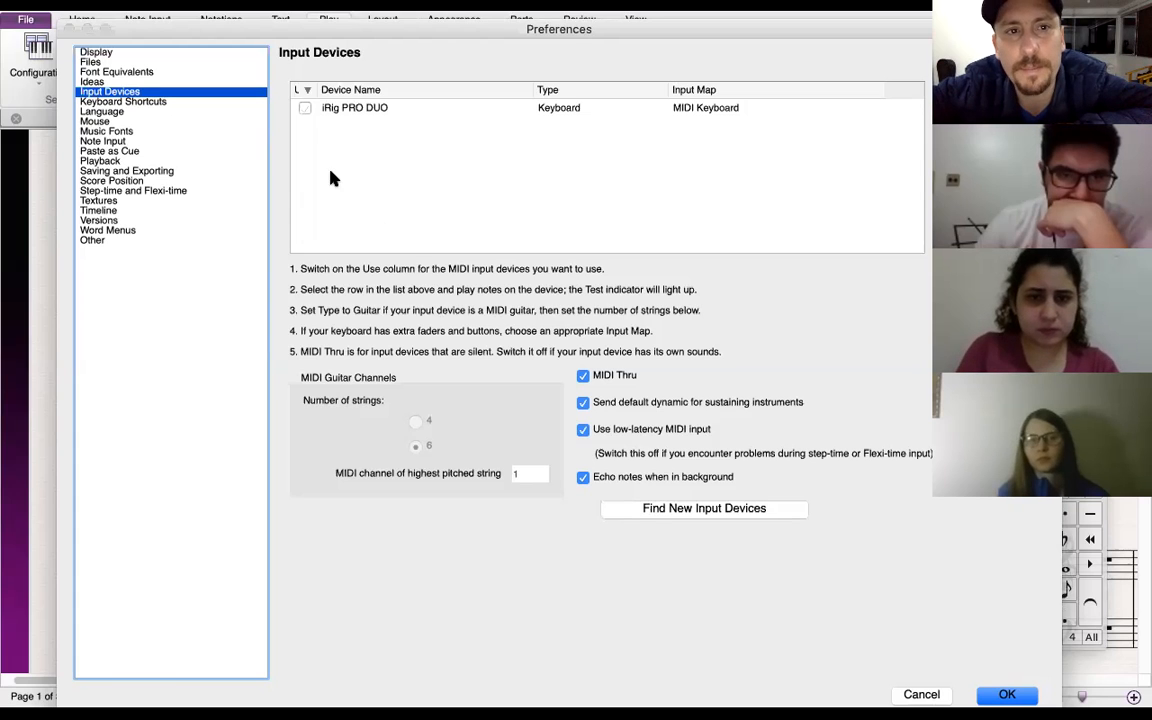
{"action": "left_click", "coordinate": [306, 109]}
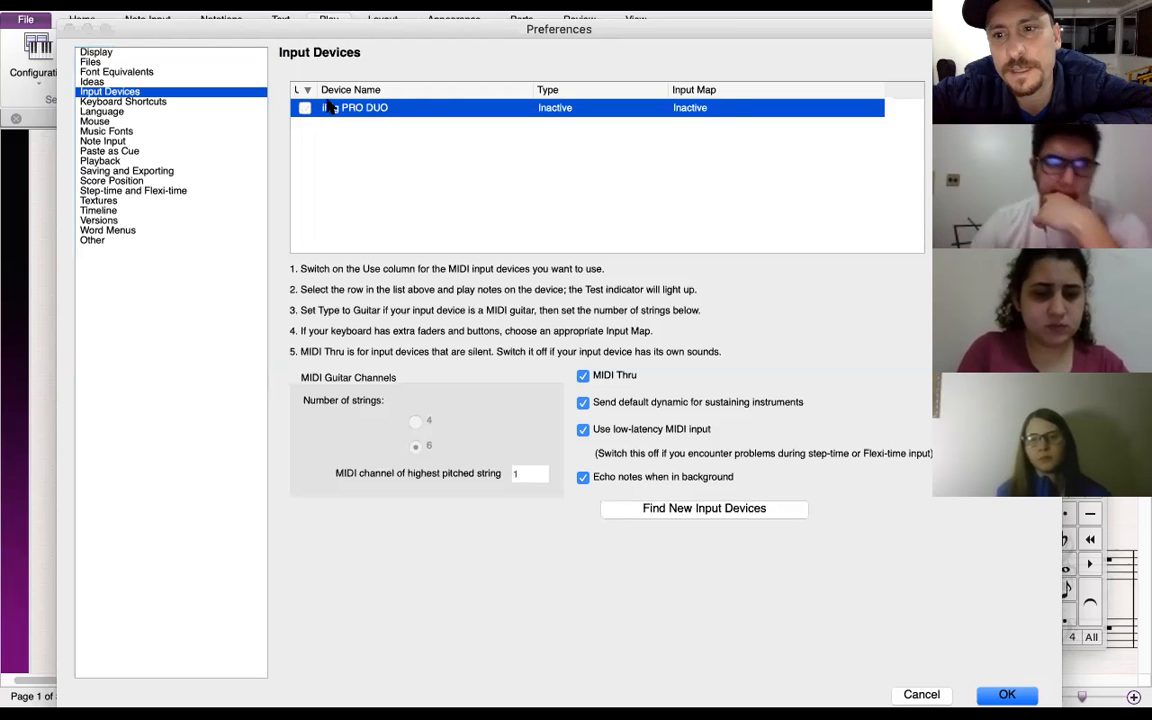
{"action": "left_click", "coordinate": [305, 108]}
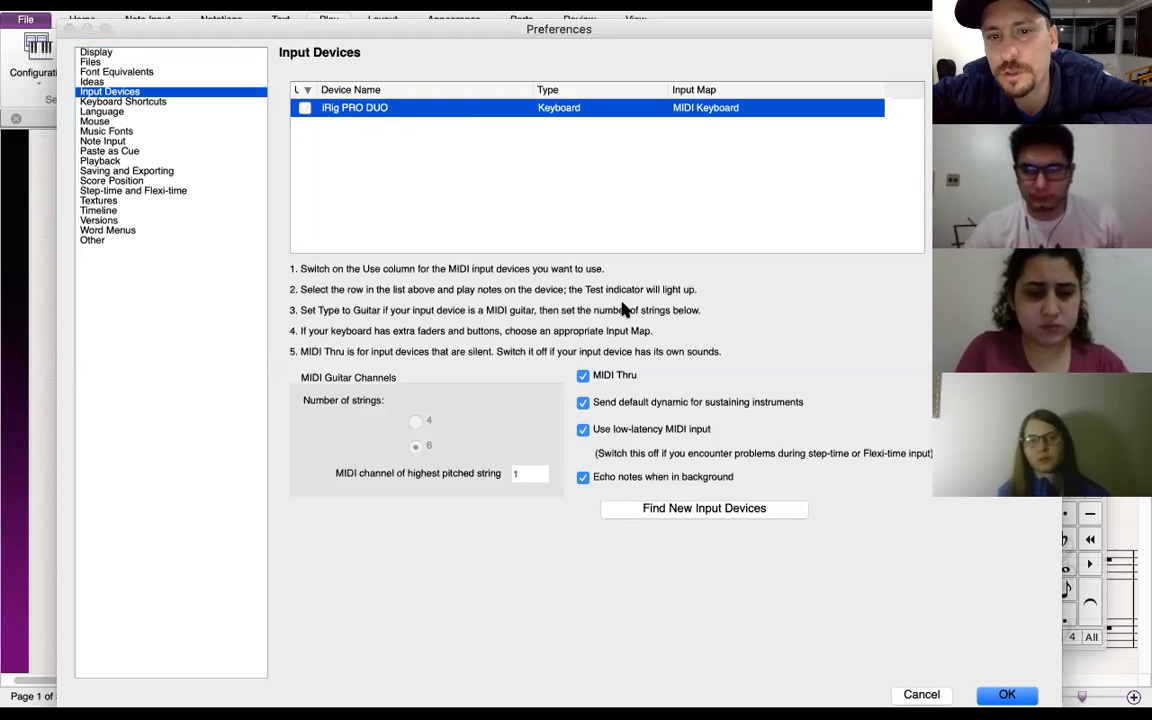
{"action": "left_click", "coordinate": [1010, 696]}
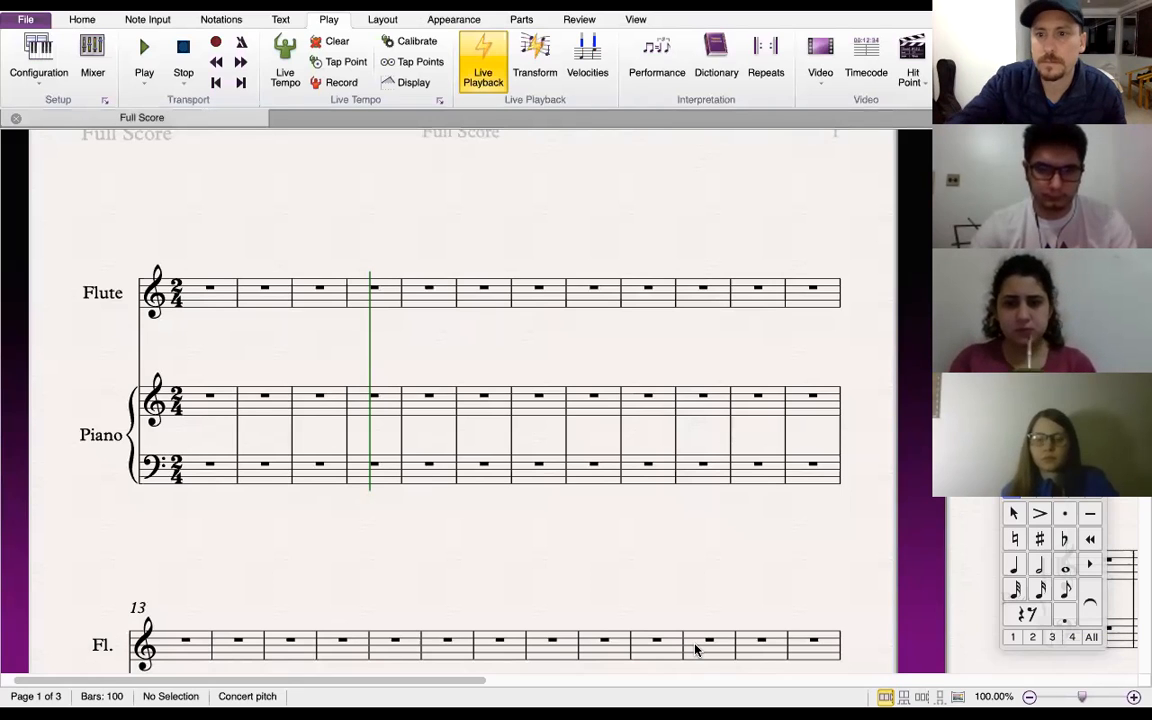
Move the keypad beside the score and enter quarter notes C, D, E, F, G from flute bar 1
{"action": "left_click_drag", "start_coordinate": [1050, 473], "coordinate": [85, 120]}
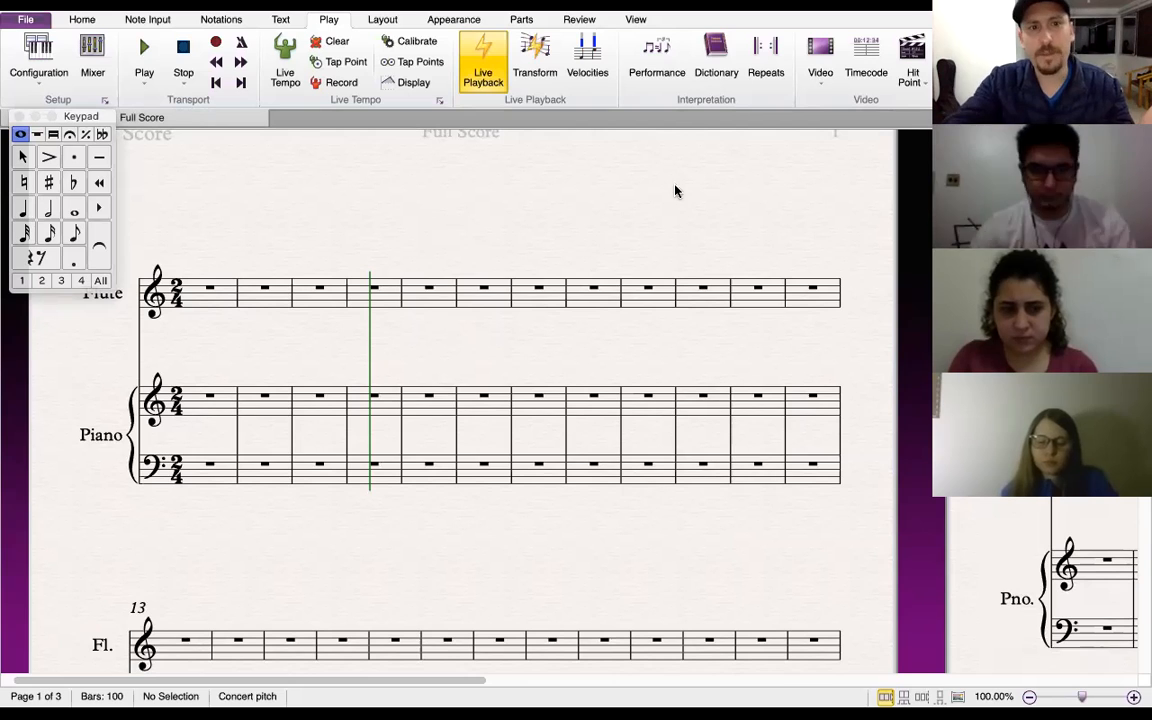
{"action": "left_click", "coordinate": [219, 300]}
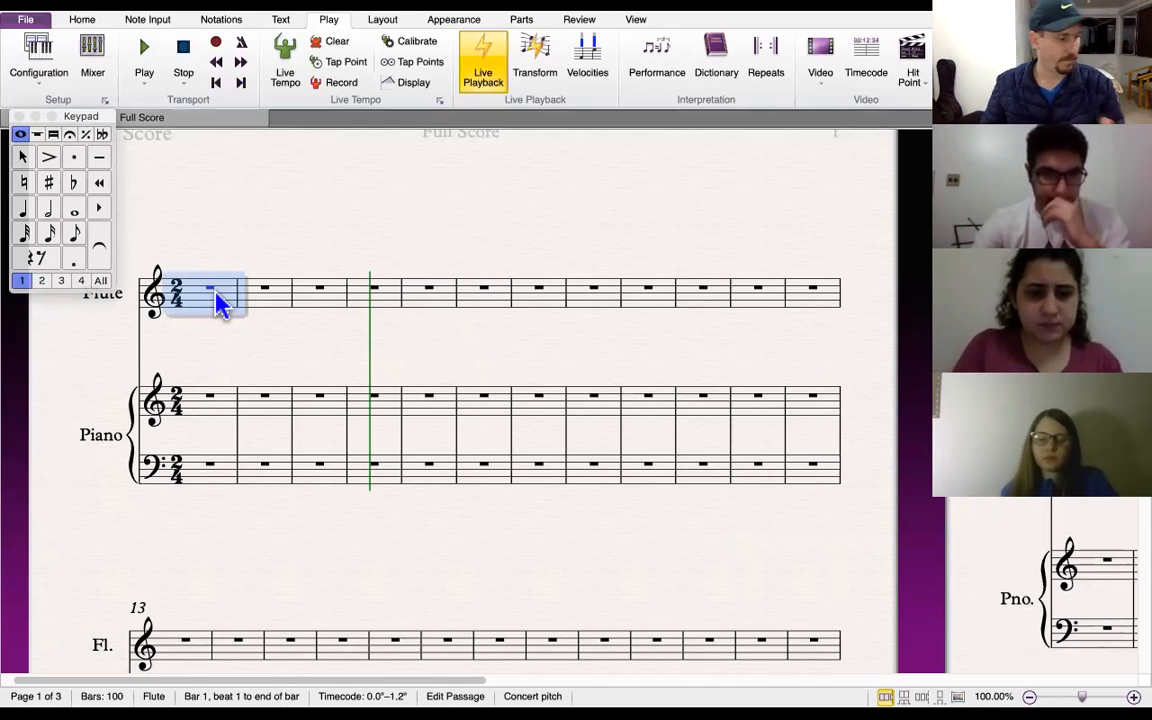
{"action": "key", "text": "c"}
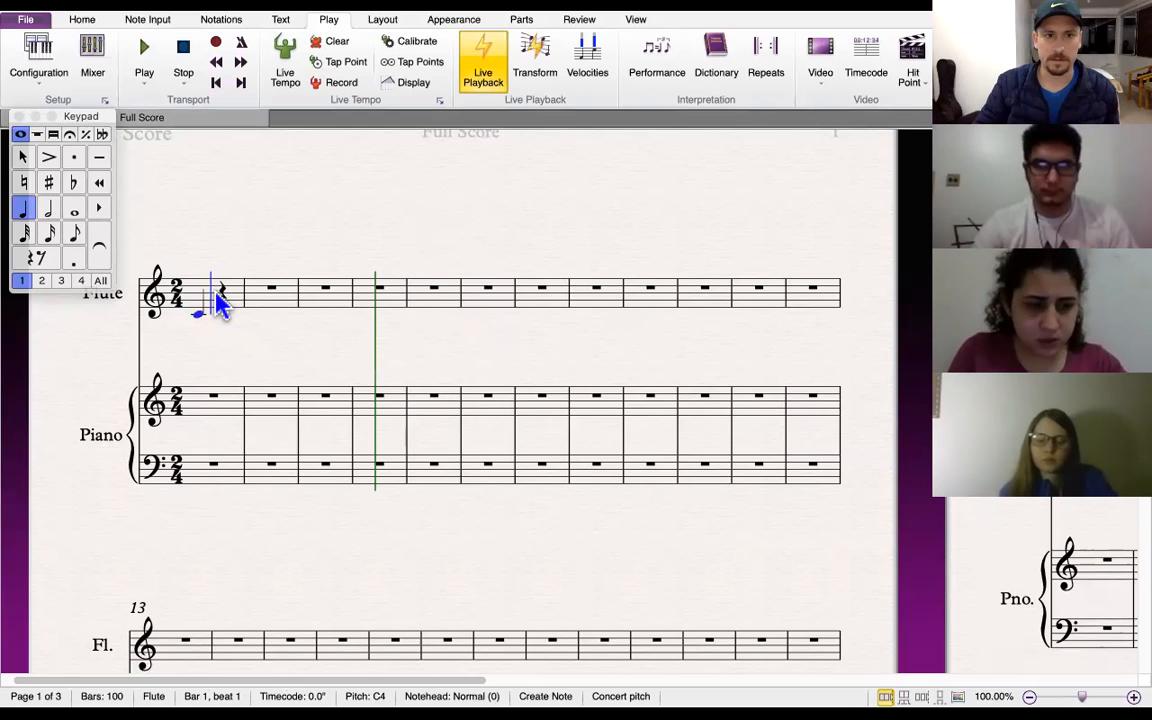
{"action": "key", "text": "d"}
{"action": "key", "text": "shift+e"}
{"action": "key", "text": "f"}
{"action": "key", "text": "g"}
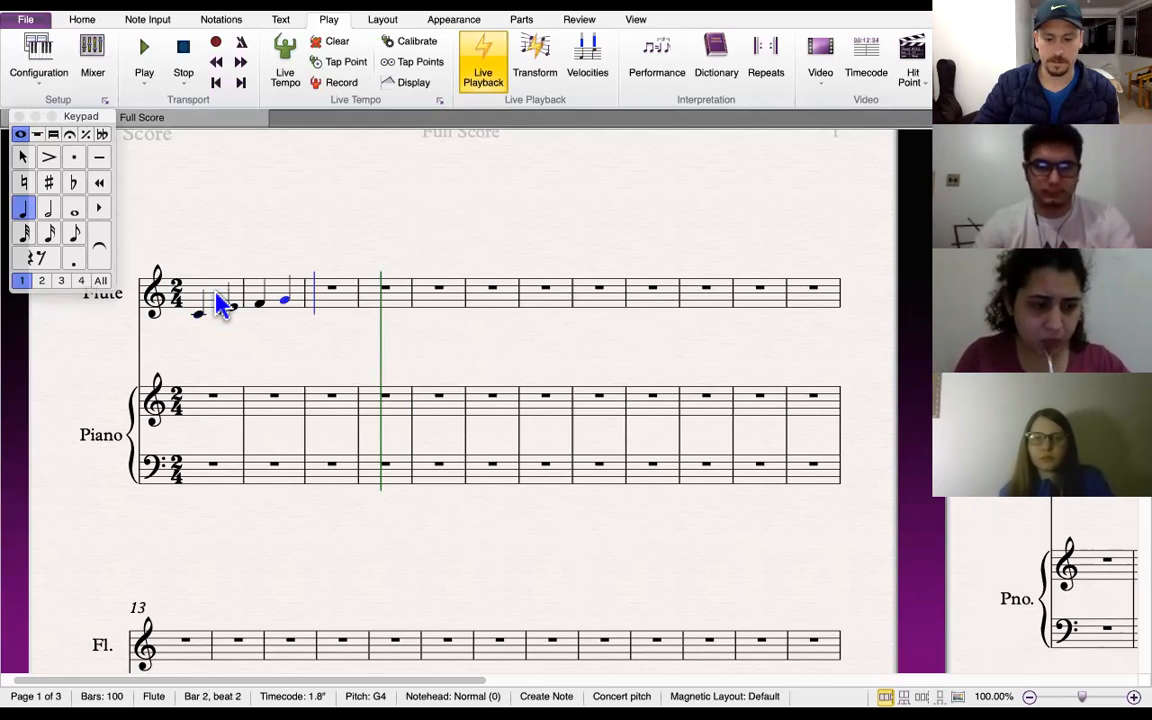
Continue the flute line with descending notes F, E, D, B, A, G, F, E, D, C
{"action": "key", "text": "f"}
{"action": "key", "text": "e"}
{"action": "key", "text": "d"}
{"action": "key", "text": "b"}
{"action": "key", "text": "a"}
{"action": "key", "text": "g"}
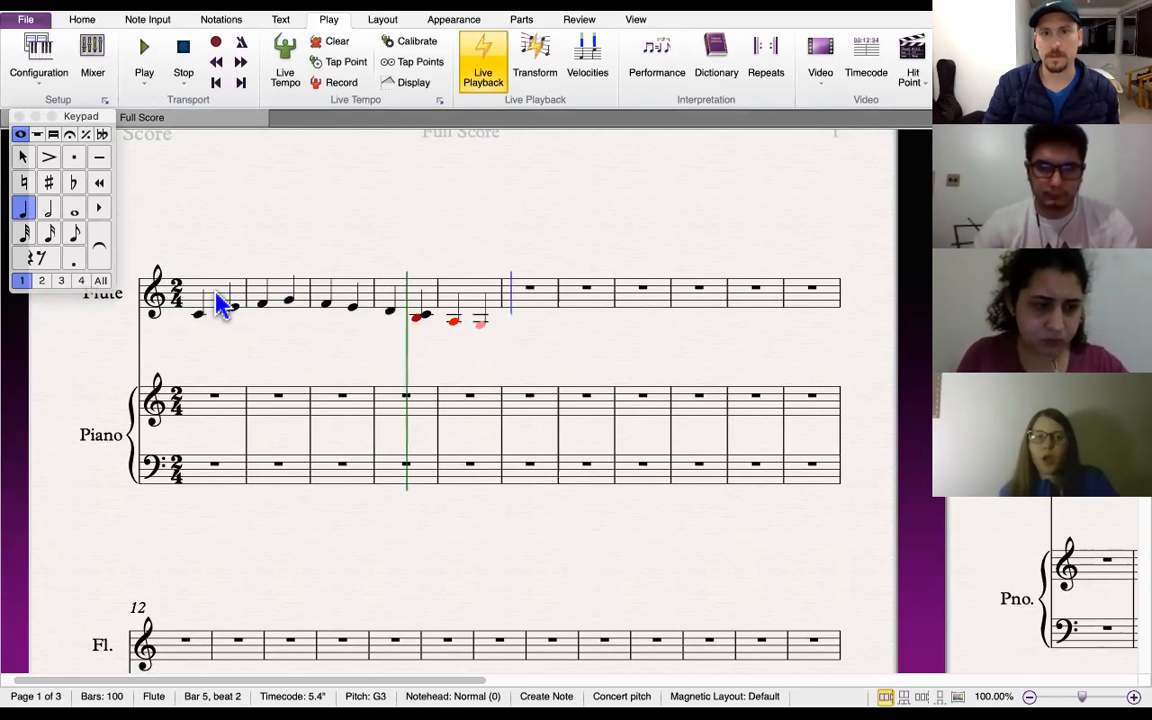
{"action": "key", "text": "f"}
{"action": "key", "text": "e"}
{"action": "key", "text": "d"}
{"action": "key", "text": "c"}
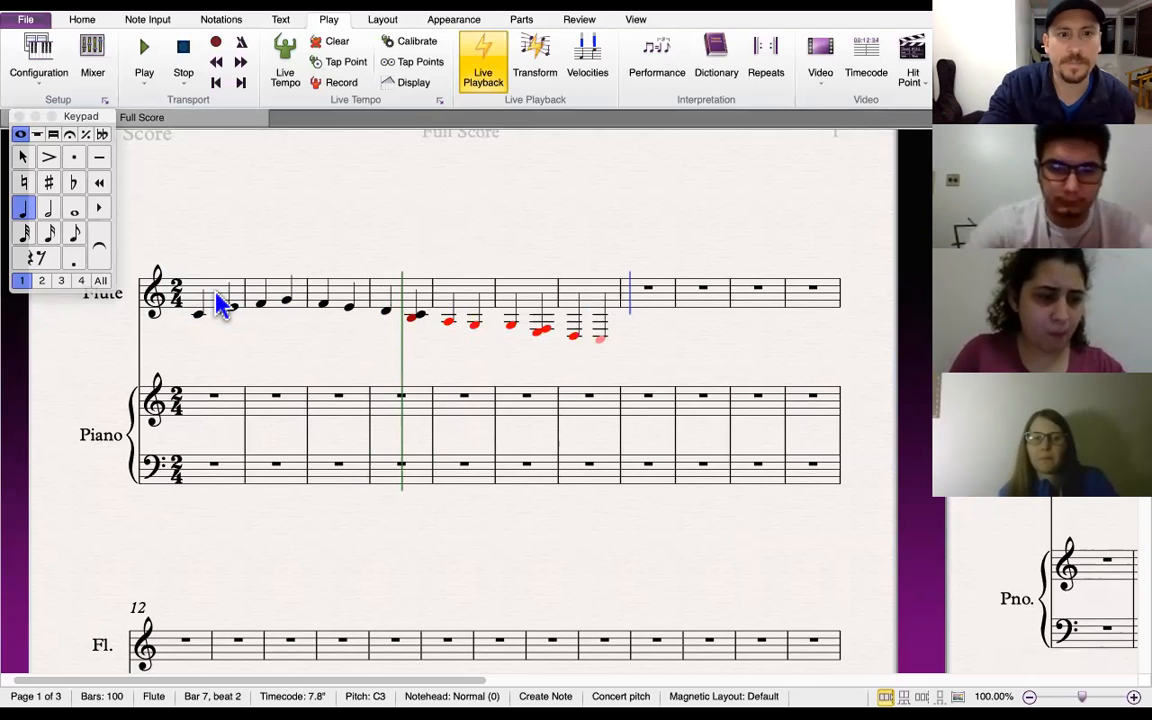
Open the Mixer, raise the master fader, and close the Mixer
{"action": "left_click", "coordinate": [93, 58]}
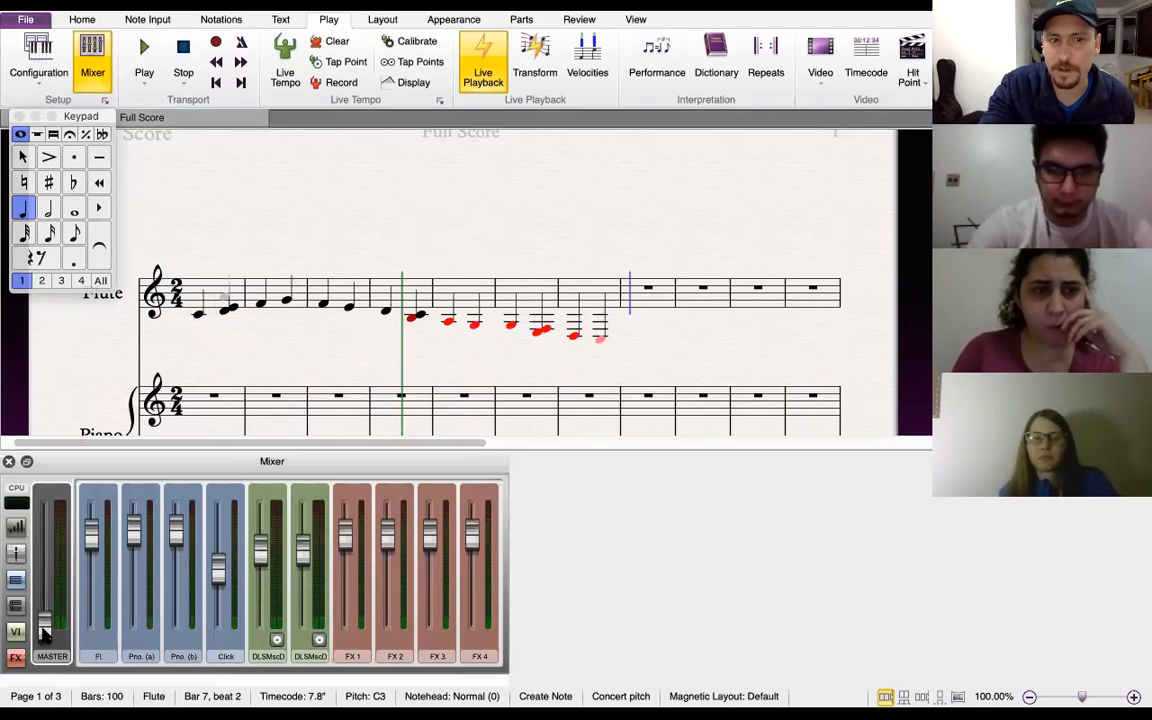
{"action": "left_click_drag", "start_coordinate": [44, 632], "coordinate": [44, 585]}
{"action": "left_click_drag", "start_coordinate": [43, 541], "coordinate": [44, 531]}
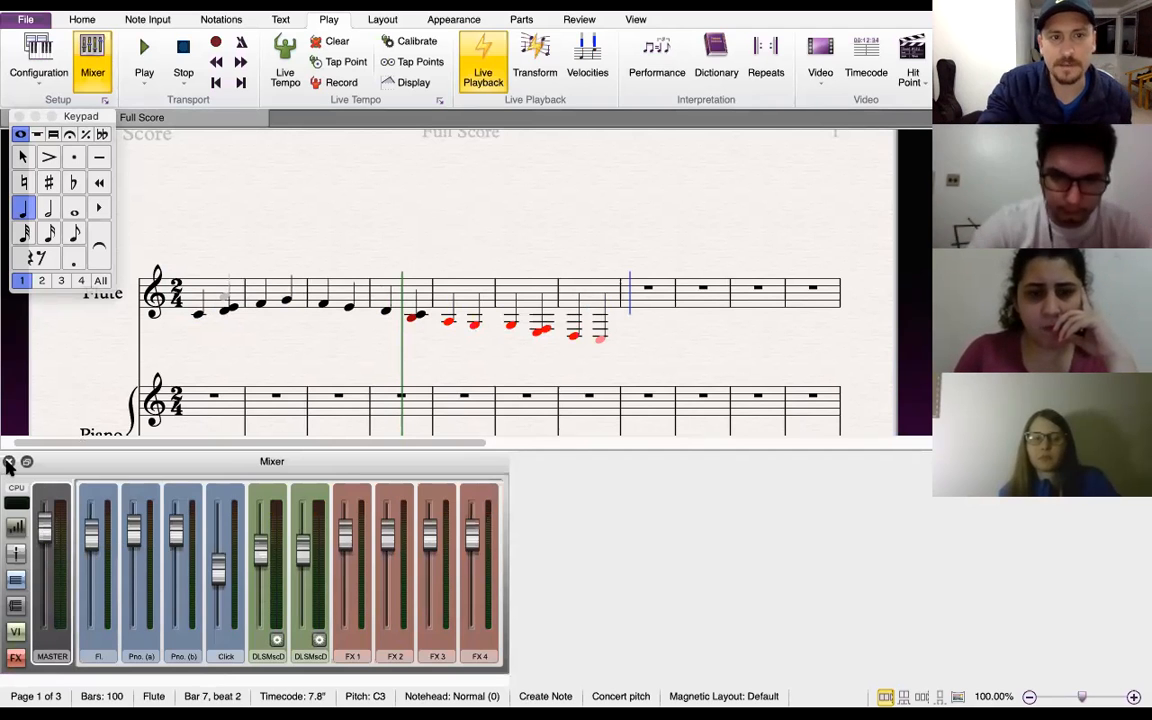
{"action": "left_click", "coordinate": [8, 463]}
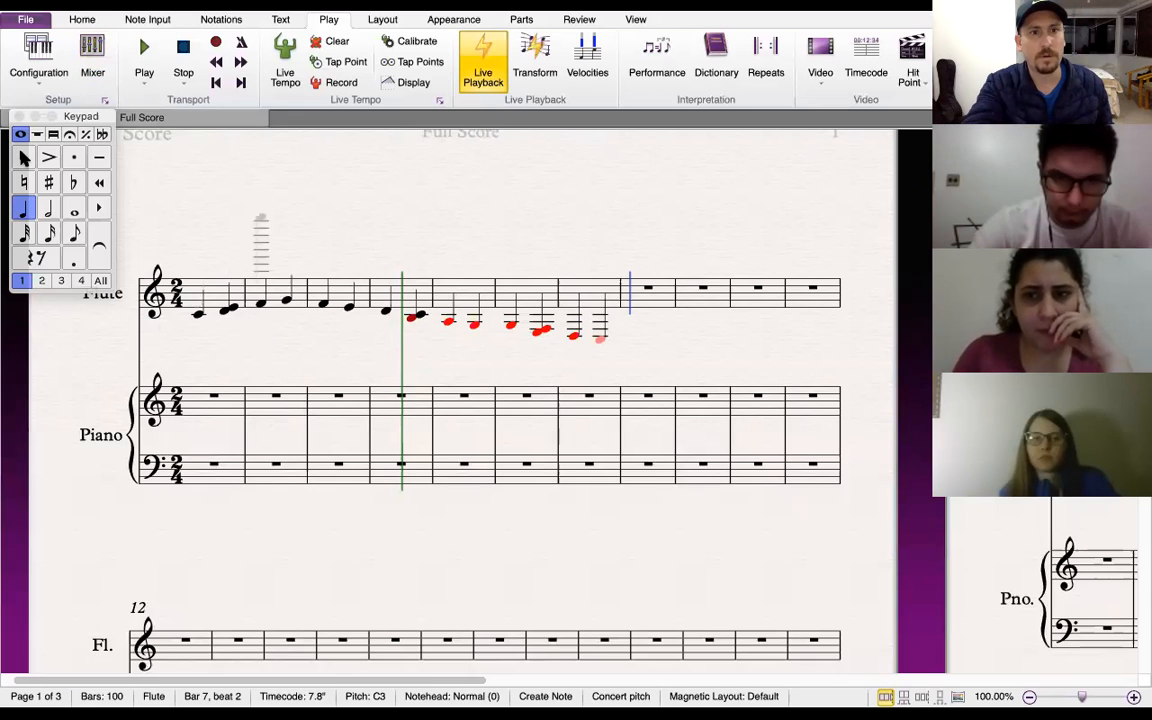
Select the flute passage from bar 1 to bar 7 and delete it
{"action": "key", "text": "Escape"}
{"action": "left_click", "coordinate": [195, 290]}
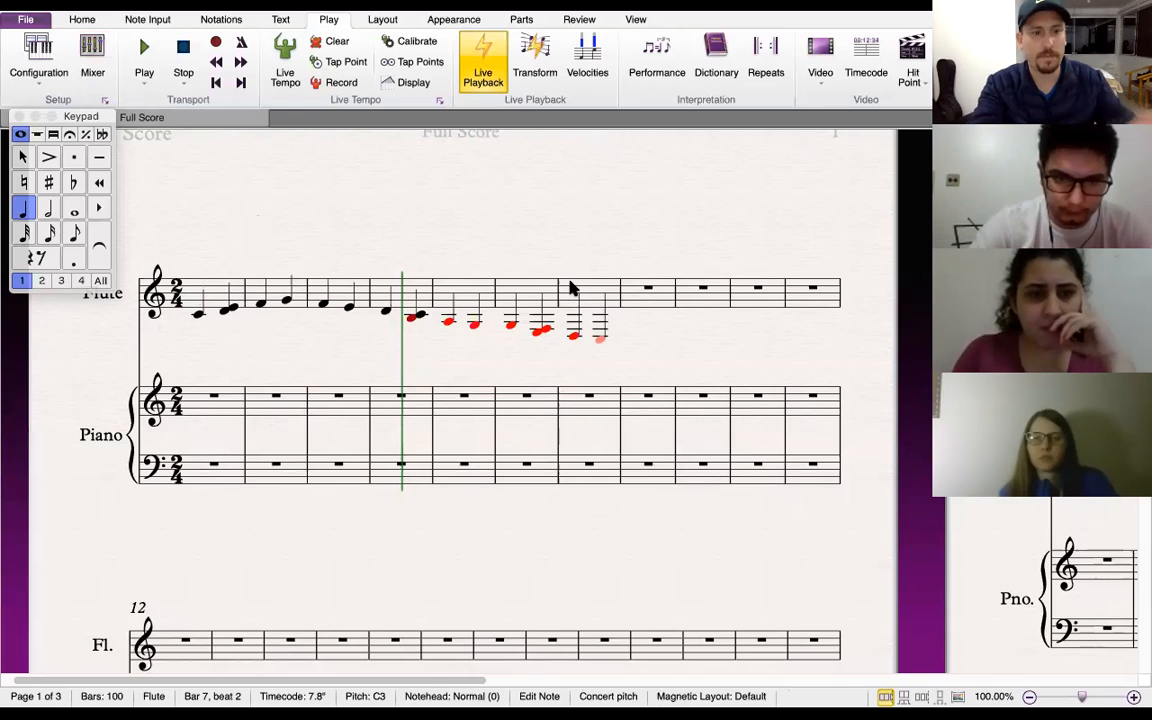
{"action": "left_click", "coordinate": [612, 297], "text": "shift"}
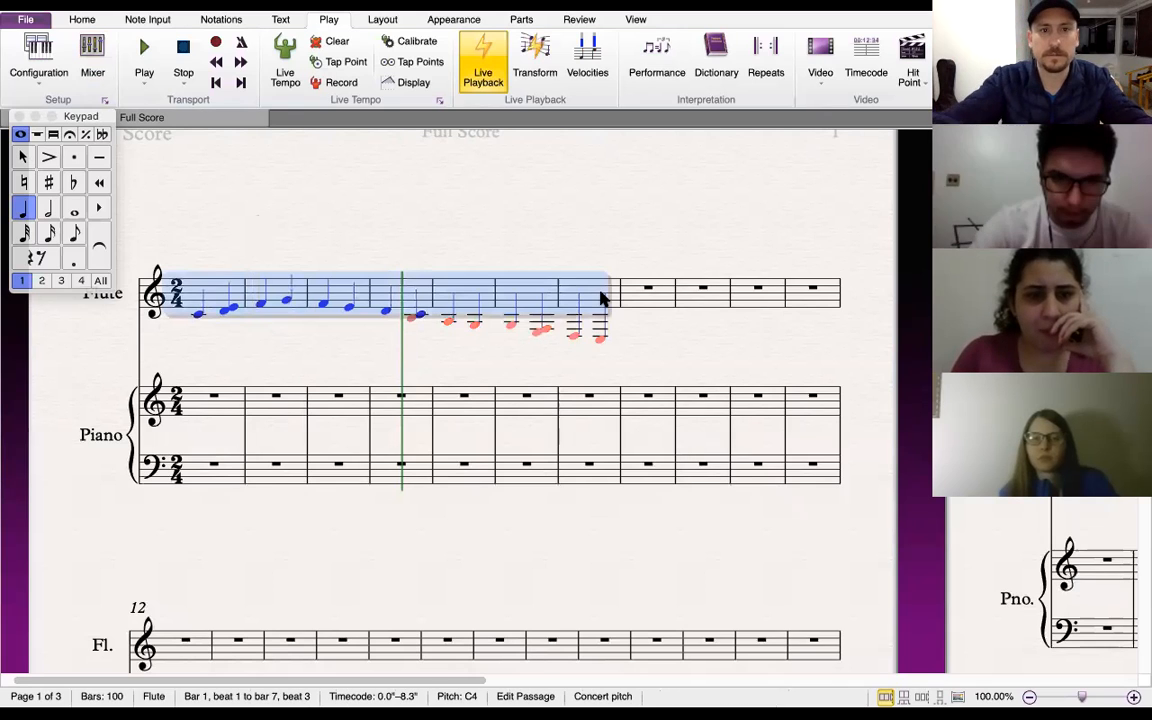
{"action": "key", "text": "Delete"}
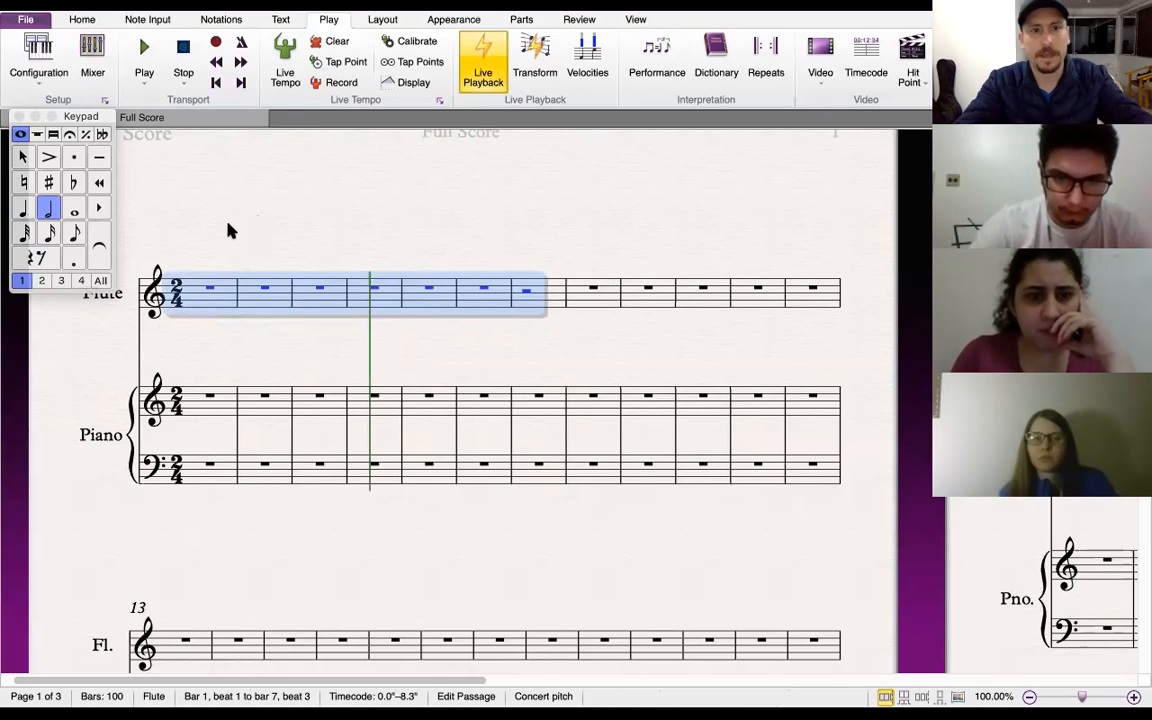
Start note input at flute bar 1 and enter G, F, E, D, C, B, B, A with added chord notes
{"action": "left_click", "coordinate": [199, 298]}
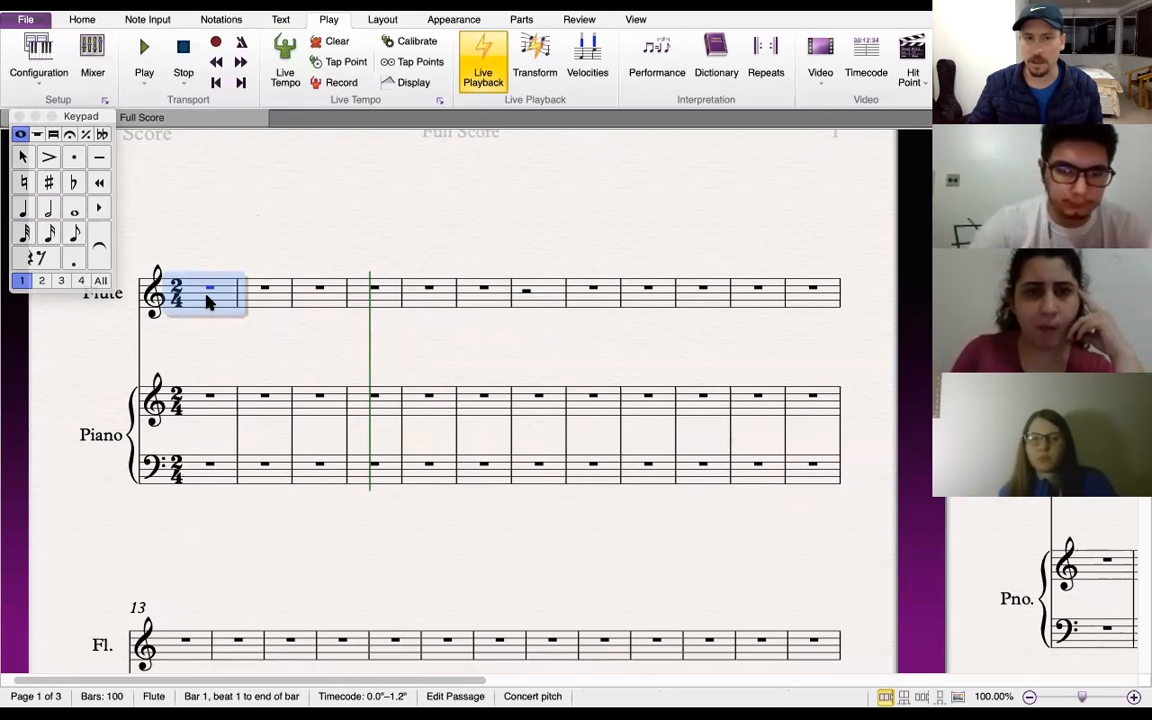
{"action": "key", "text": "n"}
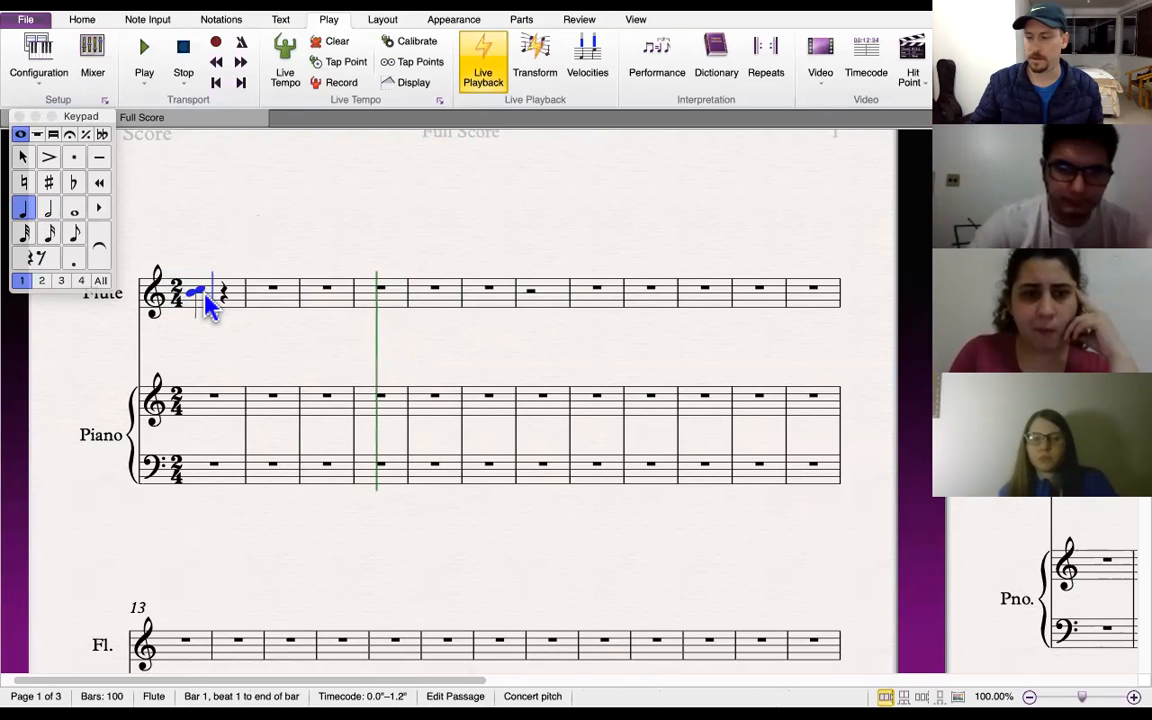
{"action": "key", "text": "g"}
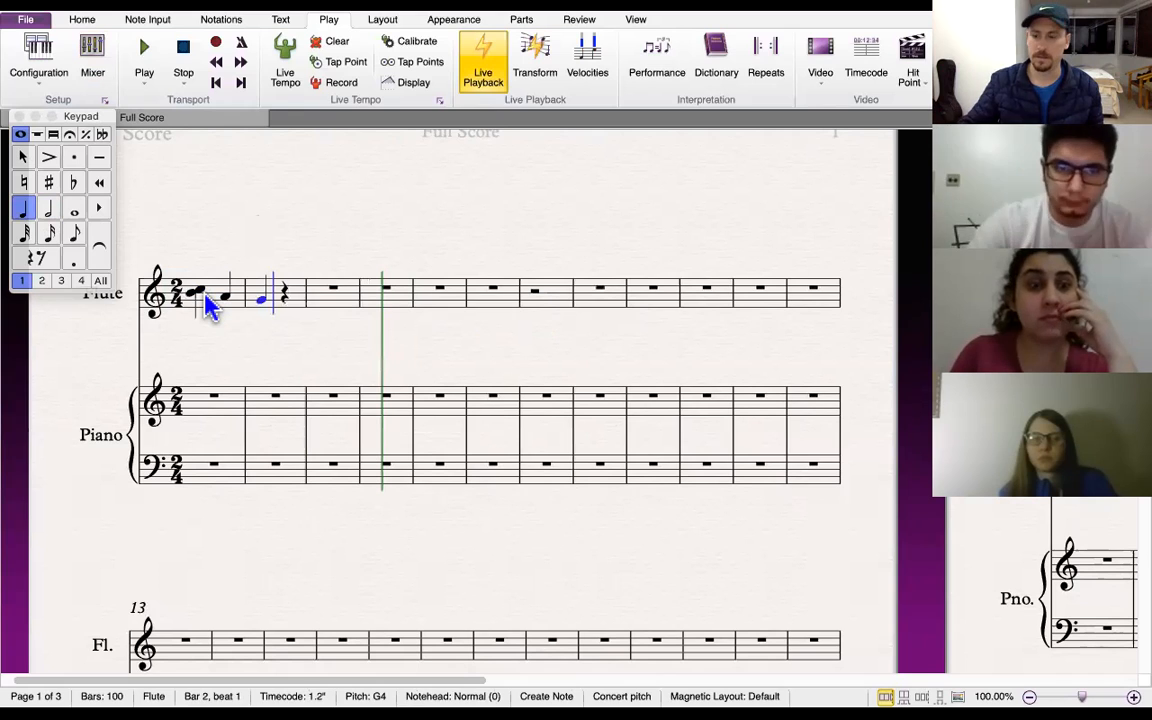
{"action": "key", "text": "f"}
{"action": "key", "text": "shift+g"}
{"action": "key", "text": "e"}
{"action": "key", "text": "d"}
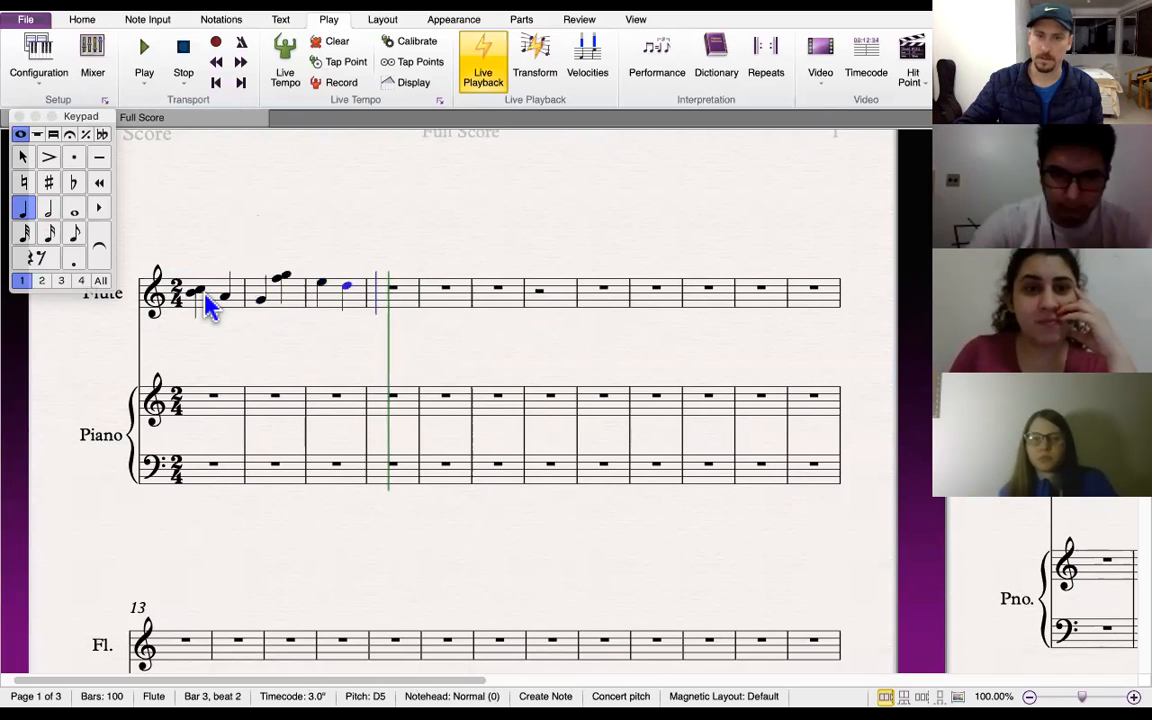
{"action": "key", "text": "c"}
{"action": "key", "text": "b"}
{"action": "key", "text": "b"}
{"action": "key", "text": "a"}
{"action": "key", "text": "shift+g"}
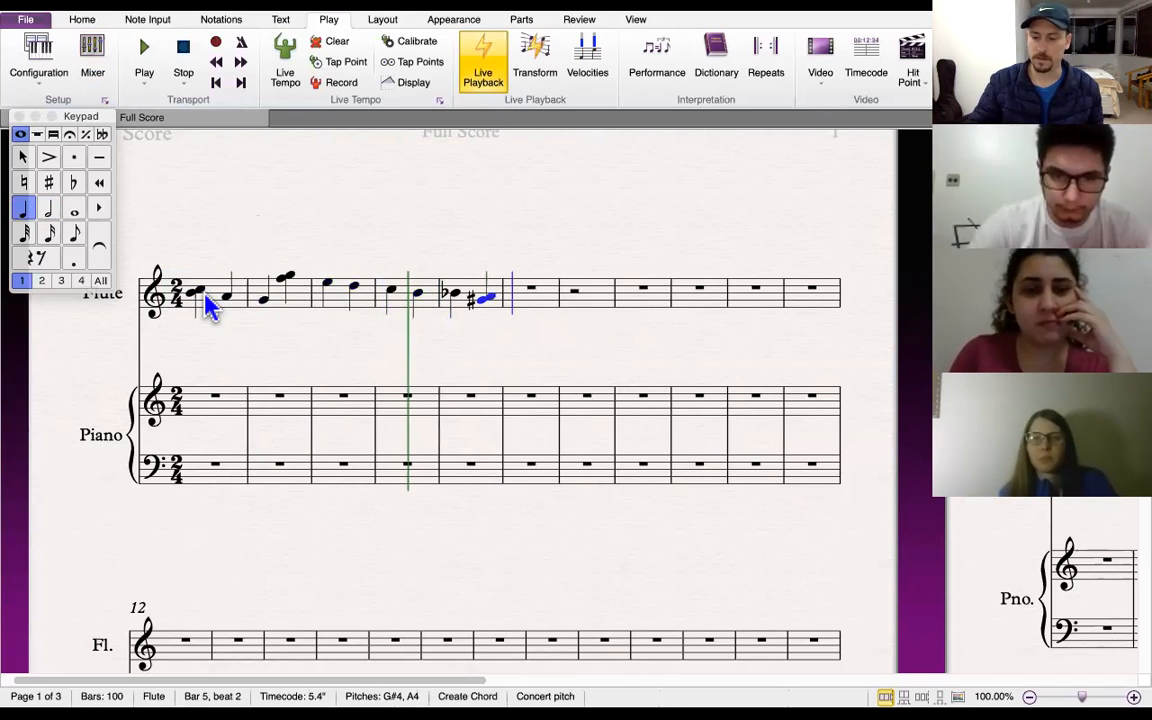
Continue the flute melody with G, F, E, B, G, E and C plus added chord notes through bar 9
{"action": "key", "text": "g"}
{"action": "key", "text": "shift+f"}
{"action": "key", "text": "f"}
{"action": "key", "text": "e"}
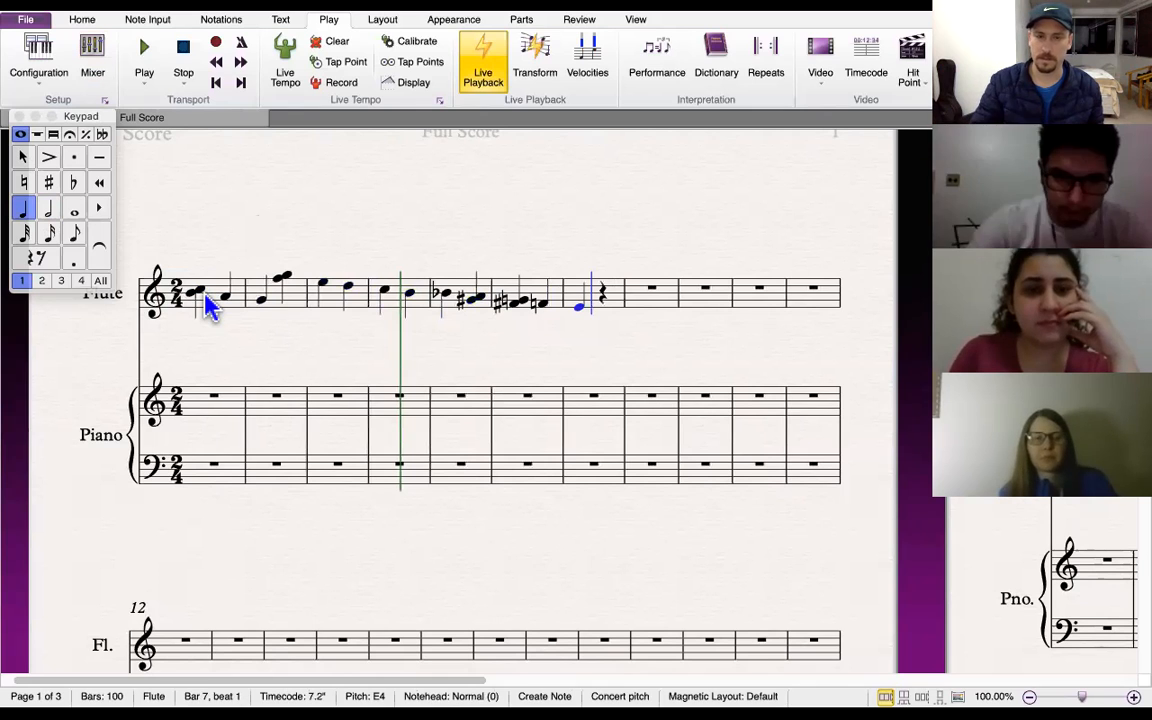
{"action": "key", "text": "b"}
{"action": "key", "text": "shift+c"}
{"action": "key", "text": "g"}
{"action": "key", "text": "shift+a"}
{"action": "key", "text": "e"}
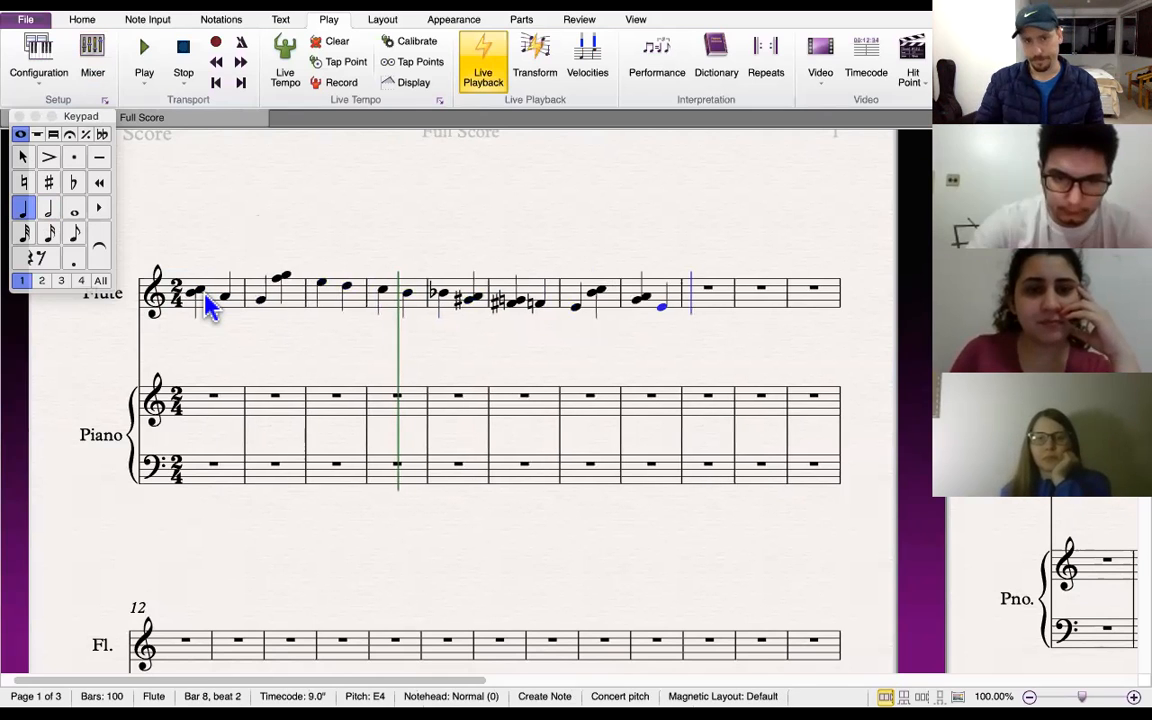
{"action": "key", "text": "c"}
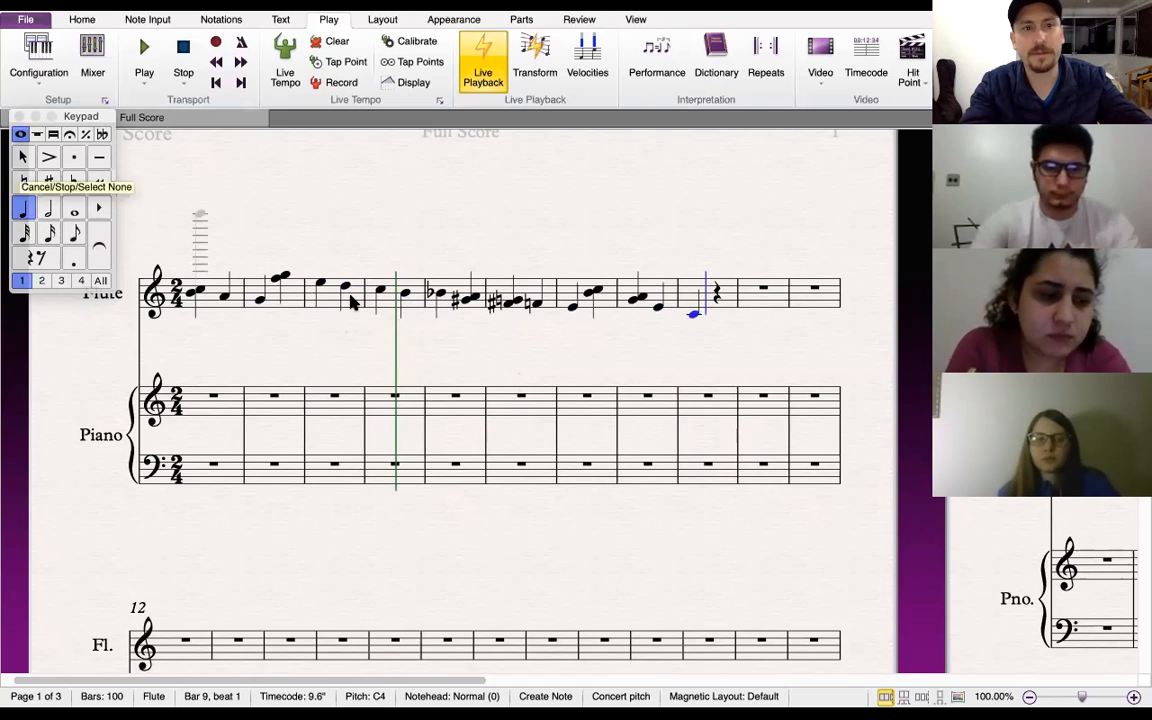
Select the flute passage from bar 1 to bar 9, delete it, and clear the selection
{"action": "left_click", "coordinate": [198, 300]}
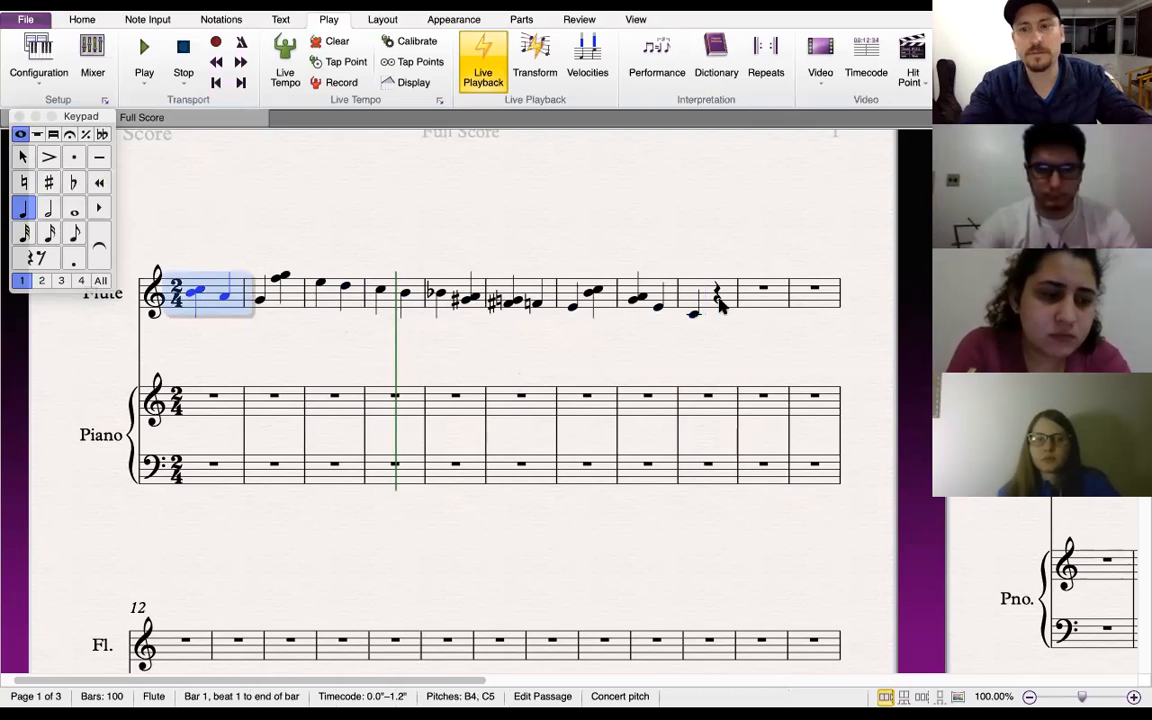
{"action": "left_click", "coordinate": [720, 305], "text": "shift"}
{"action": "key", "text": "Delete"}
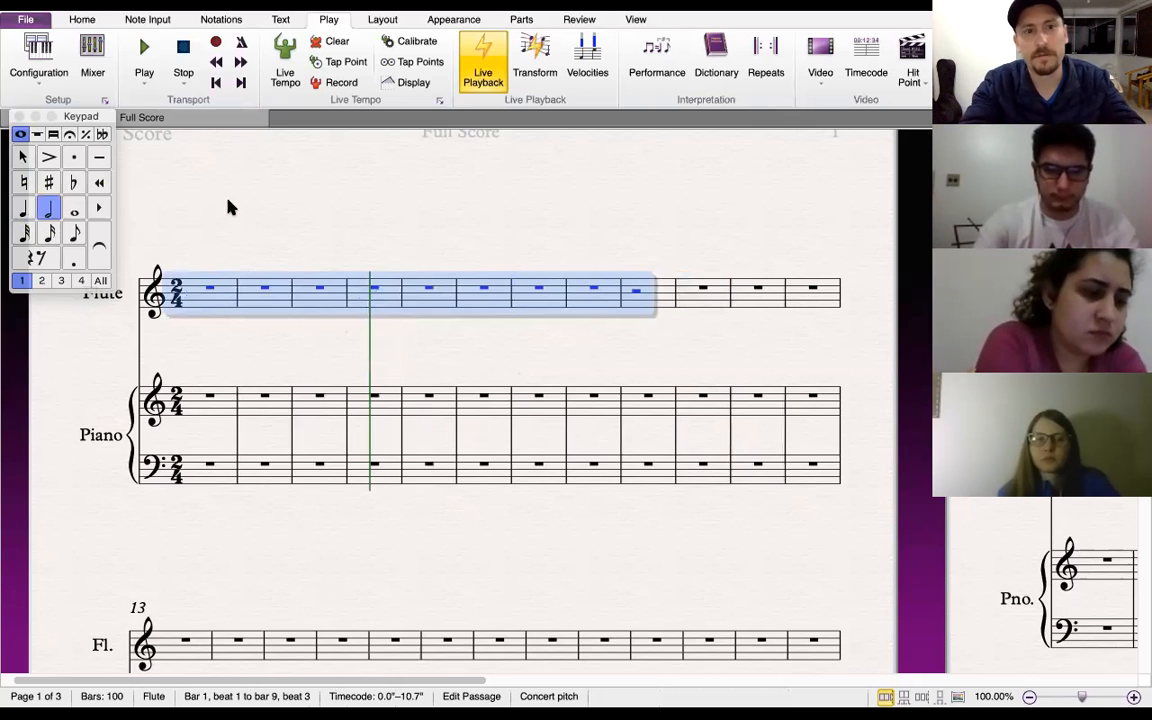
{"action": "key", "text": "Escape"}
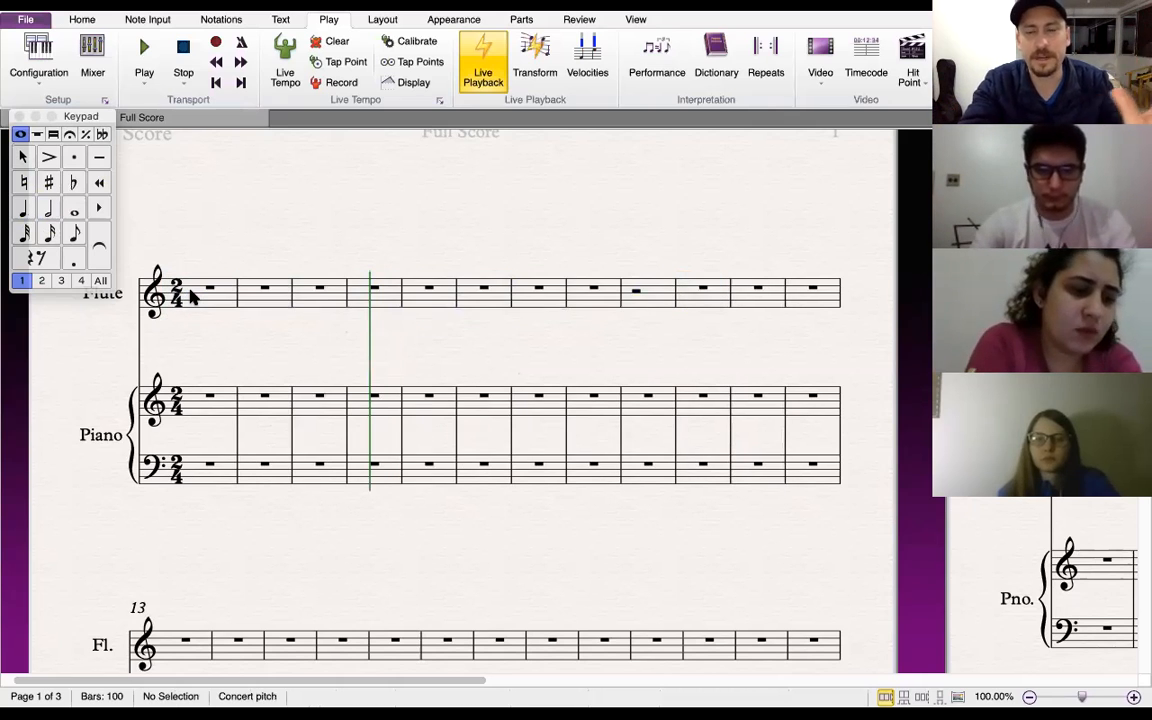
Start note input at flute bar 1 and enter a G quarter note followed by G and E eighth notes
{"action": "left_click", "coordinate": [24, 210]}
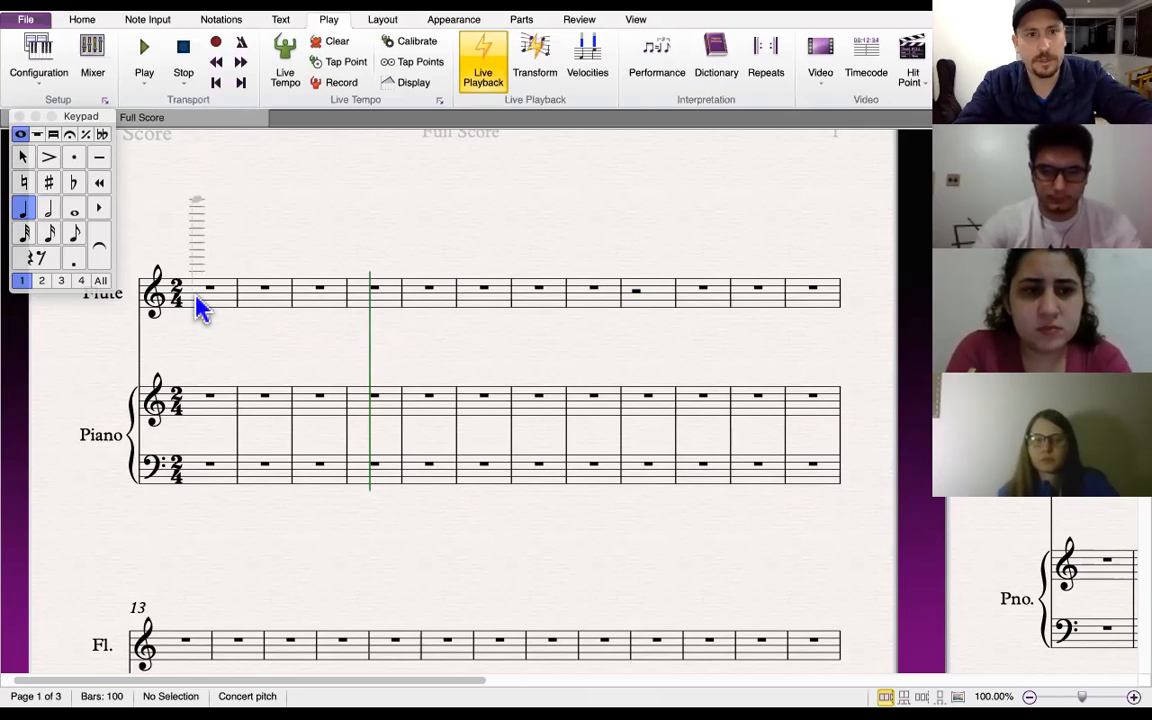
{"action": "left_click", "coordinate": [28, 210]}
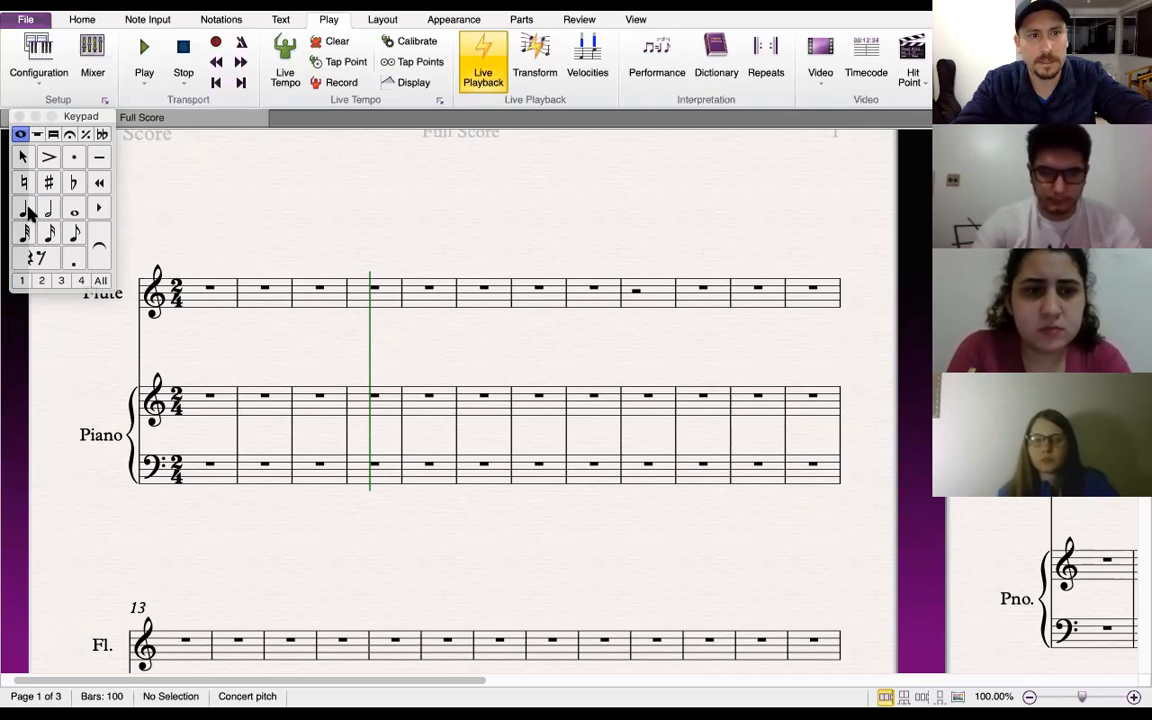
{"action": "left_click", "coordinate": [28, 210]}
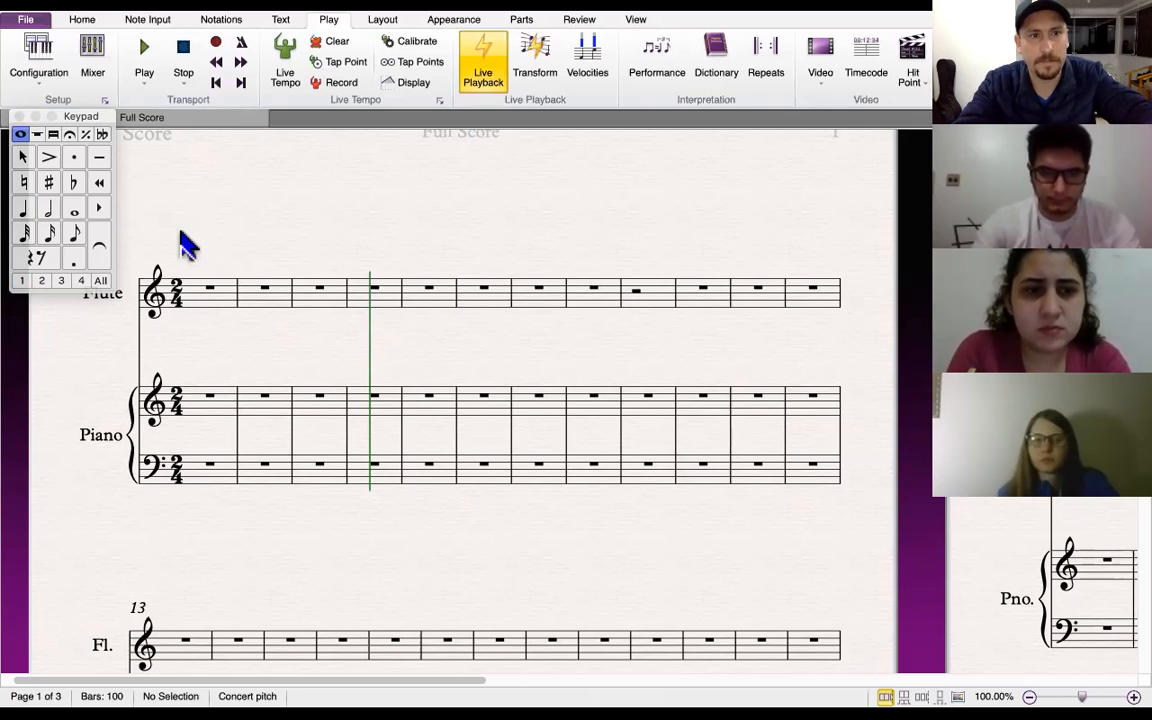
{"action": "left_click", "coordinate": [197, 291]}
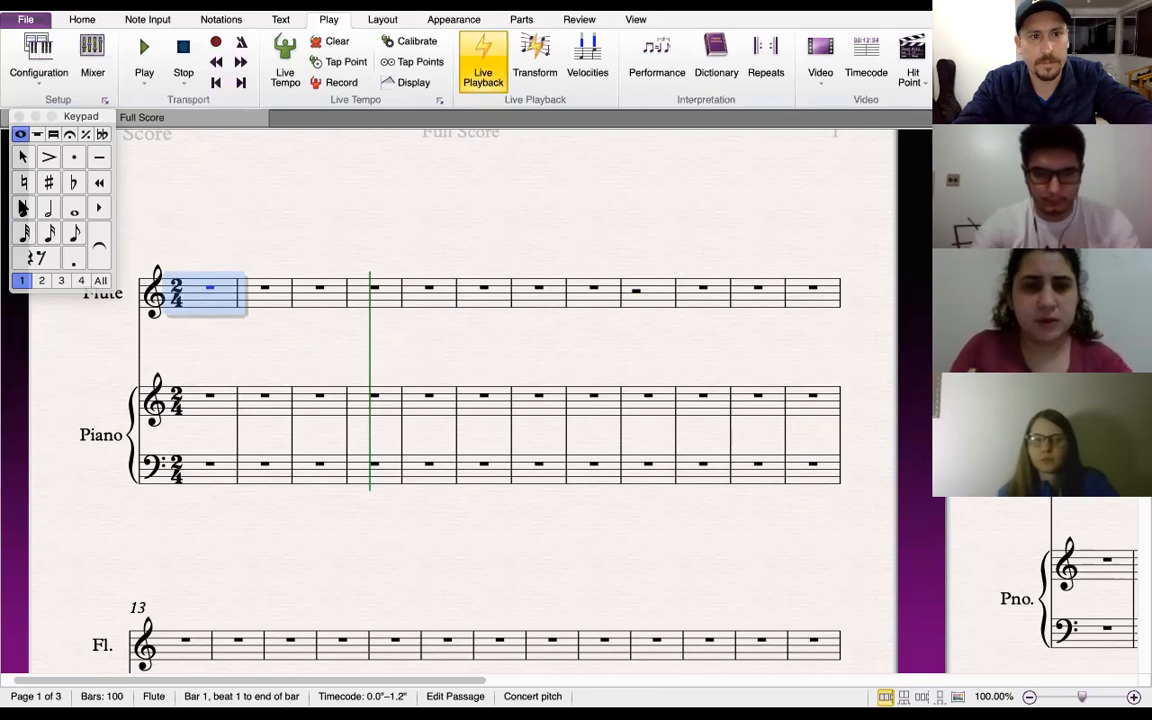
{"action": "left_click", "coordinate": [33, 258]}
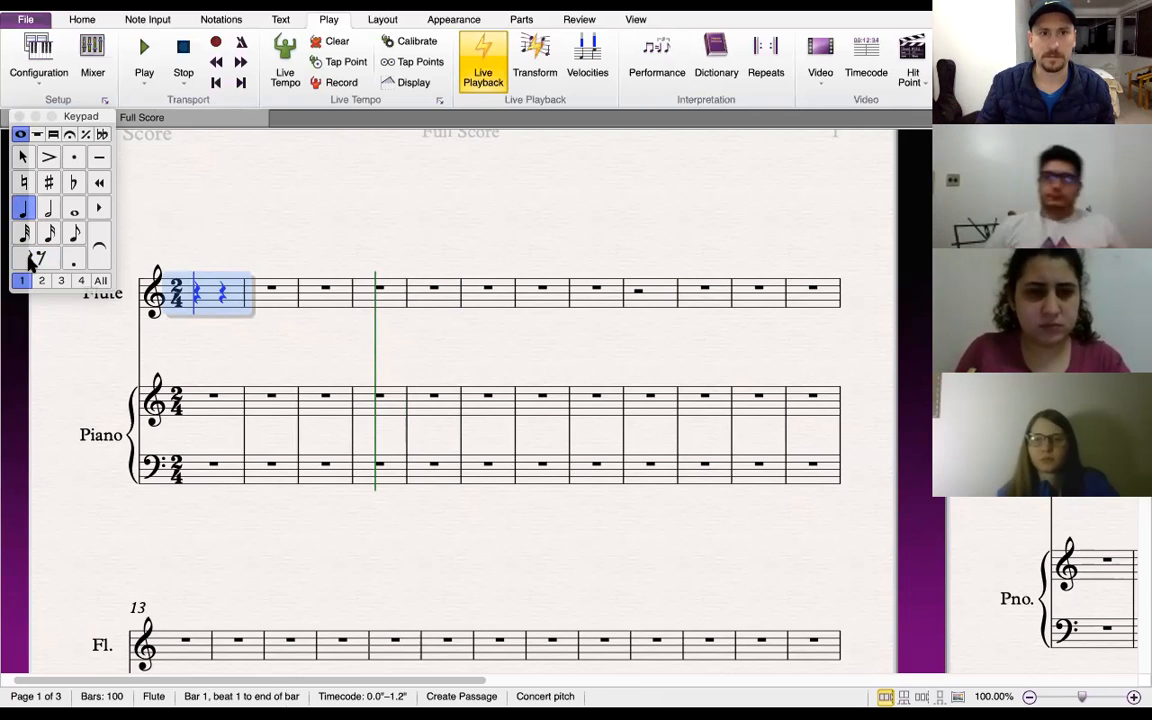
{"action": "key", "text": "g"}
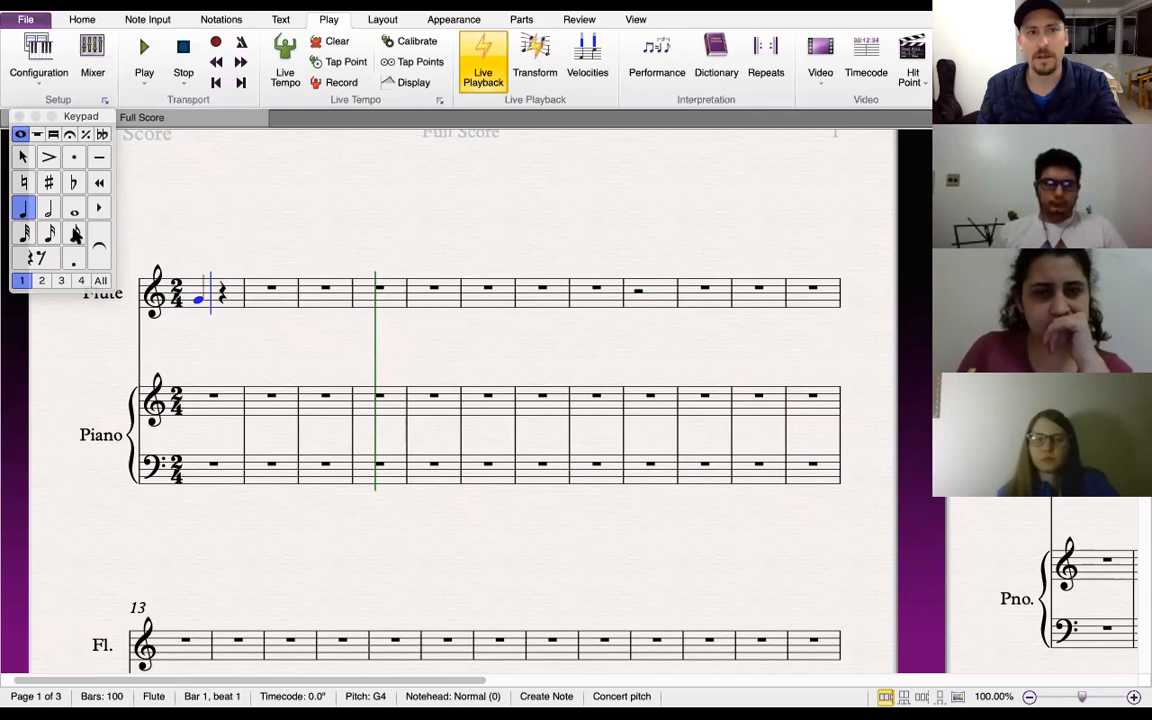
{"action": "left_click", "coordinate": [76, 233]}
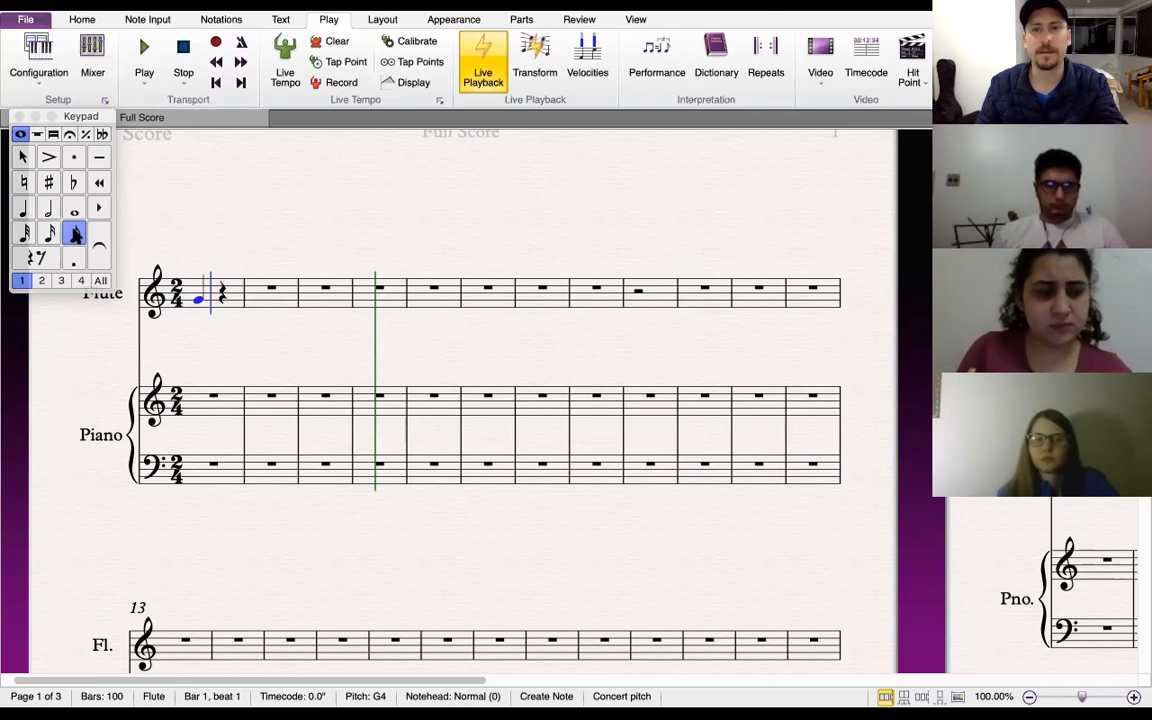
{"action": "key", "text": "g"}
{"action": "key", "text": "e"}
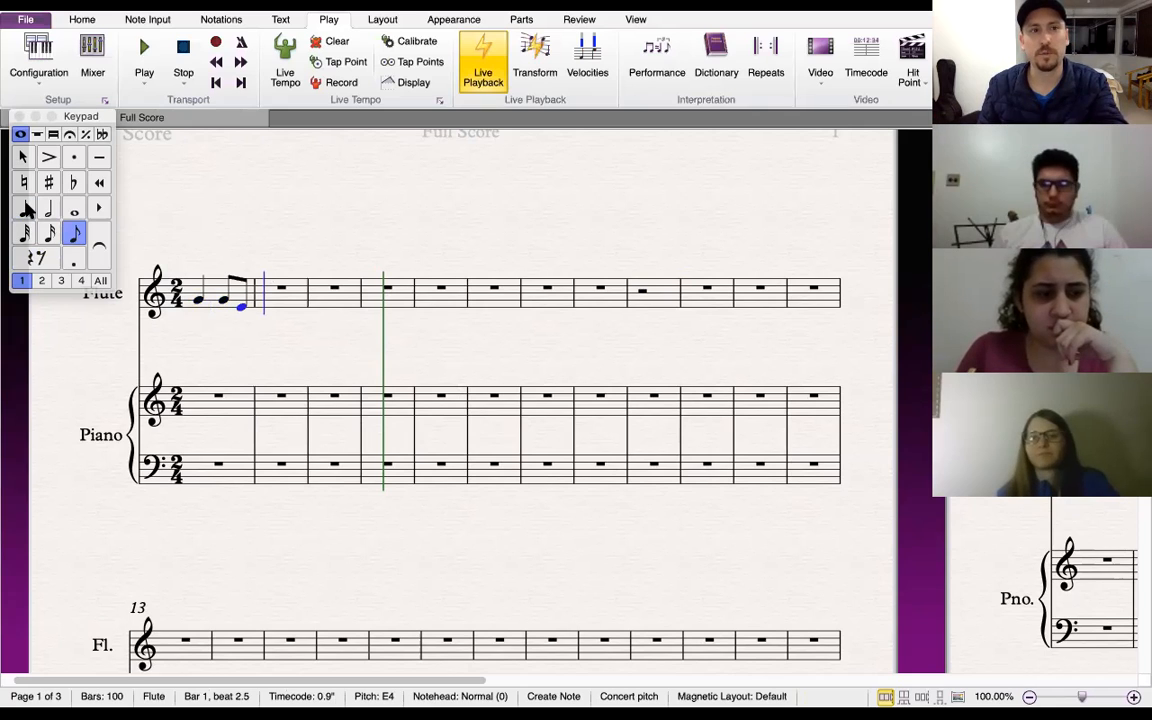
Continue the flute melody with a C quarter, eighths C, E, G, G, G, E, and a D quarter in bar 4
{"action": "left_click", "coordinate": [27, 208]}
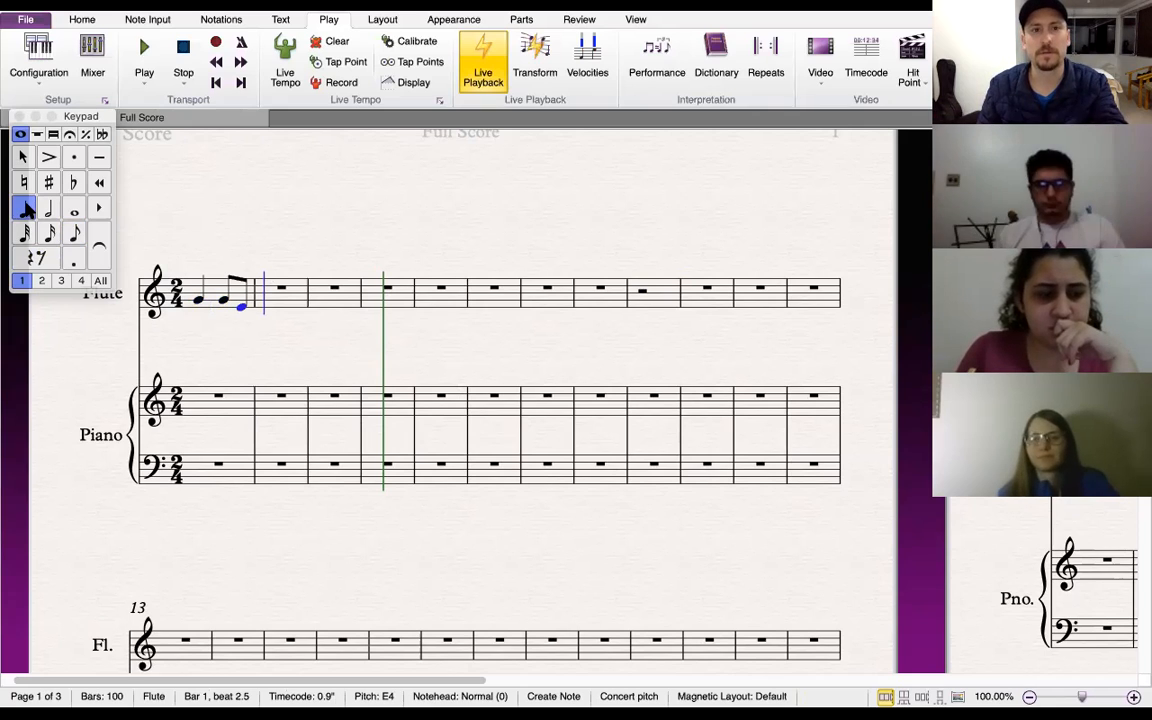
{"action": "key", "text": "c"}
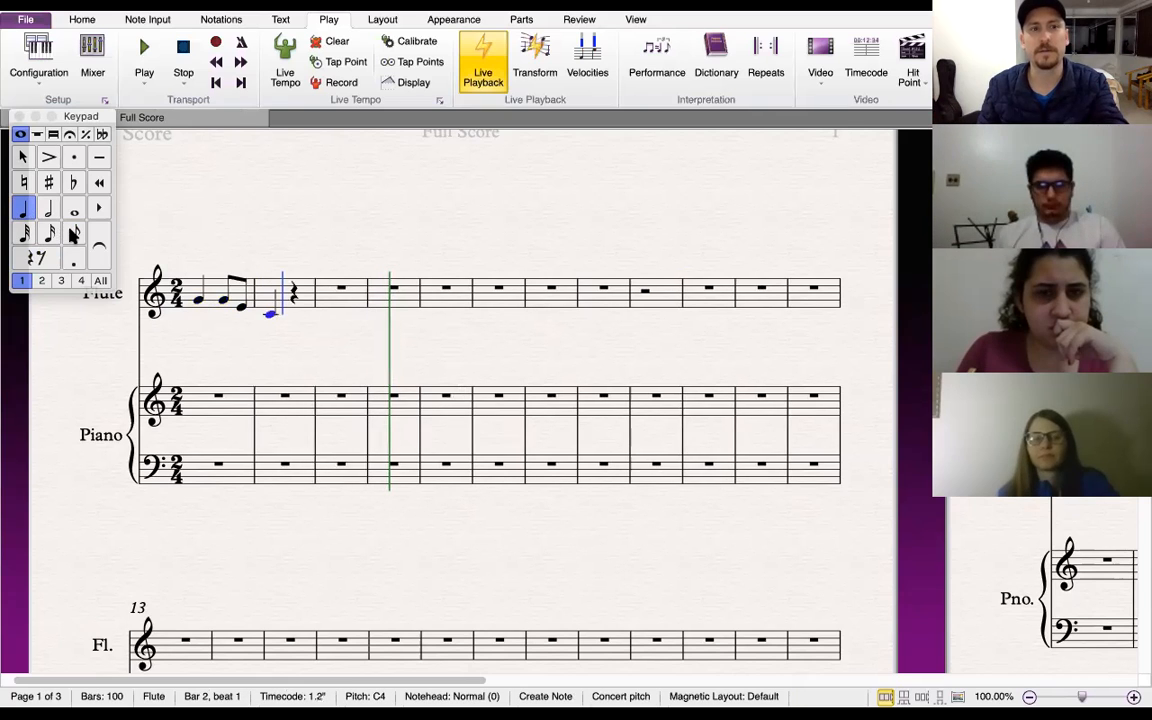
{"action": "left_click", "coordinate": [74, 234]}
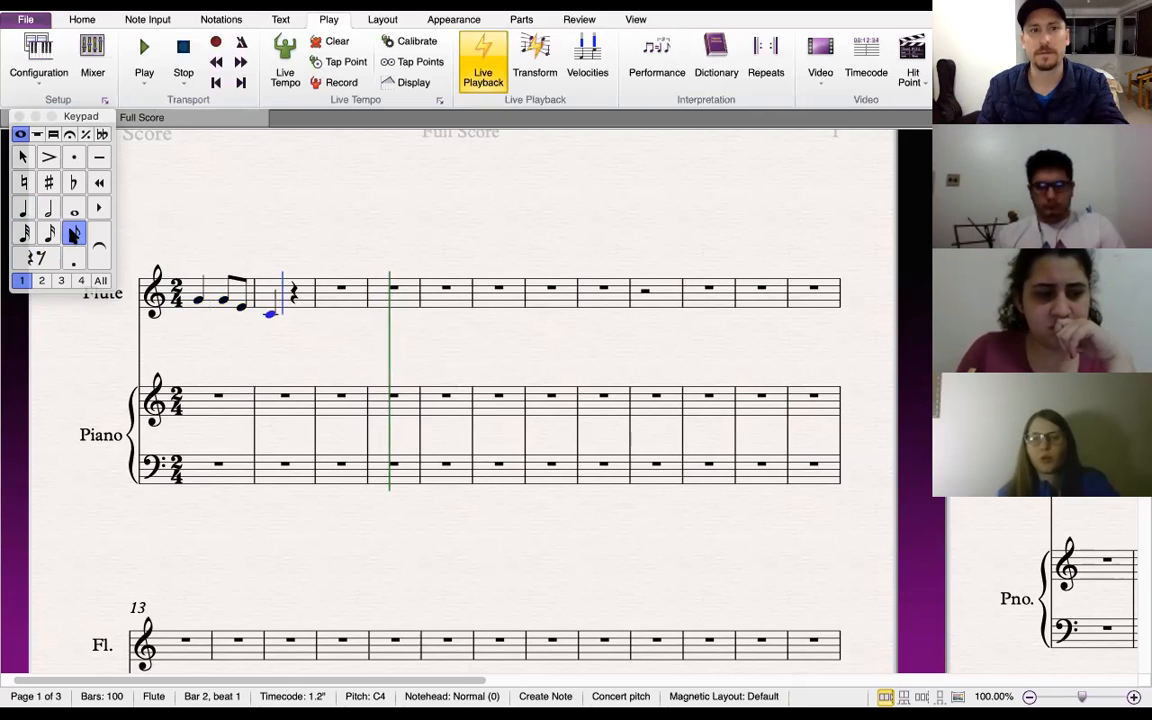
{"action": "key", "text": "c"}
{"action": "key", "text": "e"}
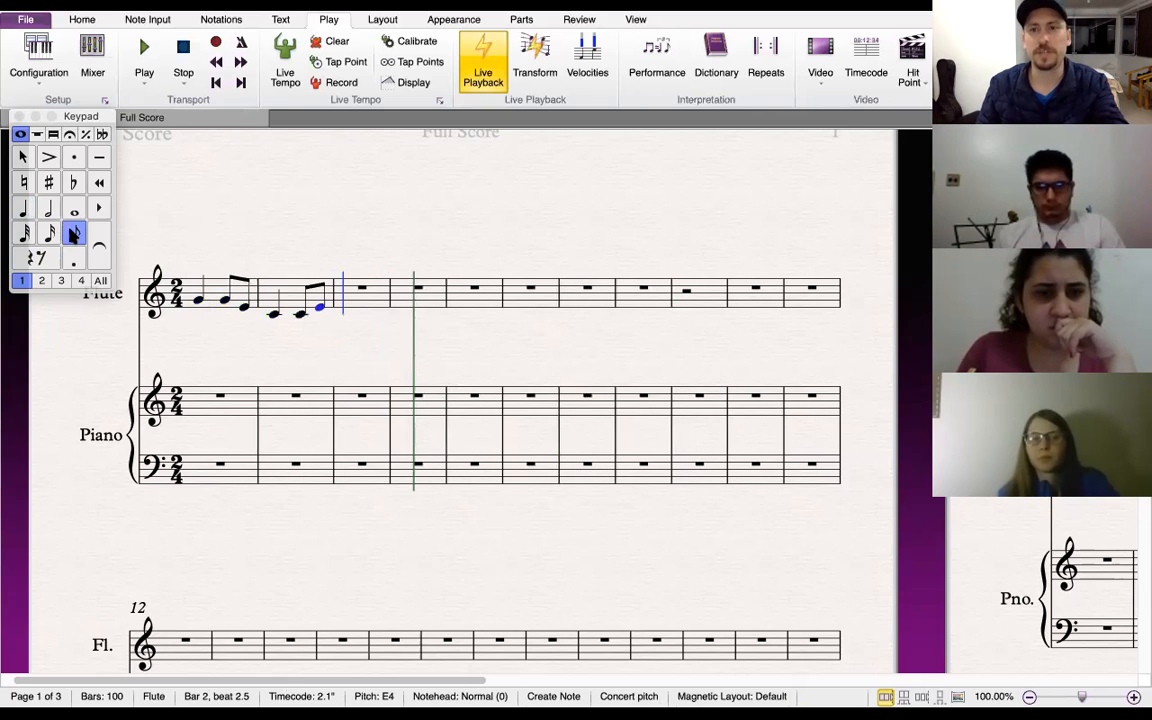
{"action": "key", "text": "g"}
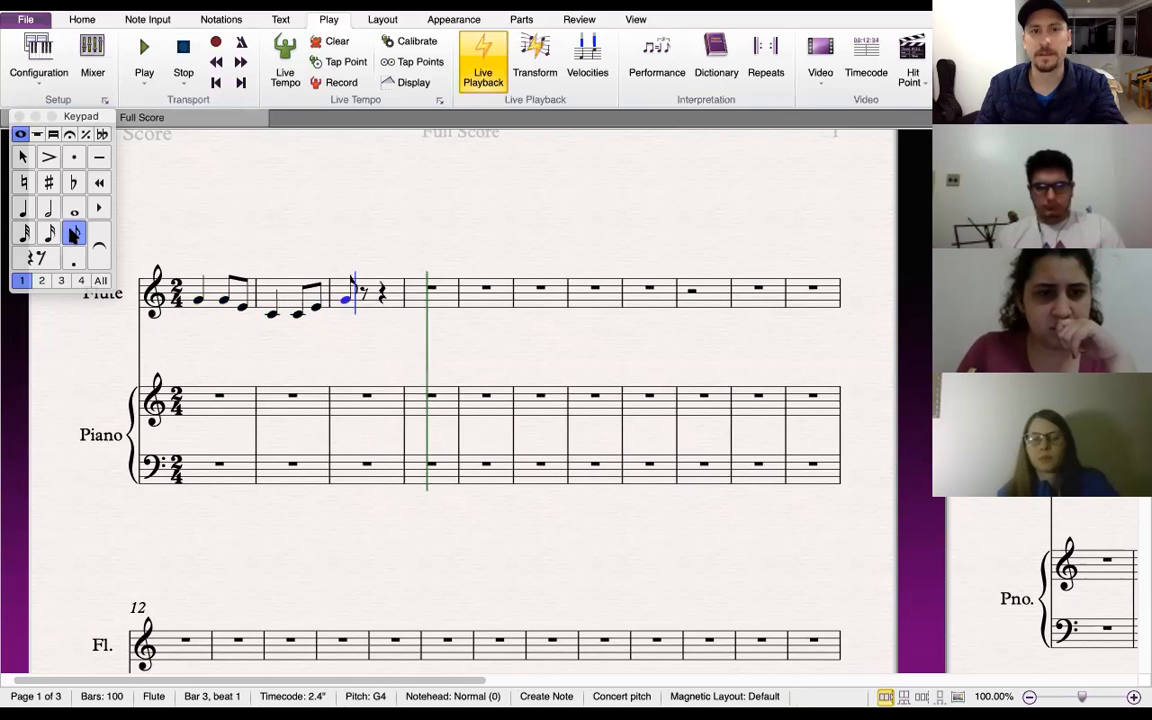
{"action": "key", "text": "g"}
{"action": "key", "text": "g"}
{"action": "key", "text": "e"}
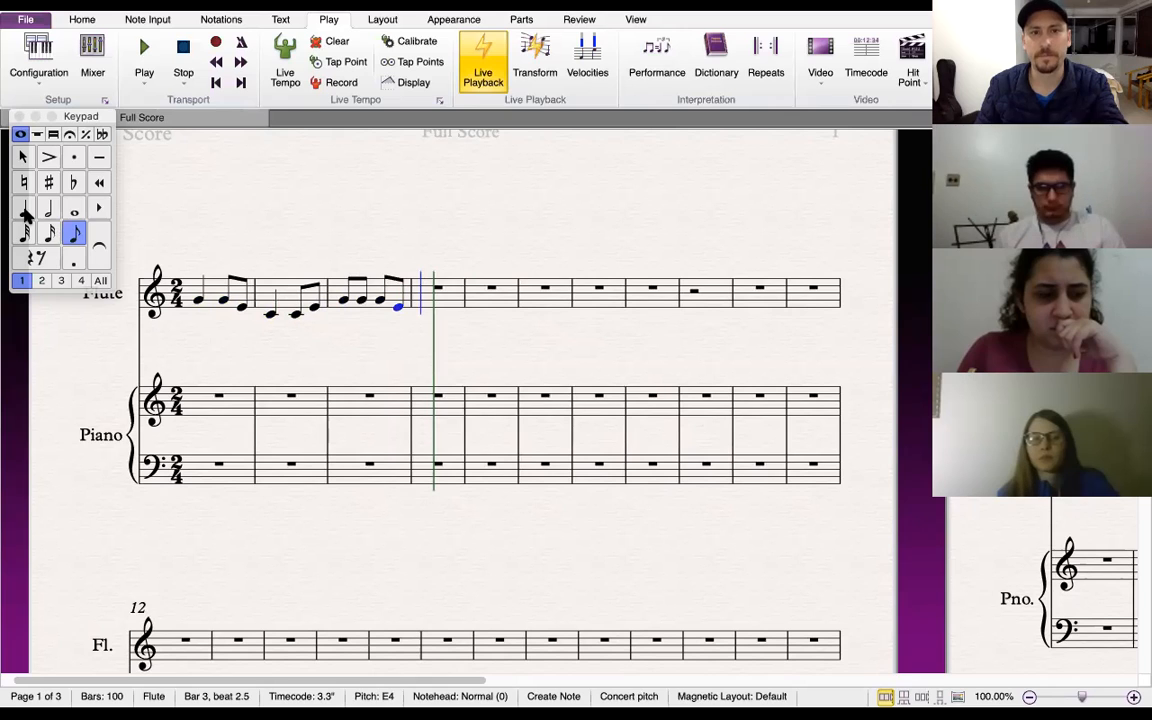
{"action": "left_click", "coordinate": [25, 210]}
{"action": "key", "text": "d"}
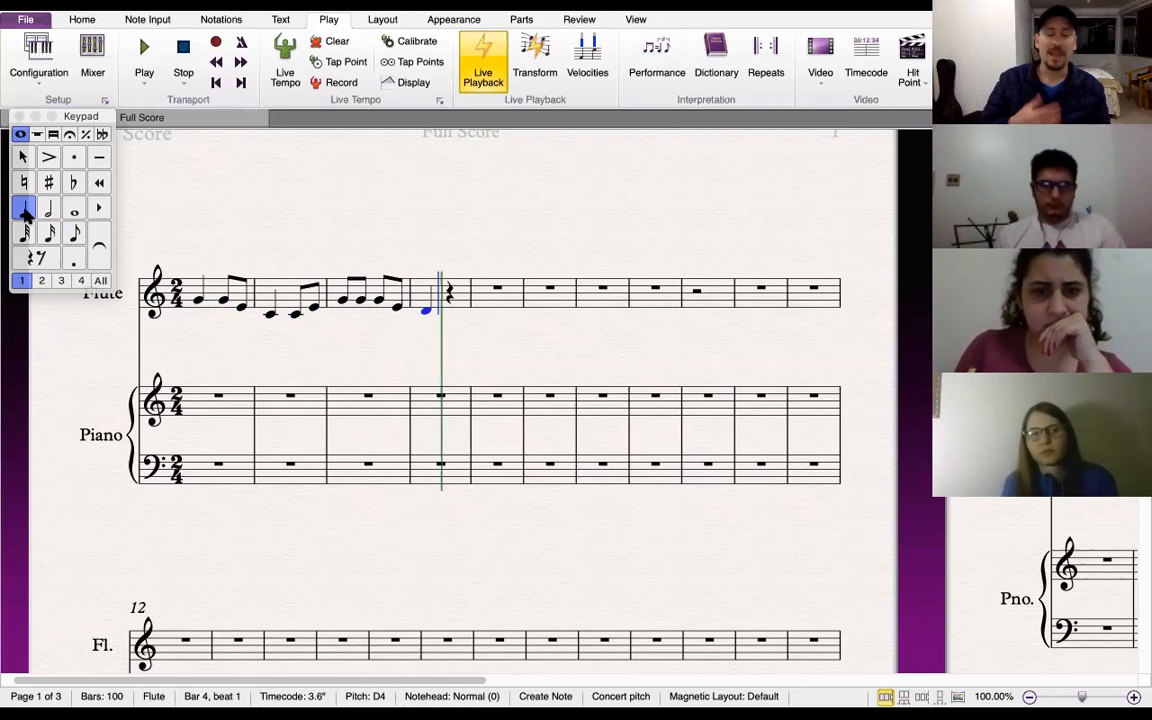
Select the flute passage from bar 1 to bar 4, delete it, and clear the selection
{"action": "left_click", "coordinate": [23, 157]}
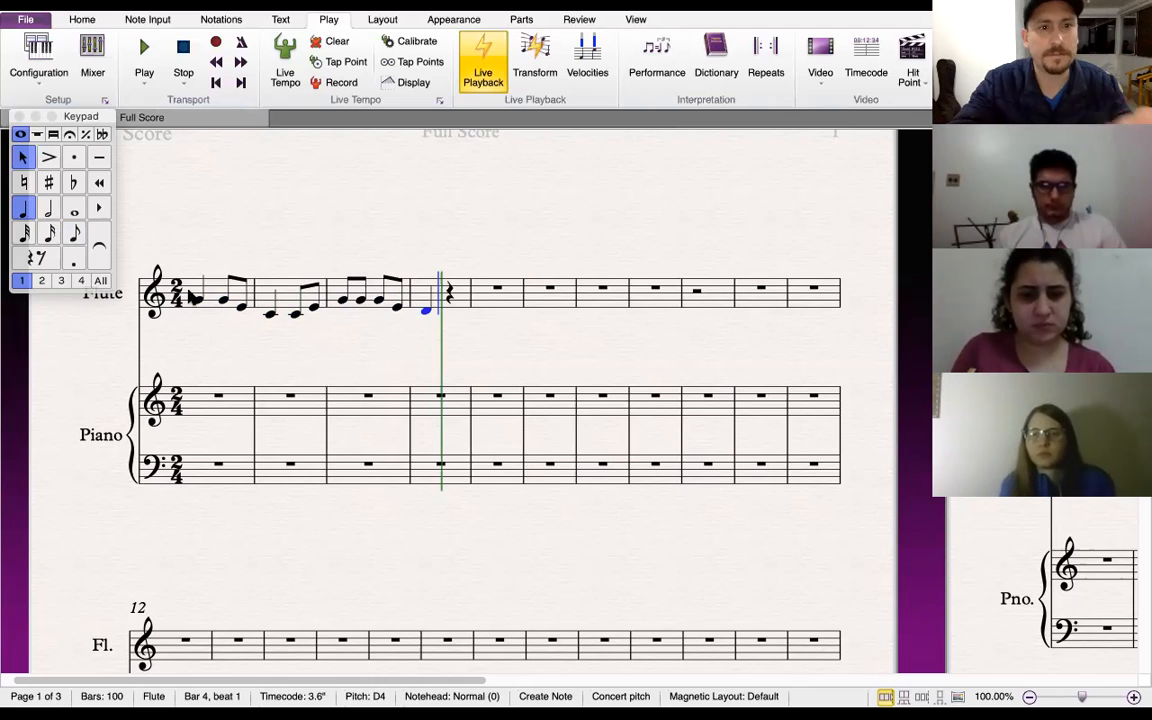
{"action": "key", "text": "Escape"}
{"action": "left_click", "coordinate": [187, 291]}
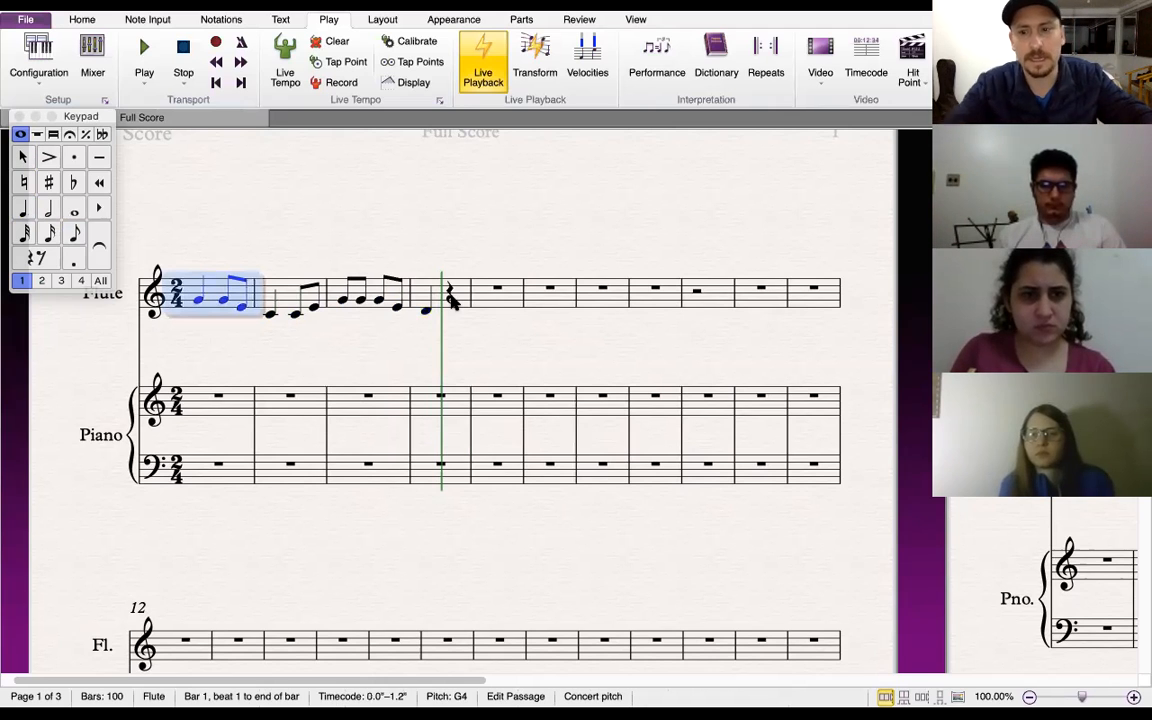
{"action": "left_click", "coordinate": [452, 300], "text": "shift"}
{"action": "key", "text": "Delete"}
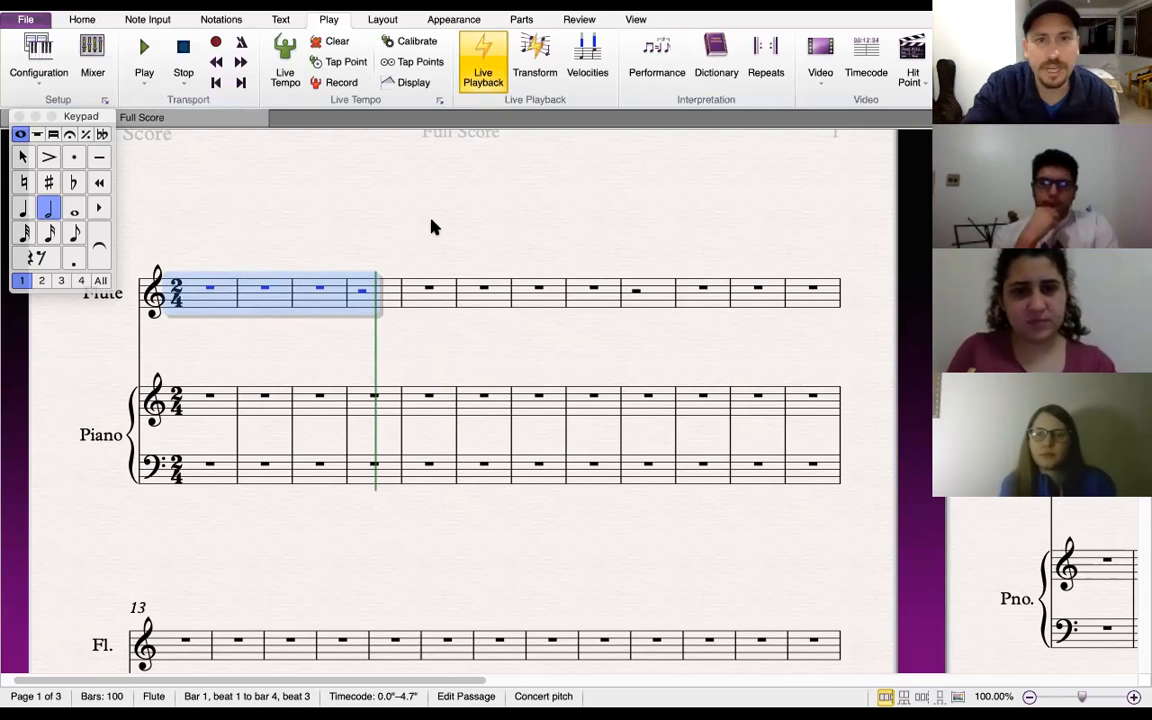
{"action": "key", "text": "Escape"}
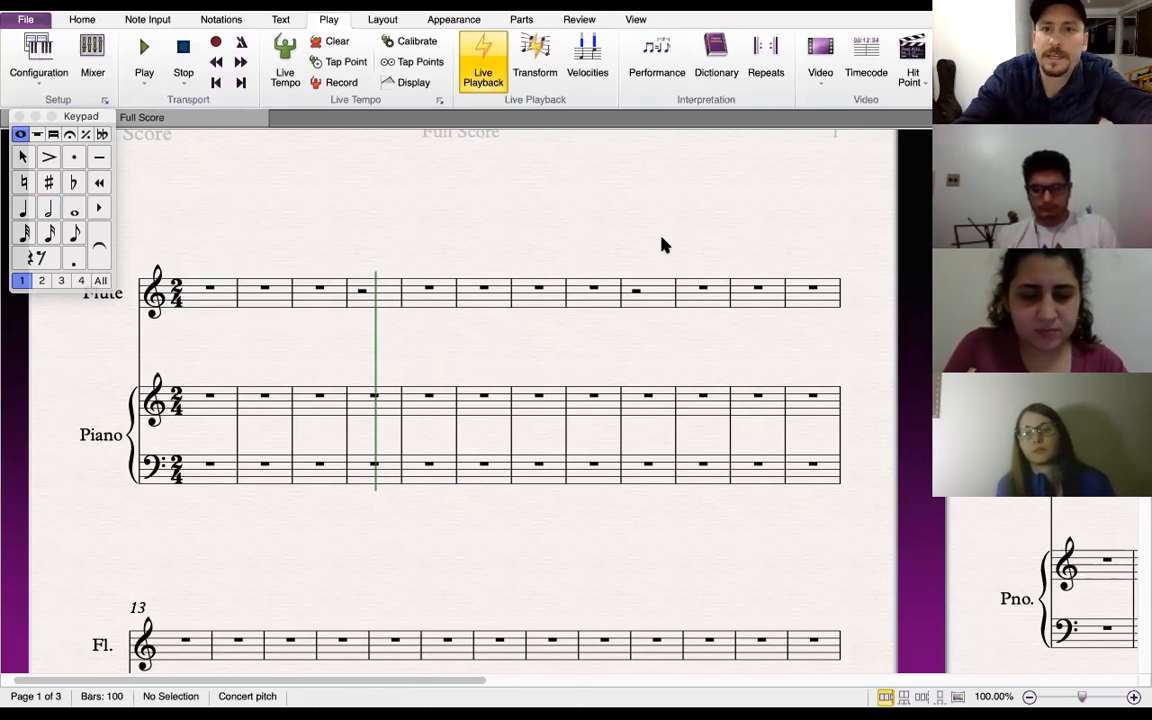
Open the Flexi-time options for note input and set the flexibility of tempo to None (non rubato)
{"action": "key", "text": "super+Tab"}
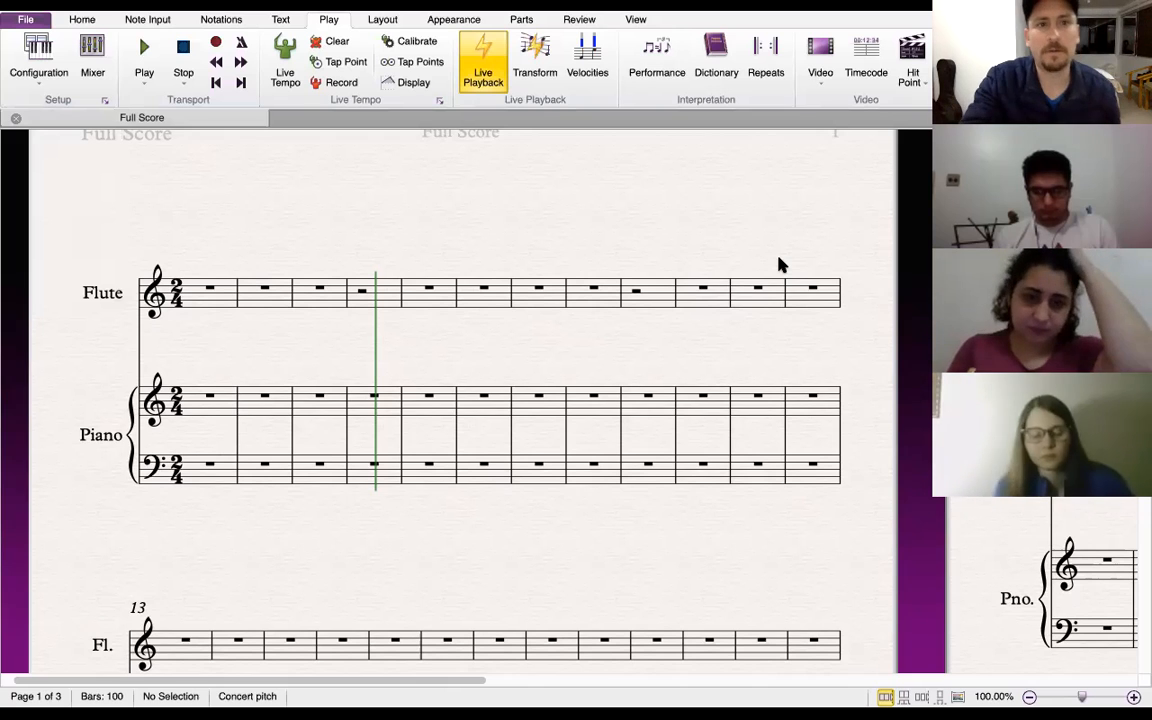
{"action": "left_click", "coordinate": [530, 313]}
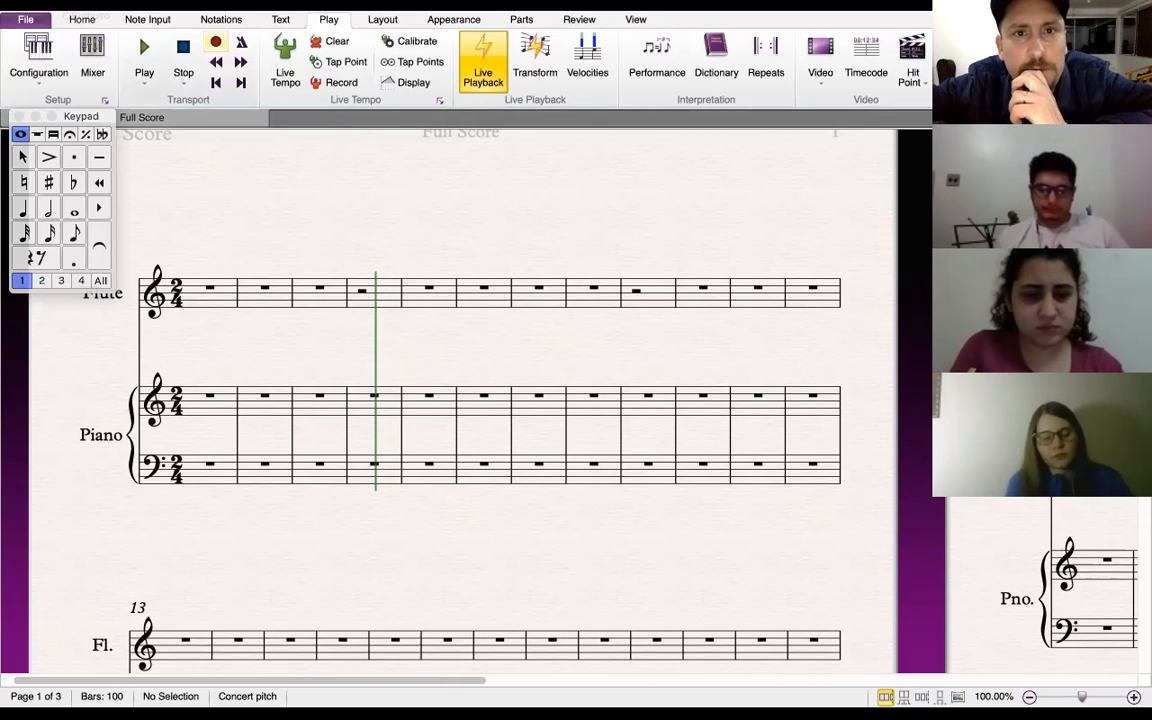
{"action": "mouse_move", "coordinate": [200, 11]}
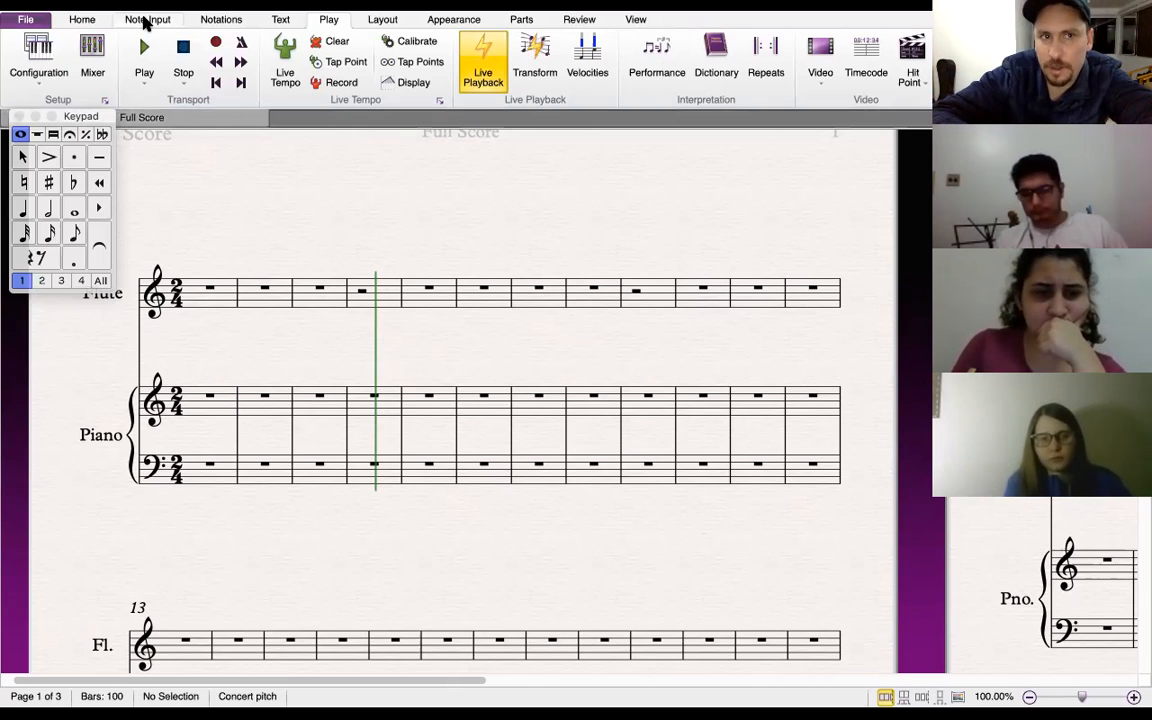
{"action": "left_click", "coordinate": [143, 21]}
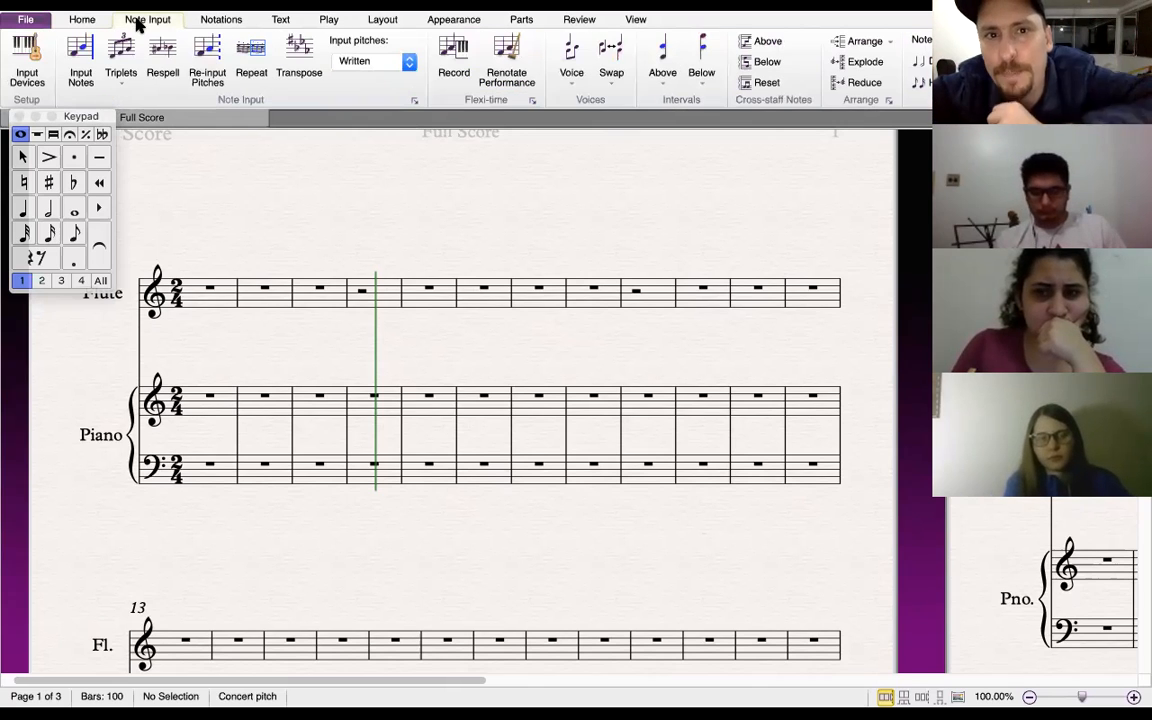
{"action": "left_click", "coordinate": [533, 101]}
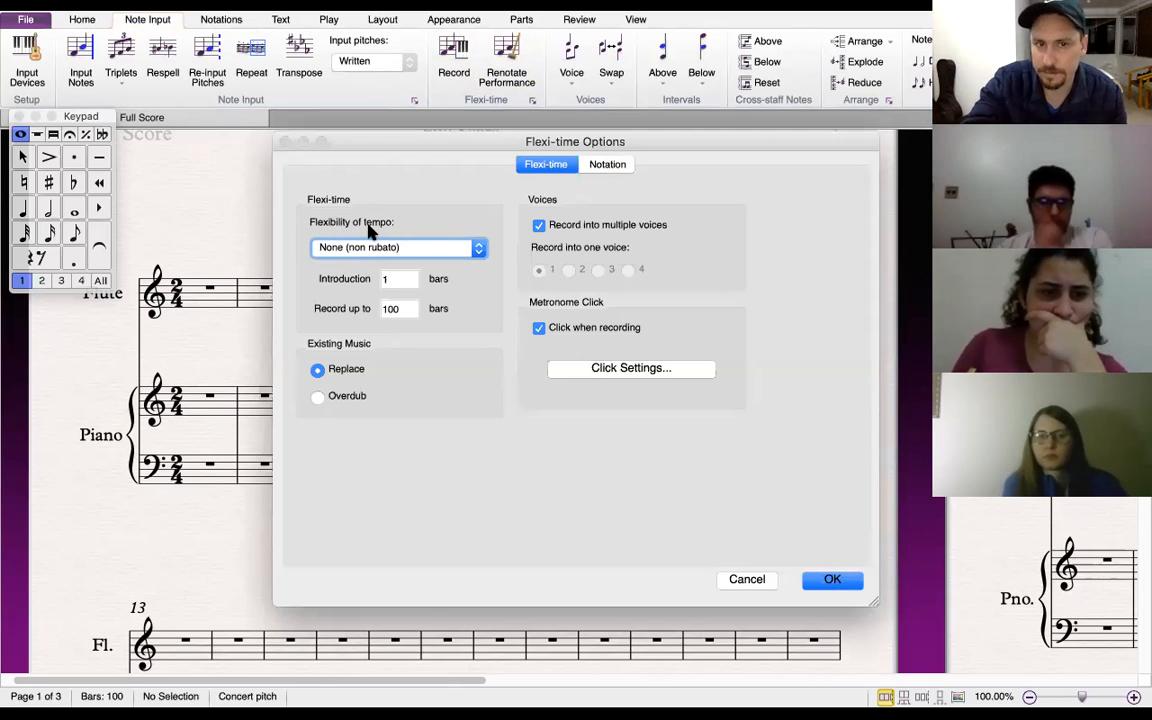
{"action": "left_click", "coordinate": [479, 251]}
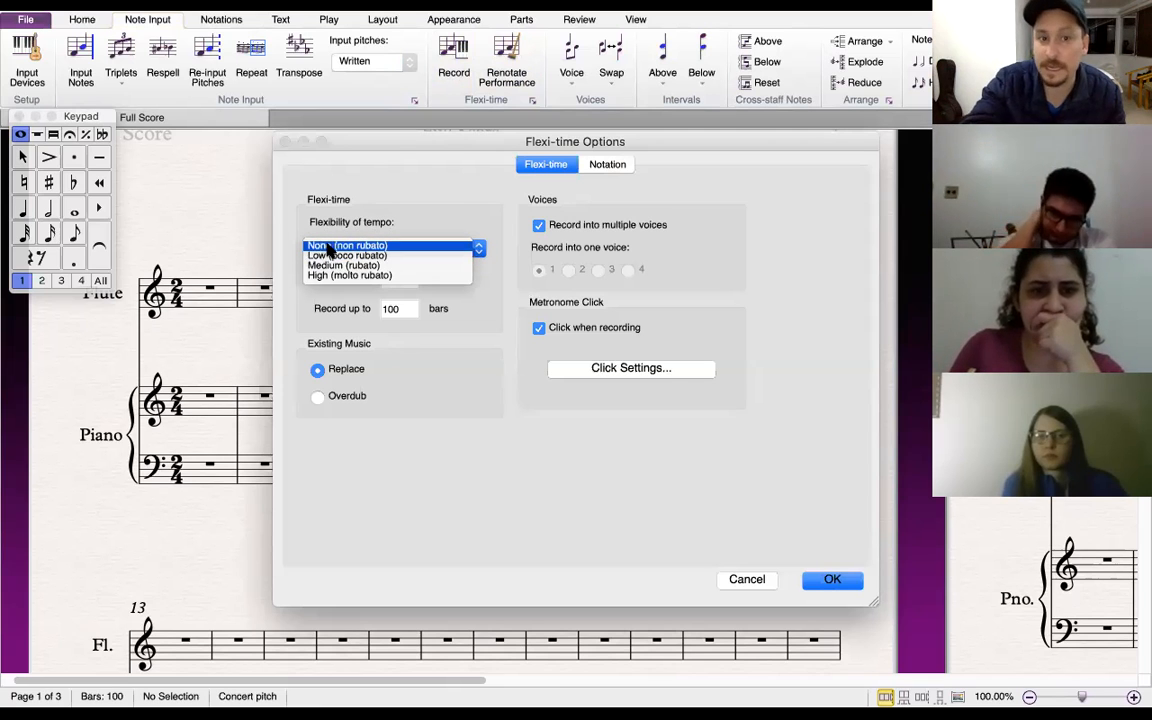
{"action": "left_click", "coordinate": [294, 224]}
{"action": "left_click", "coordinate": [478, 250]}
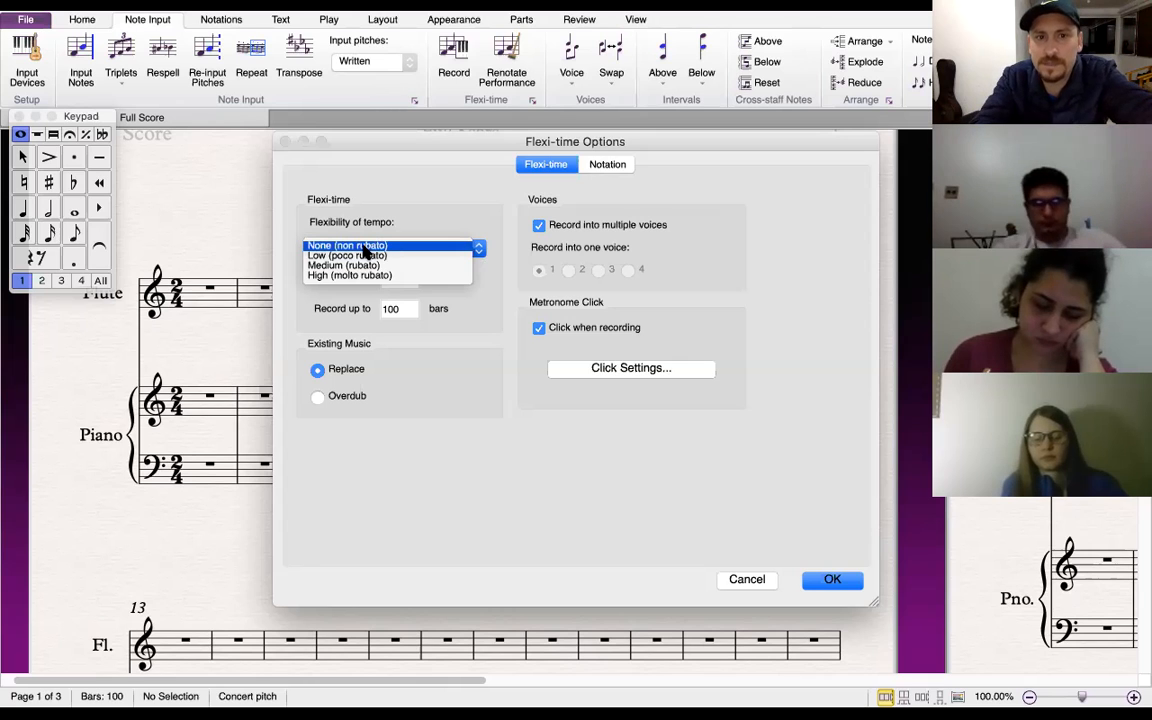
{"action": "left_click", "coordinate": [364, 248]}
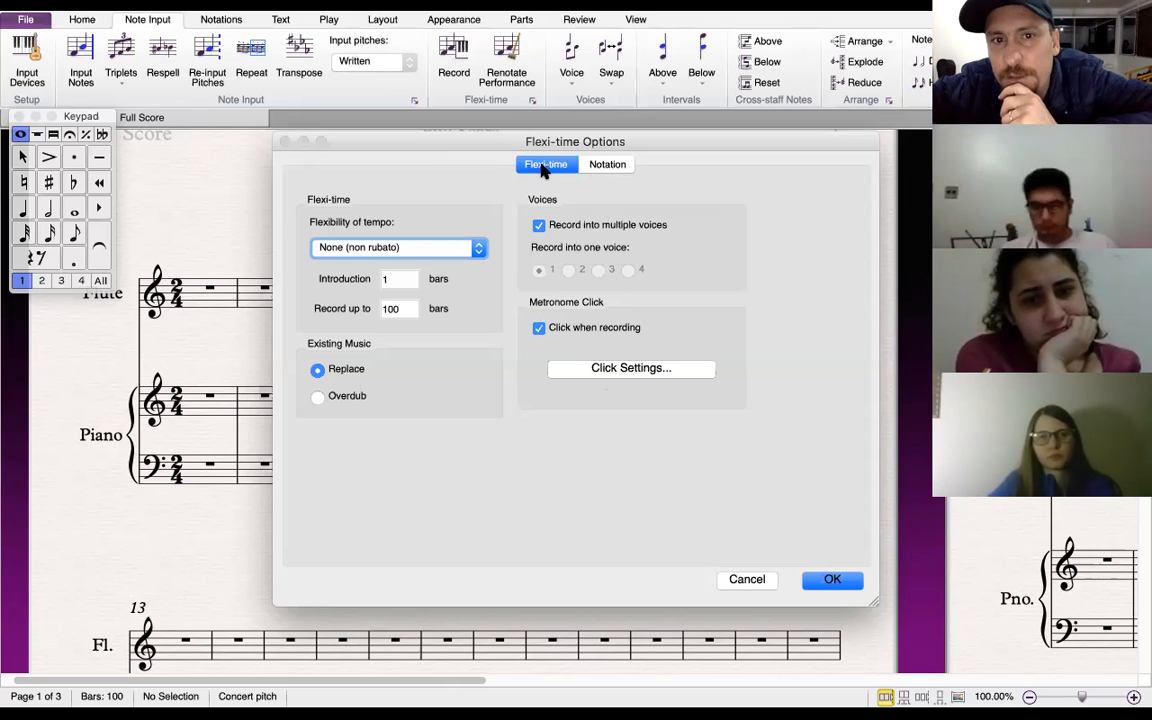
In the Flexi-time notation options, change the minimum note duration to the next longer note value
{"action": "left_click", "coordinate": [618, 165]}
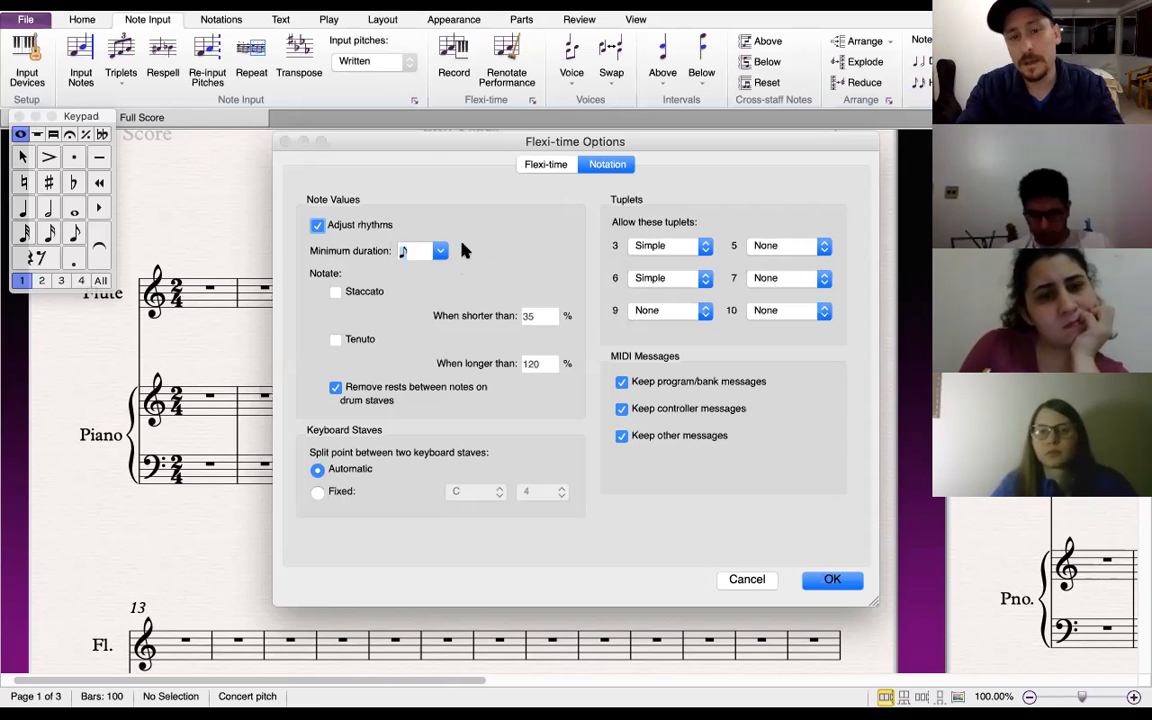
{"action": "left_click", "coordinate": [440, 251]}
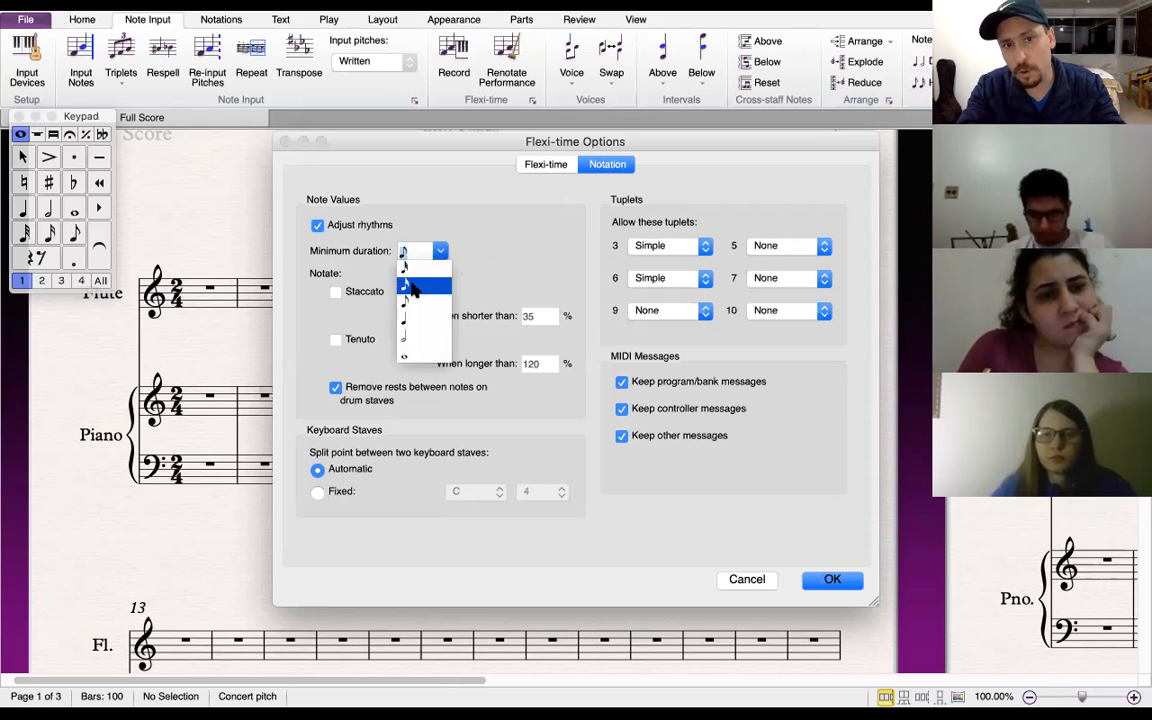
{"action": "left_click", "coordinate": [440, 251]}
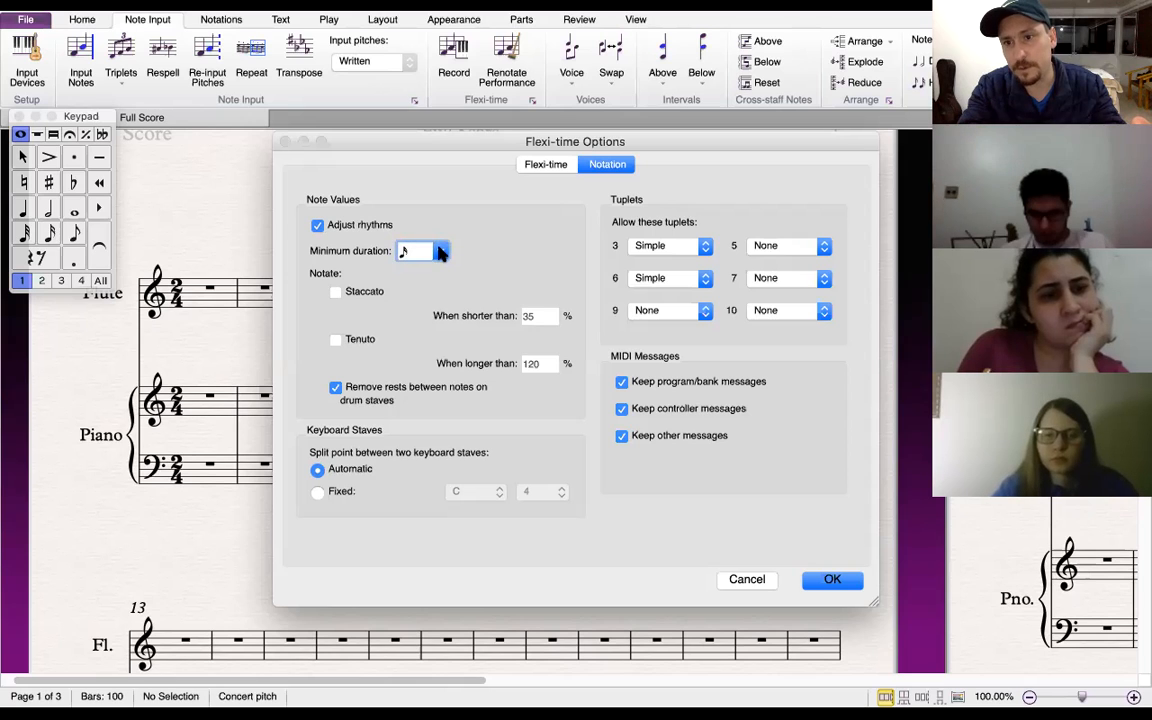
{"action": "left_click", "coordinate": [440, 251]}
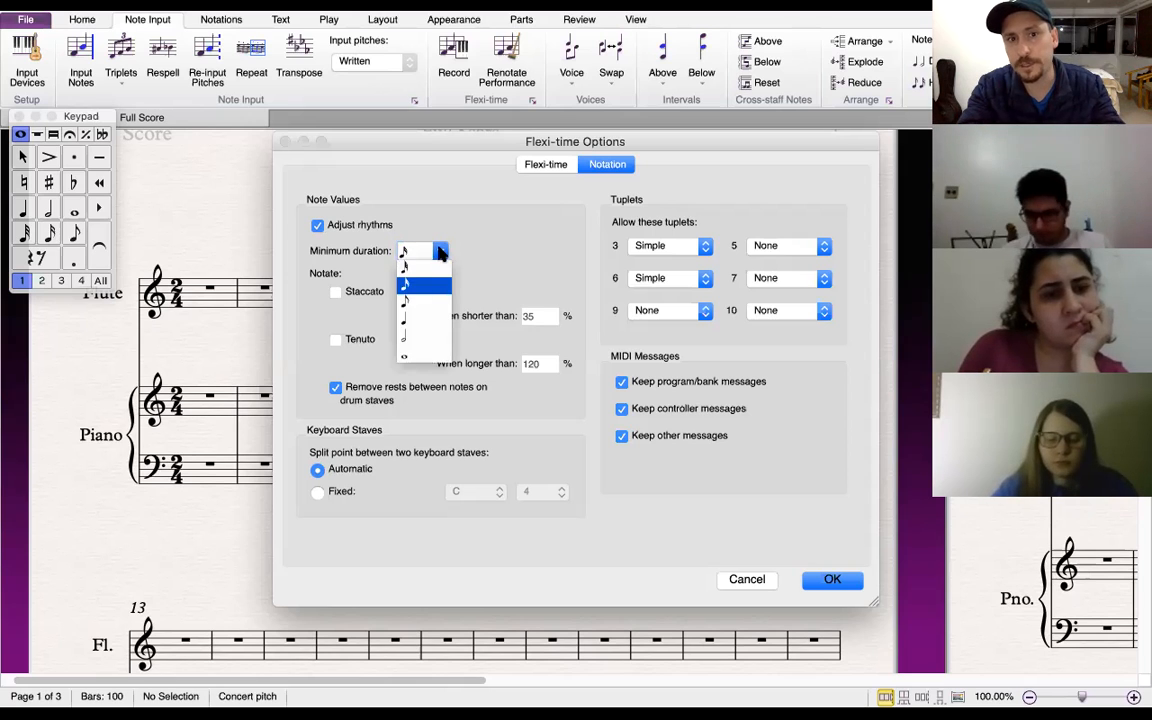
{"action": "left_click", "coordinate": [412, 303]}
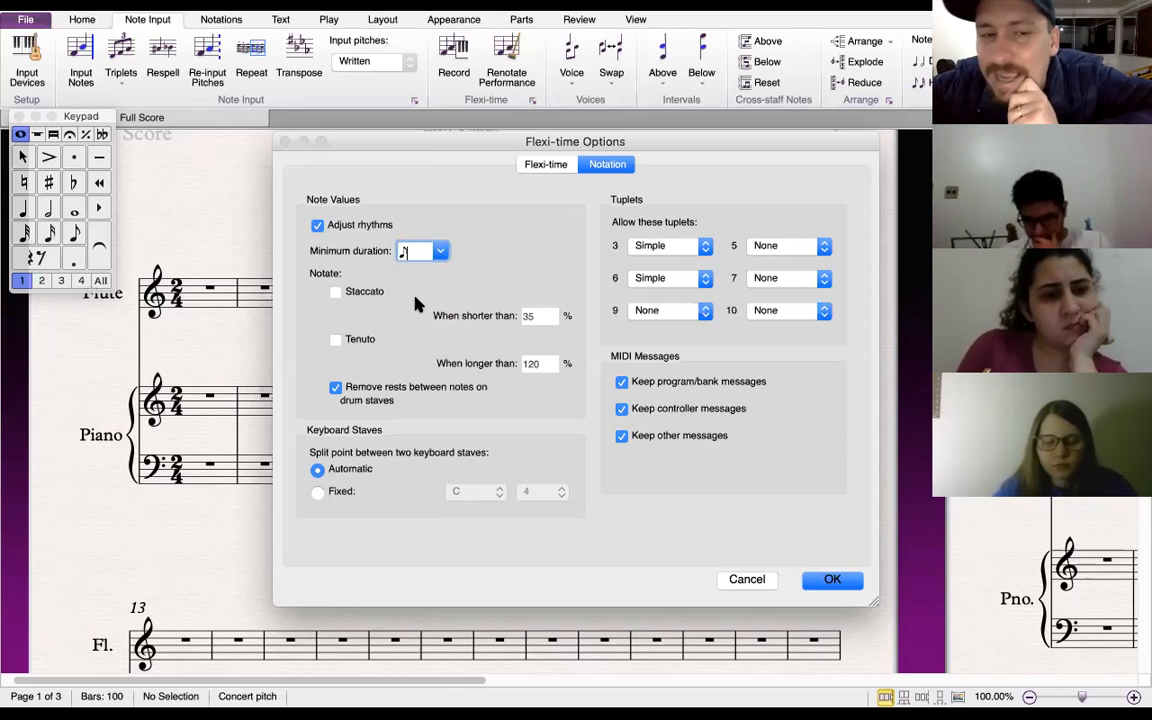
Toggle staccato notation on and off, and set the split point between keyboard staves to Fixed
{"action": "left_click", "coordinate": [336, 293]}
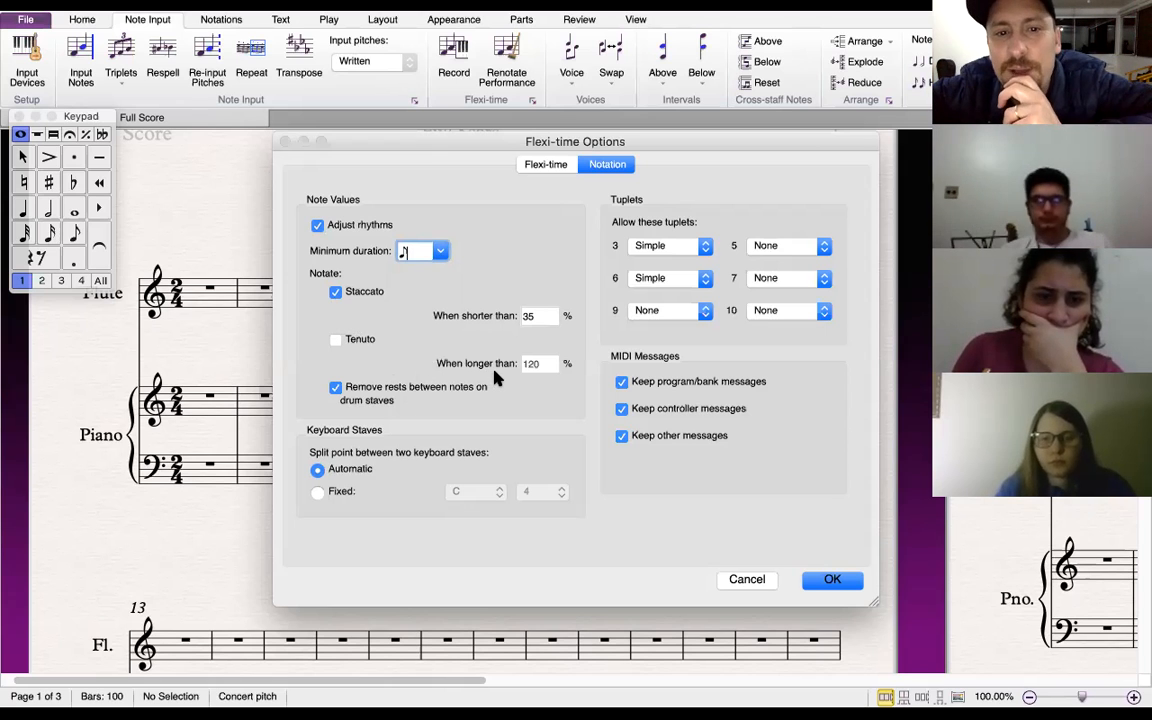
{"action": "left_click", "coordinate": [335, 291]}
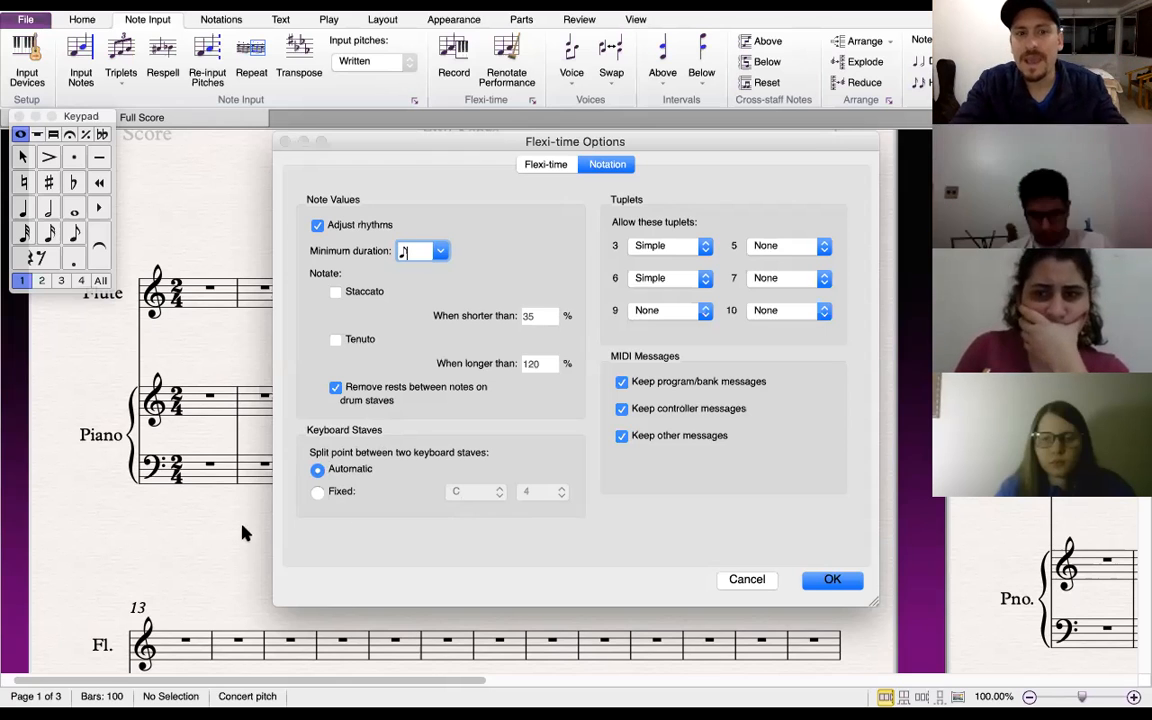
{"action": "left_click", "coordinate": [317, 492]}
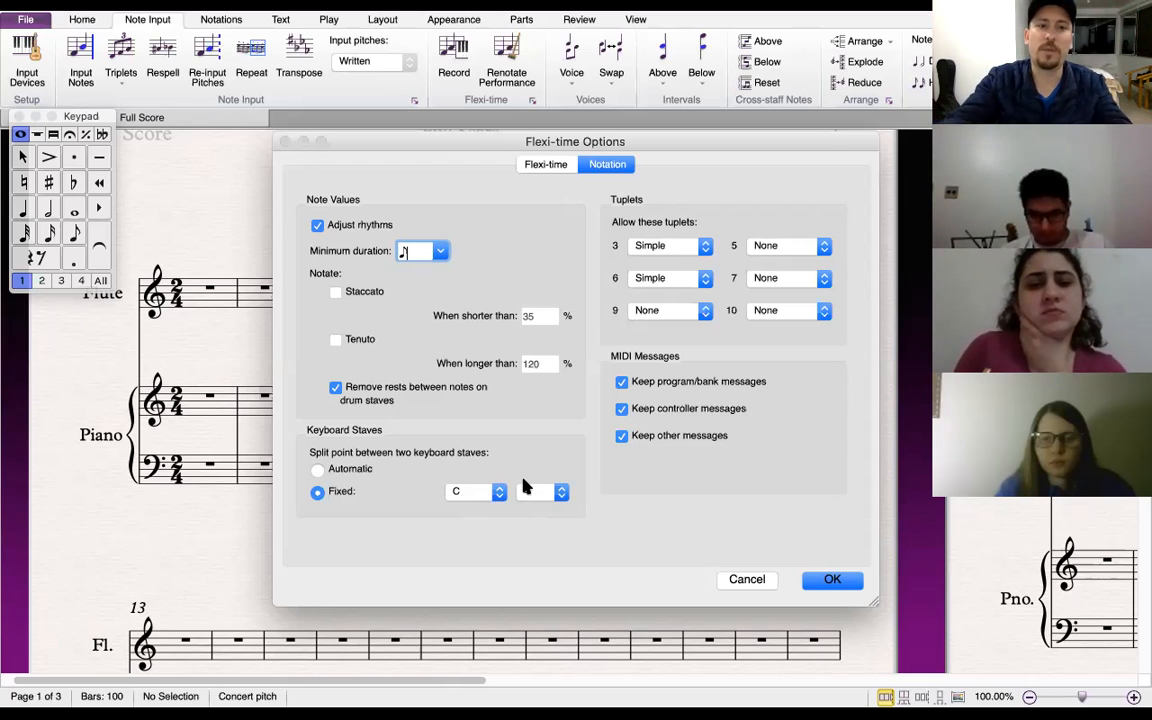
Set the keyboard staves split point to Automatic, allow no 3- or 6-note tuplets, and confirm the Flexi-time options
{"action": "left_click", "coordinate": [318, 469]}
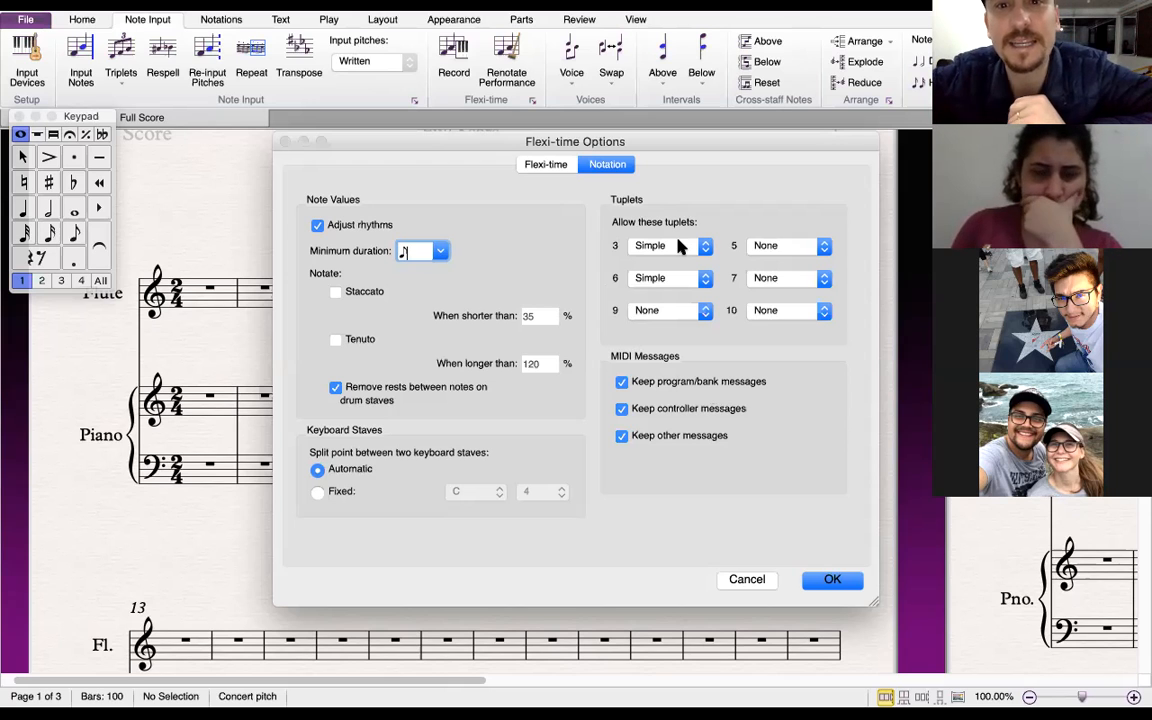
{"action": "left_click", "coordinate": [706, 280]}
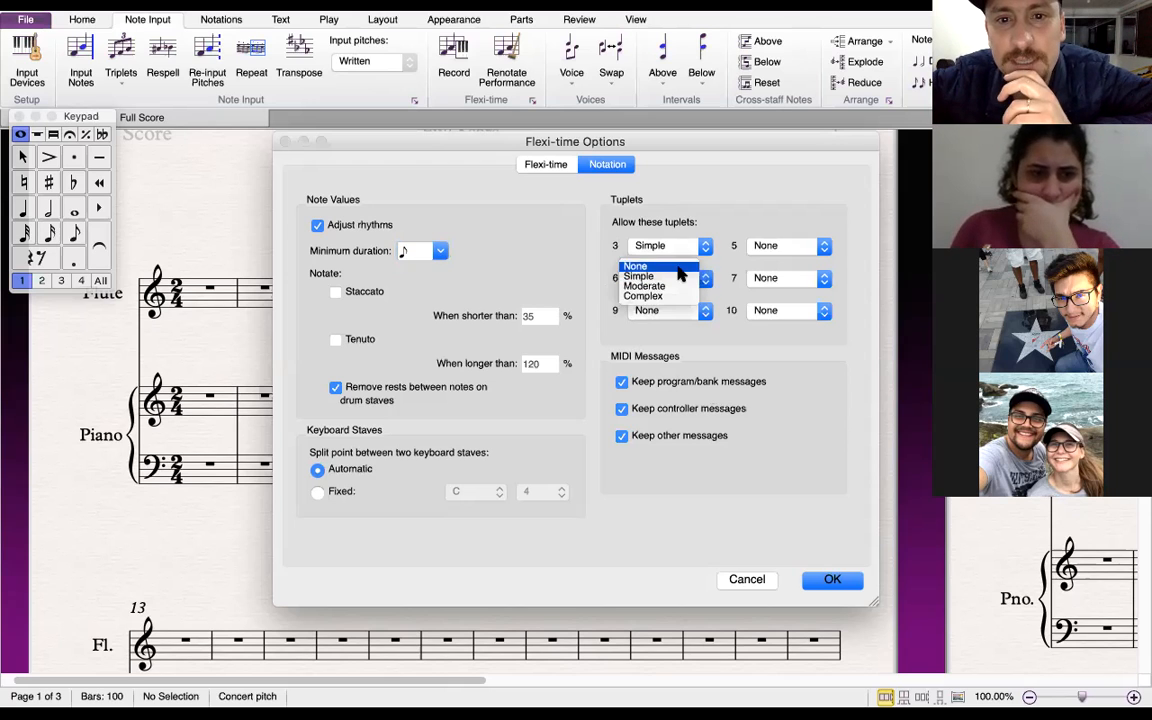
{"action": "left_click", "coordinate": [698, 266]}
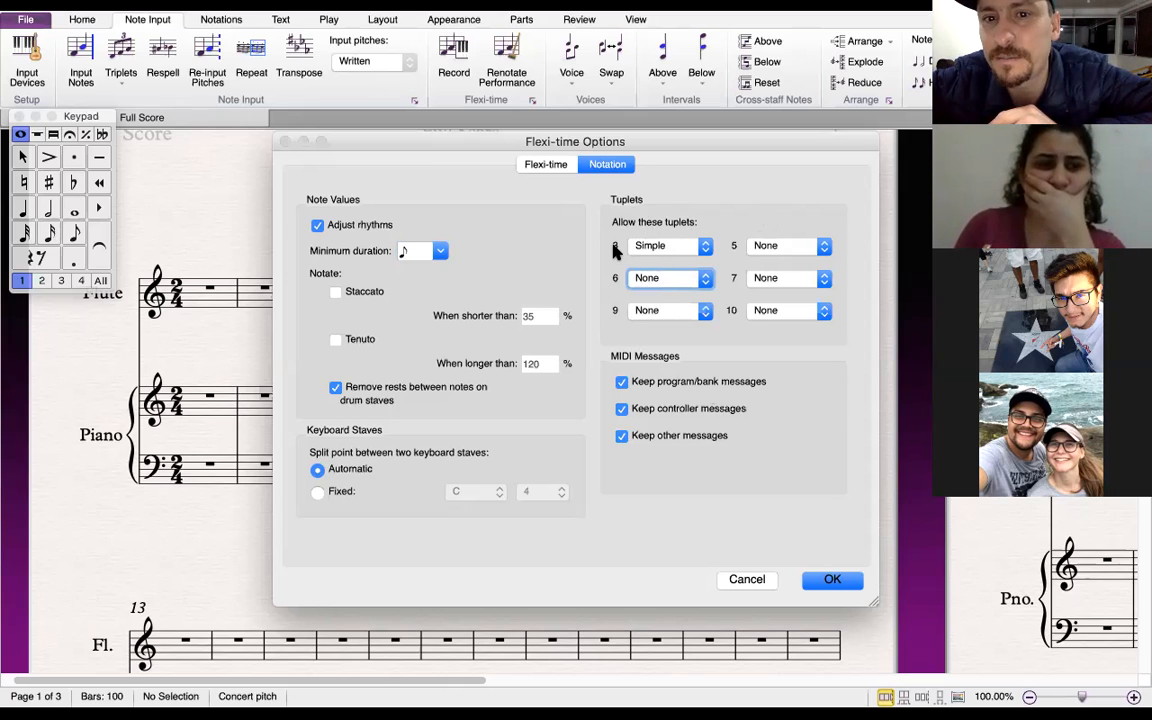
{"action": "left_click", "coordinate": [706, 248]}
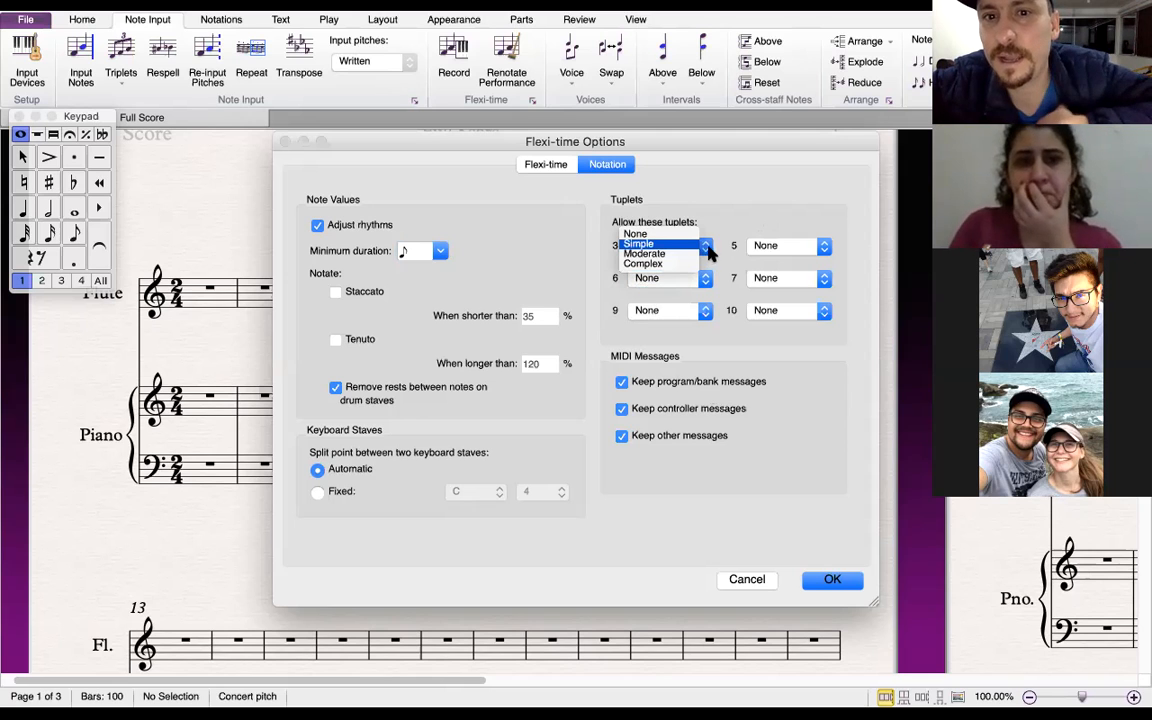
{"action": "left_click", "coordinate": [650, 250]}
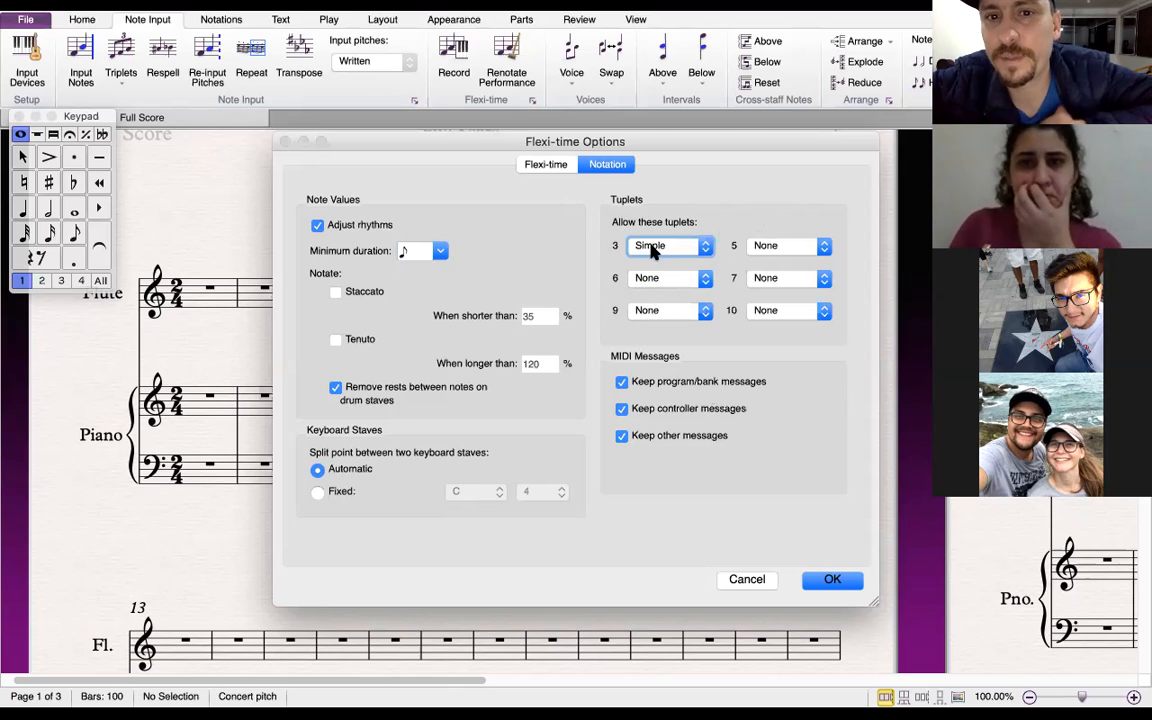
{"action": "left_click", "coordinate": [705, 252]}
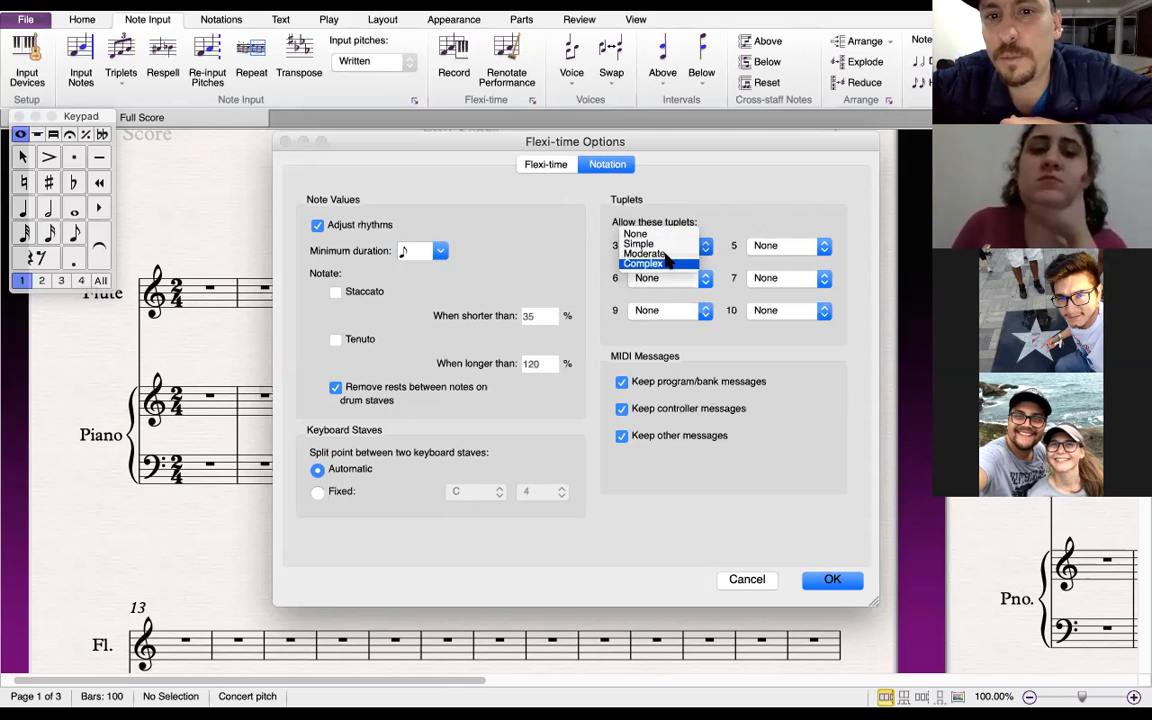
{"action": "left_click", "coordinate": [732, 213]}
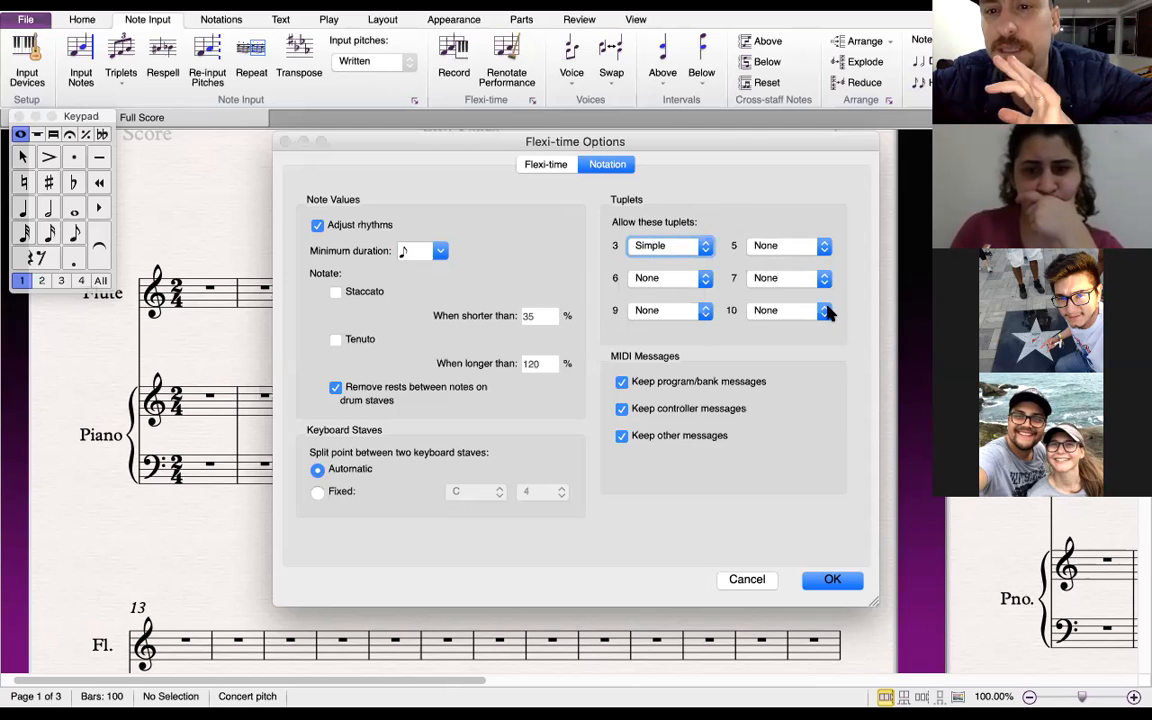
{"action": "left_click", "coordinate": [704, 247]}
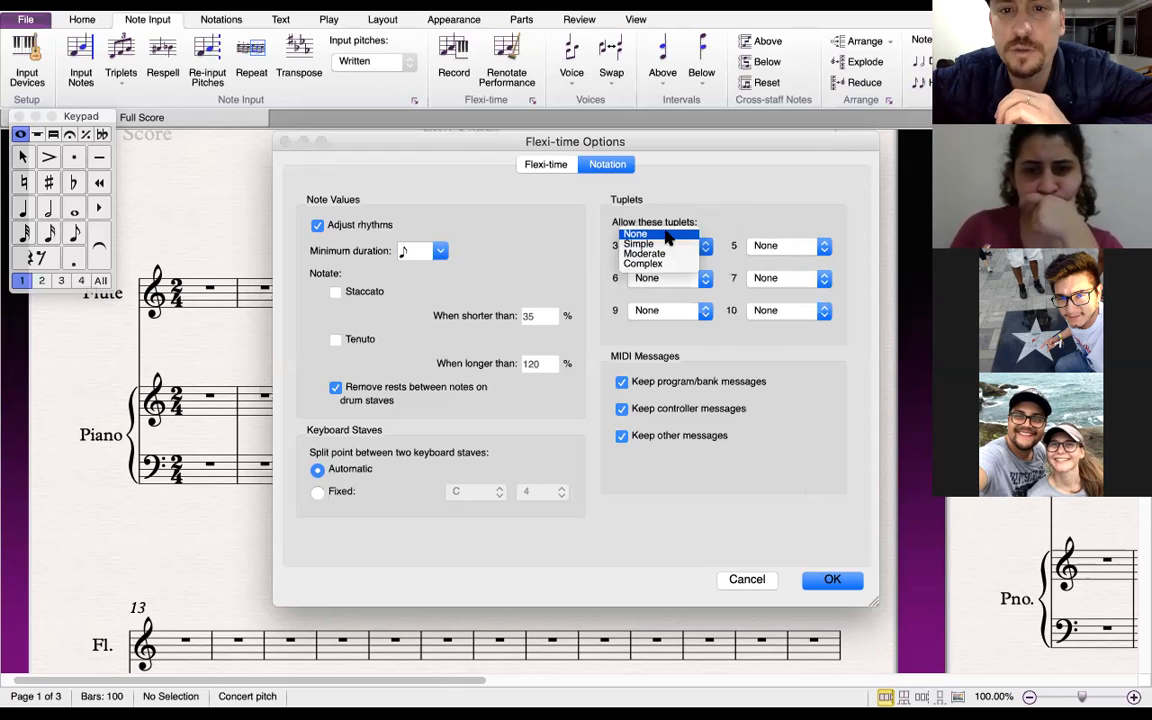
{"action": "left_click", "coordinate": [666, 236]}
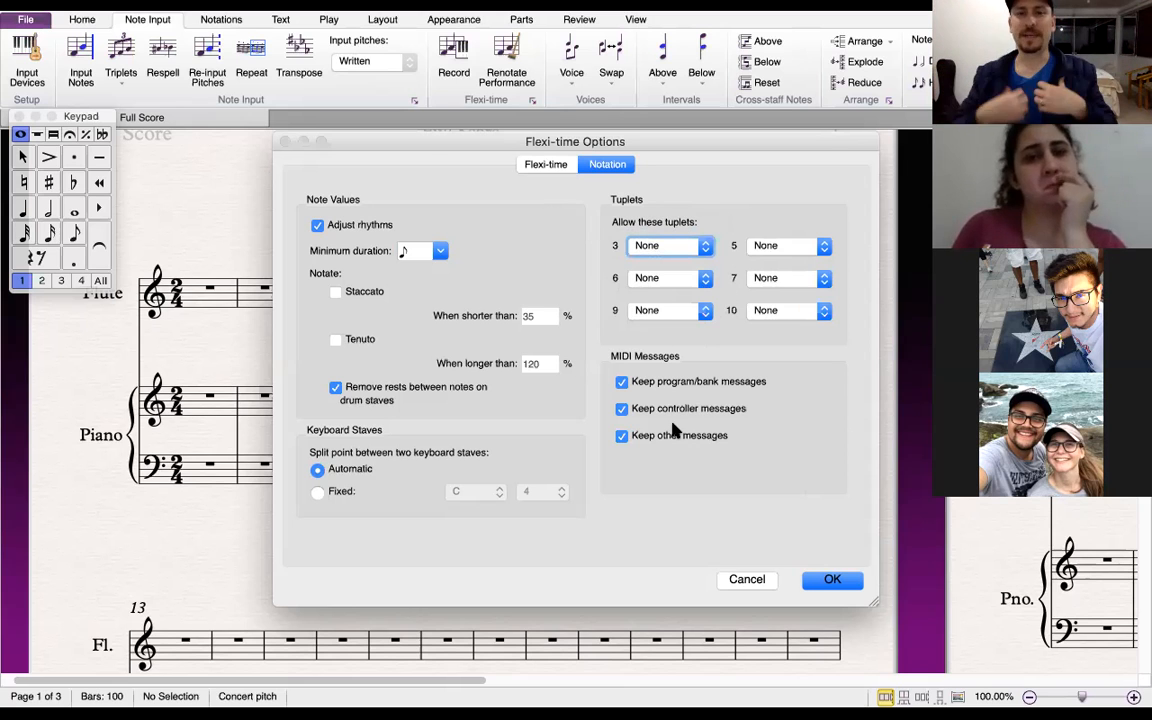
{"action": "left_click", "coordinate": [829, 579]}
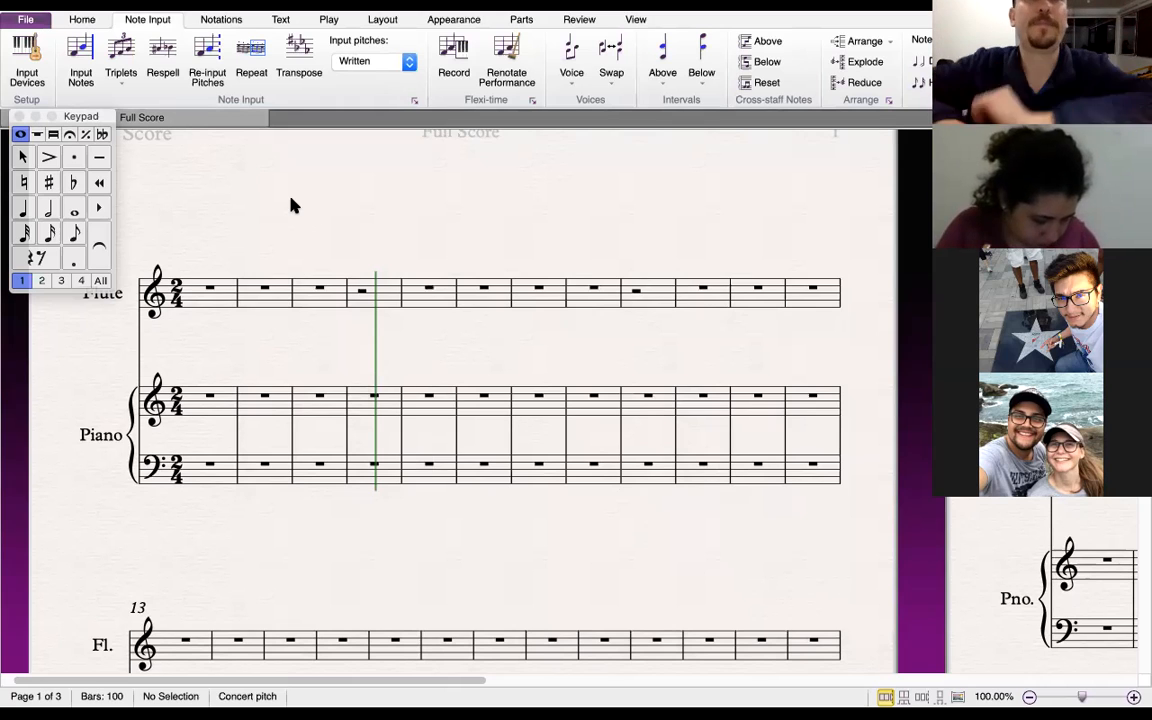
Select the flute's first bar, start a Flexi-time recording and stop it
{"action": "left_click", "coordinate": [330, 20]}
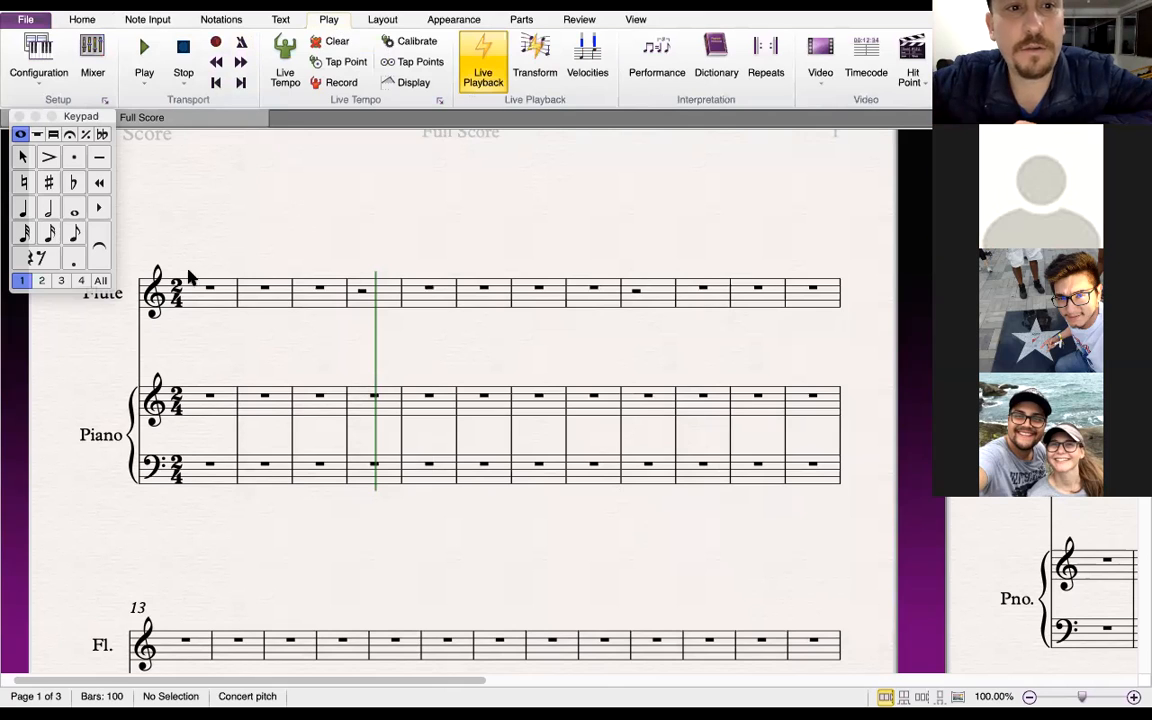
{"action": "left_click", "coordinate": [203, 298]}
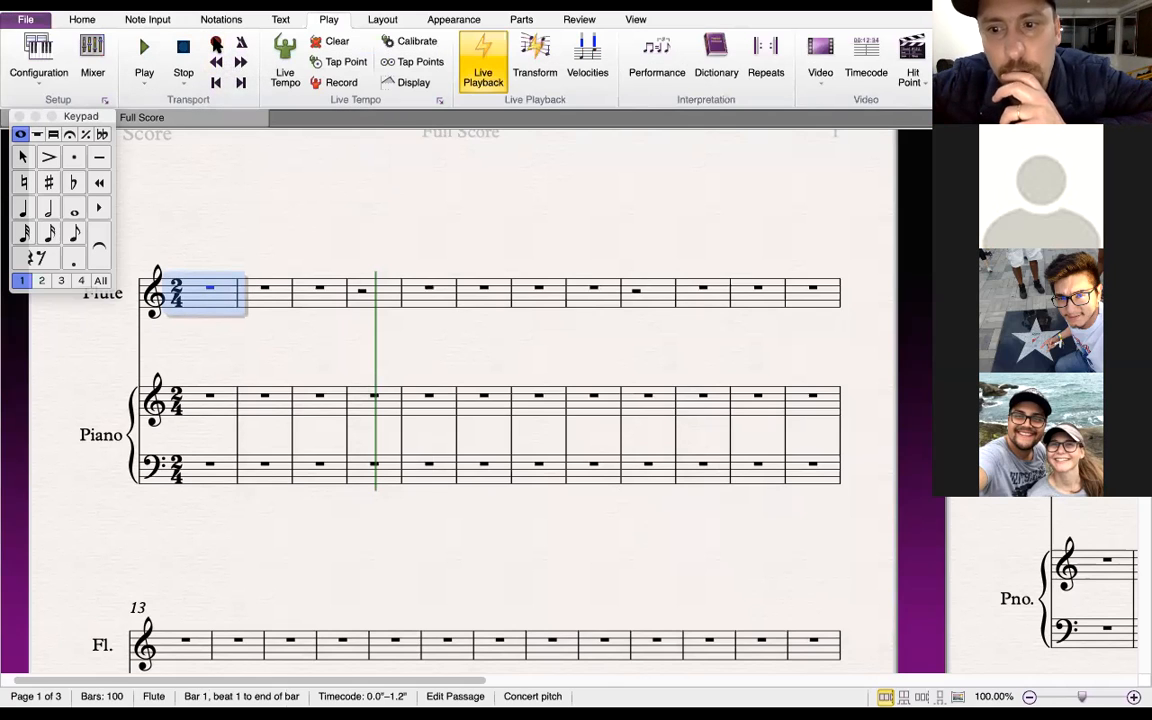
{"action": "left_click", "coordinate": [216, 46]}
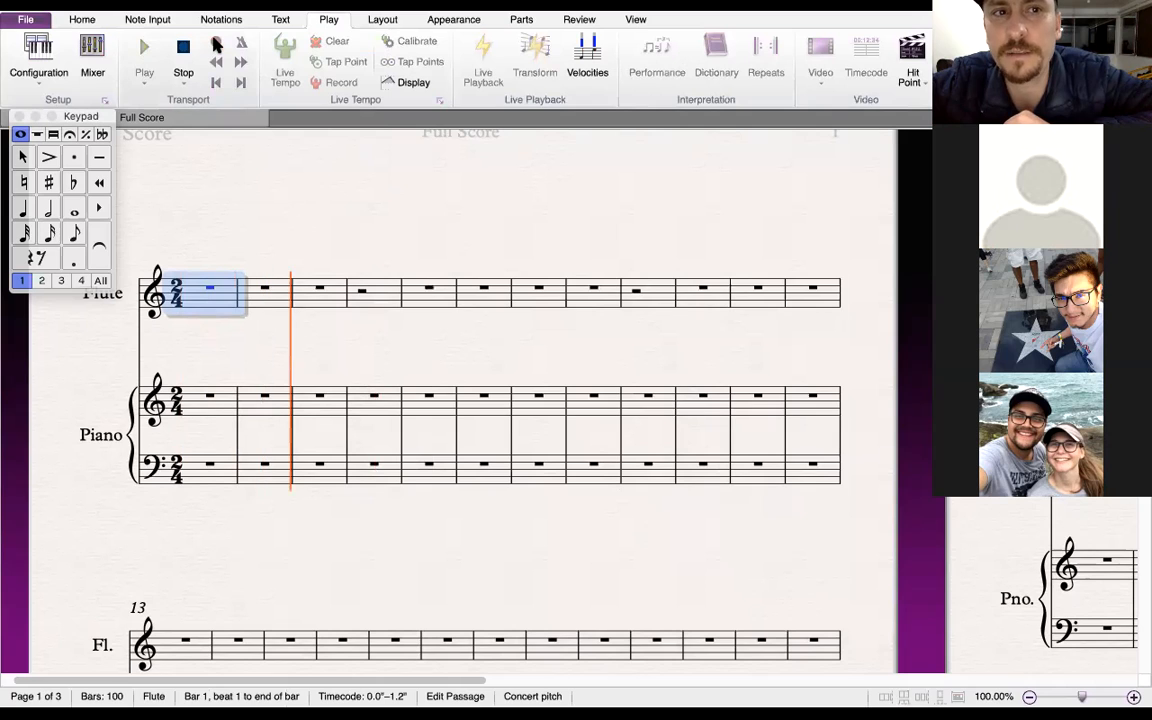
{"action": "left_click", "coordinate": [183, 48]}
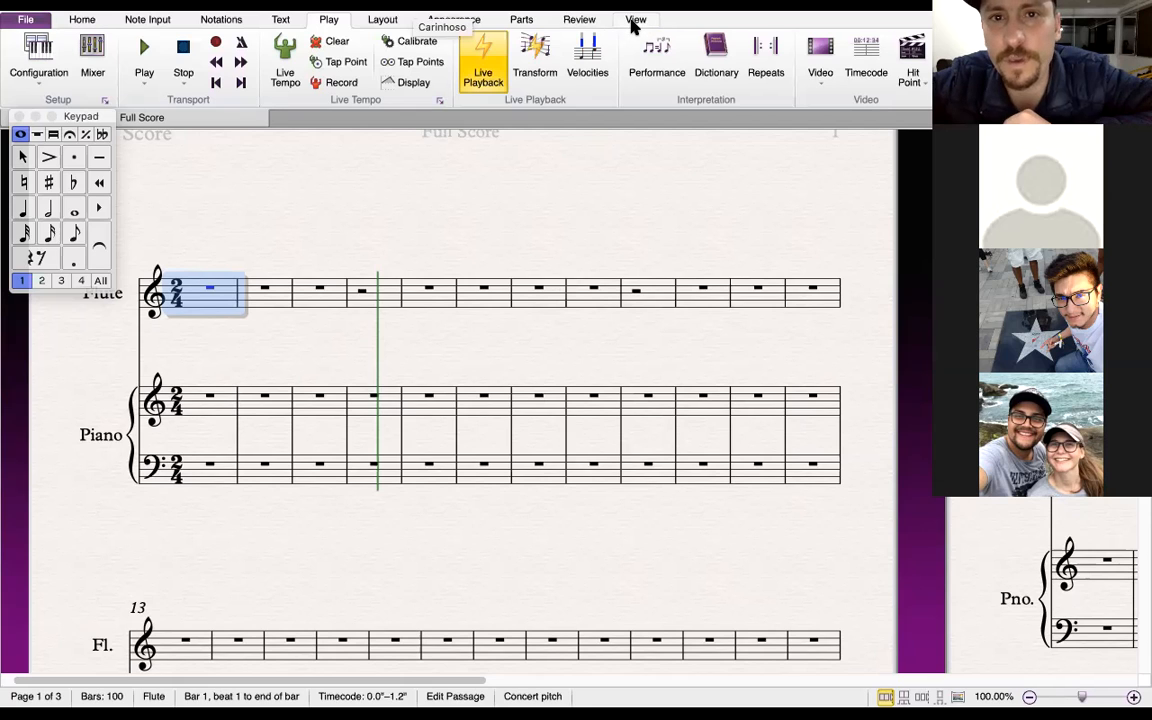
Open the Transport window and set the playback tempo to about 86
{"action": "left_click", "coordinate": [635, 20]}
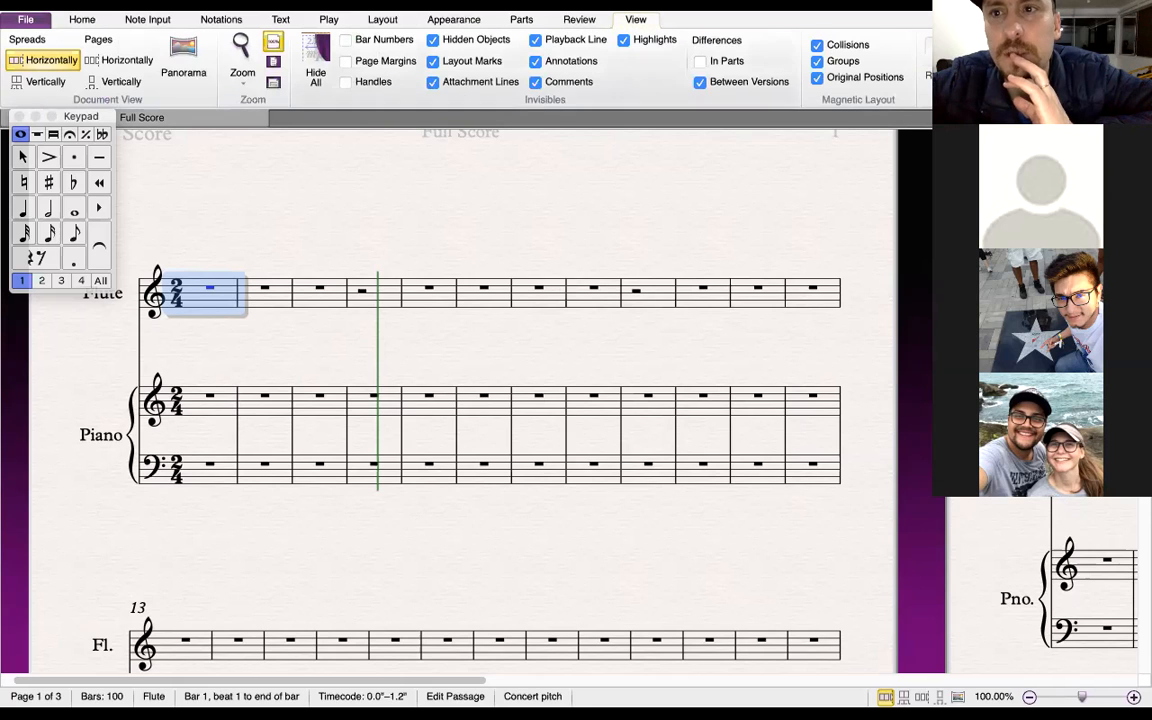
{"action": "left_click", "coordinate": [988, 62]}
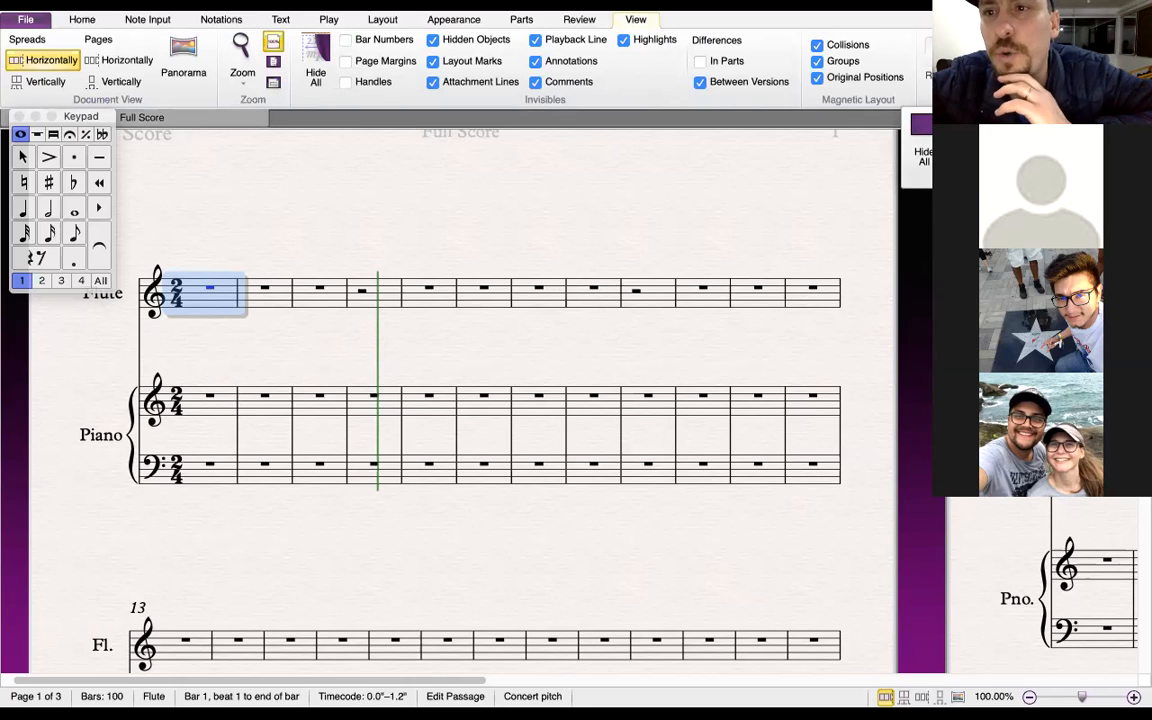
{"action": "left_click", "coordinate": [1010, 148]}
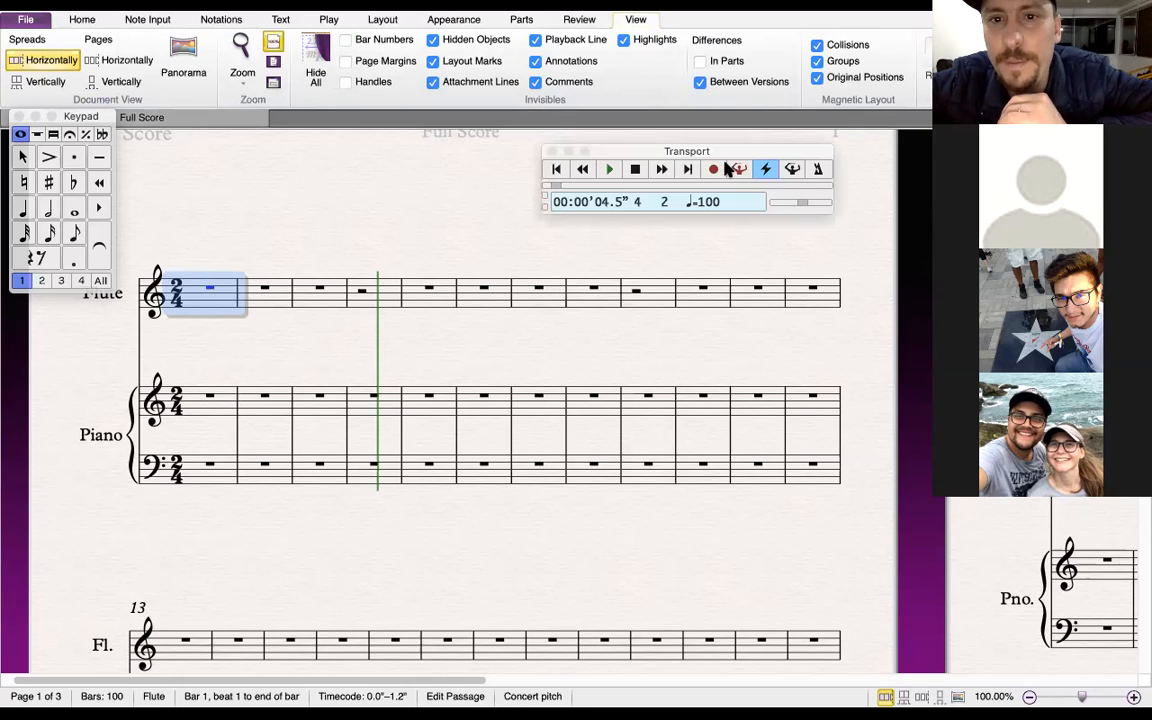
{"action": "mouse_move", "coordinate": [800, 205]}
{"action": "left_mouse_down"}
{"action": "mouse_move", "coordinate": [784, 206]}
{"action": "mouse_move", "coordinate": [799, 207]}
{"action": "left_mouse_up"}
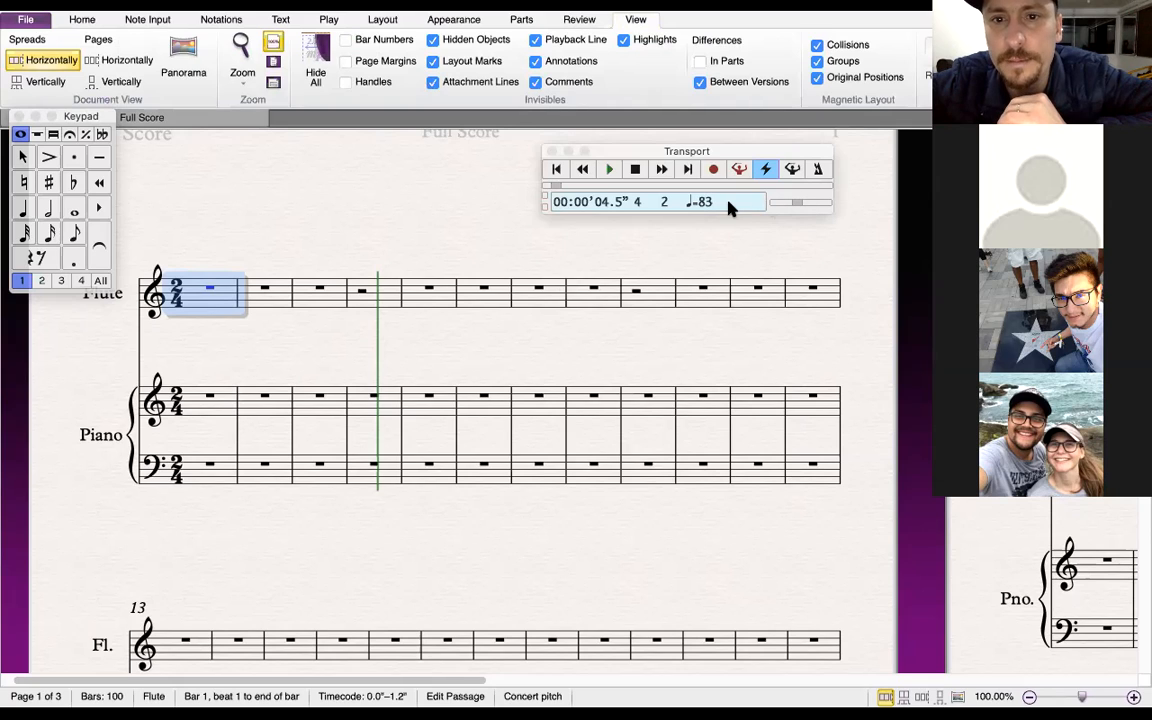
{"action": "left_click", "coordinate": [798, 206]}
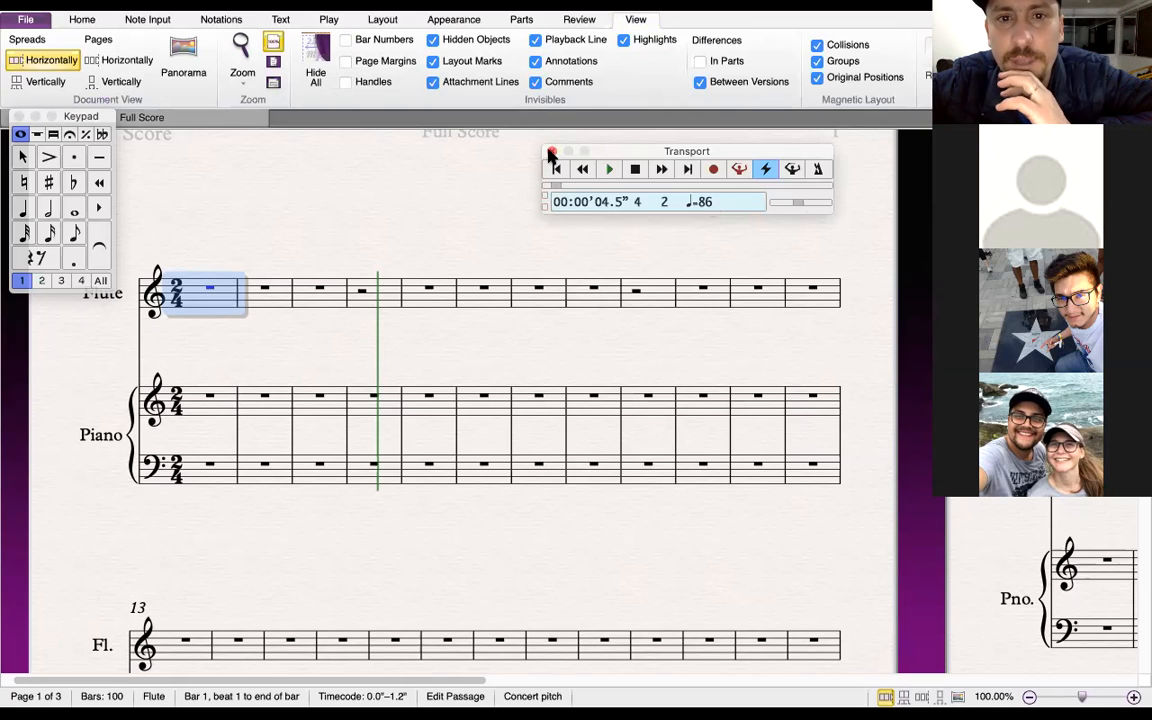
Play the score briefly, stop playback, and close the Transport window
{"action": "left_click", "coordinate": [610, 172]}
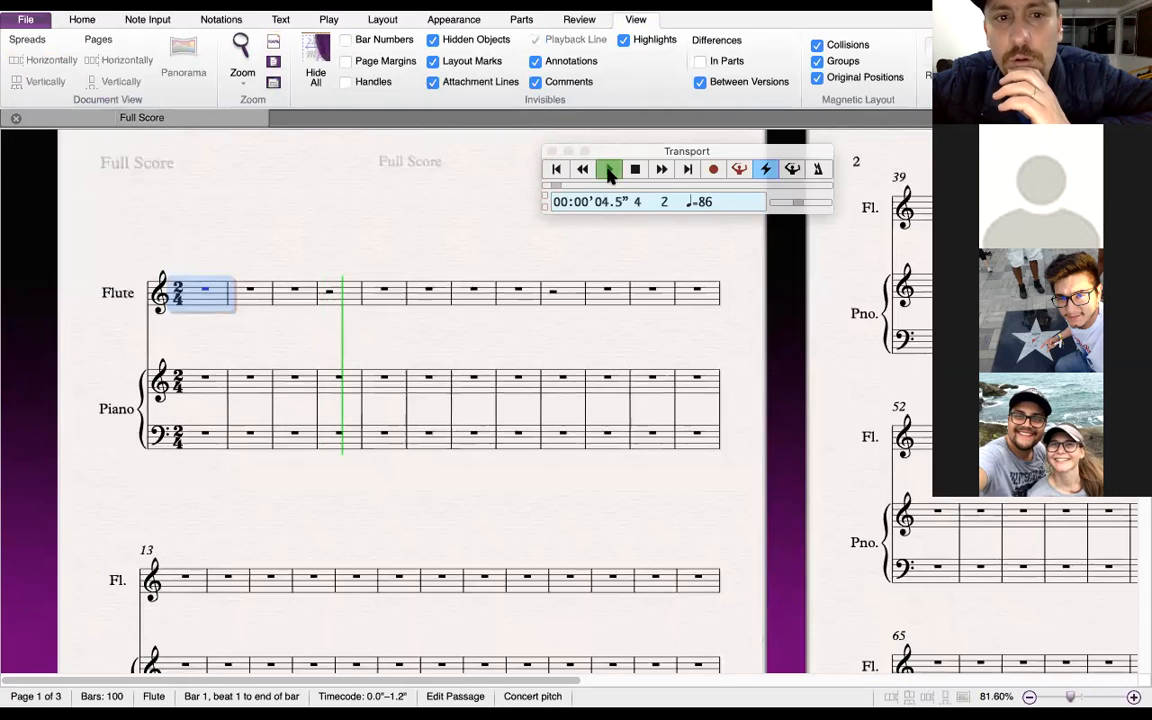
{"action": "left_click", "coordinate": [635, 170]}
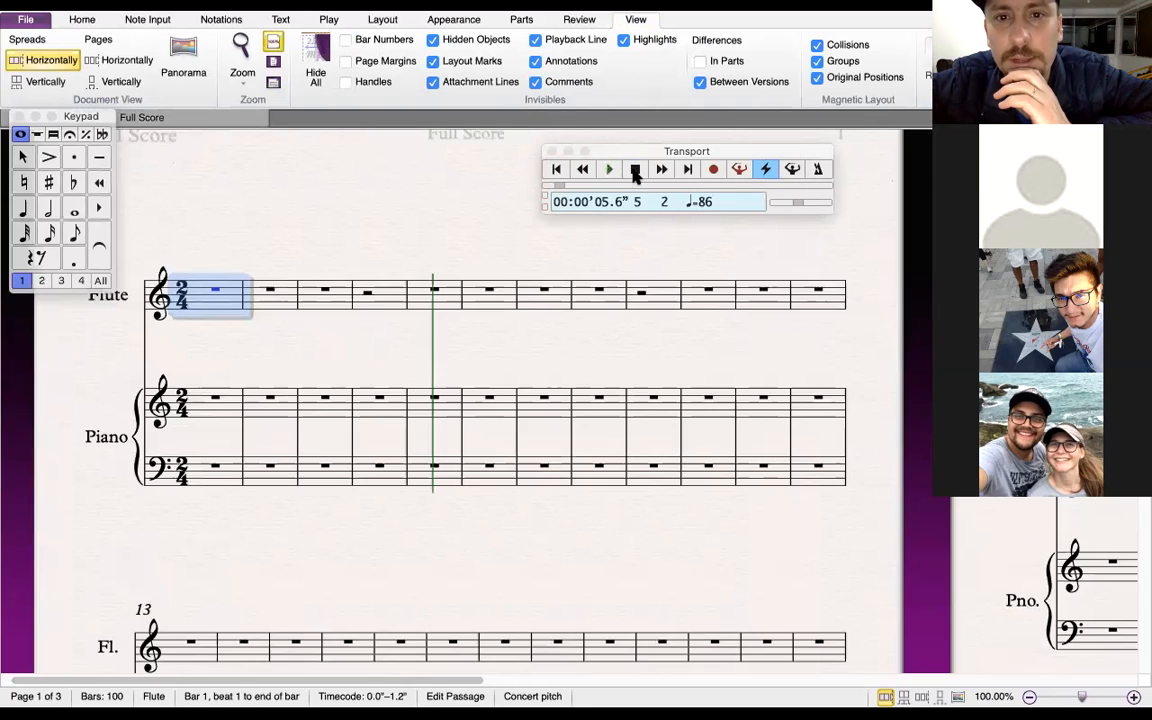
{"action": "left_click", "coordinate": [551, 152]}
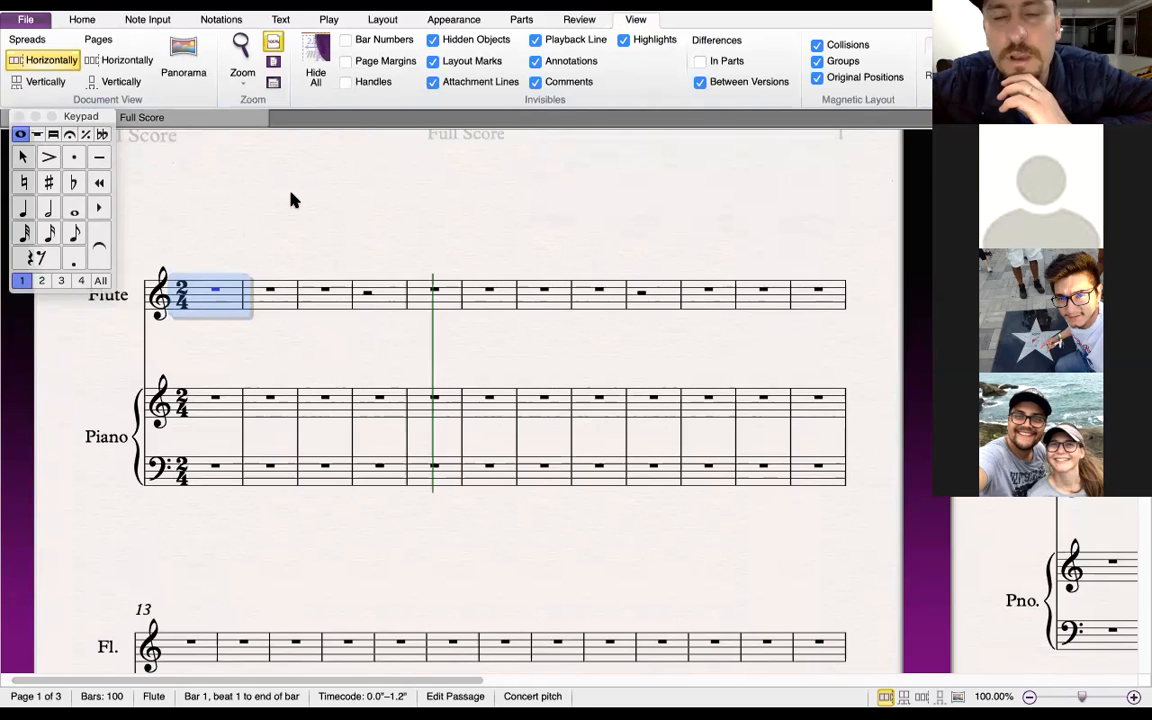
{"action": "scroll", "coordinate": [292, 199], "scroll_direction": "left", "scroll_amount": 1}
{"action": "scroll", "coordinate": [292, 199], "scroll_direction": "up", "scroll_amount": 3}
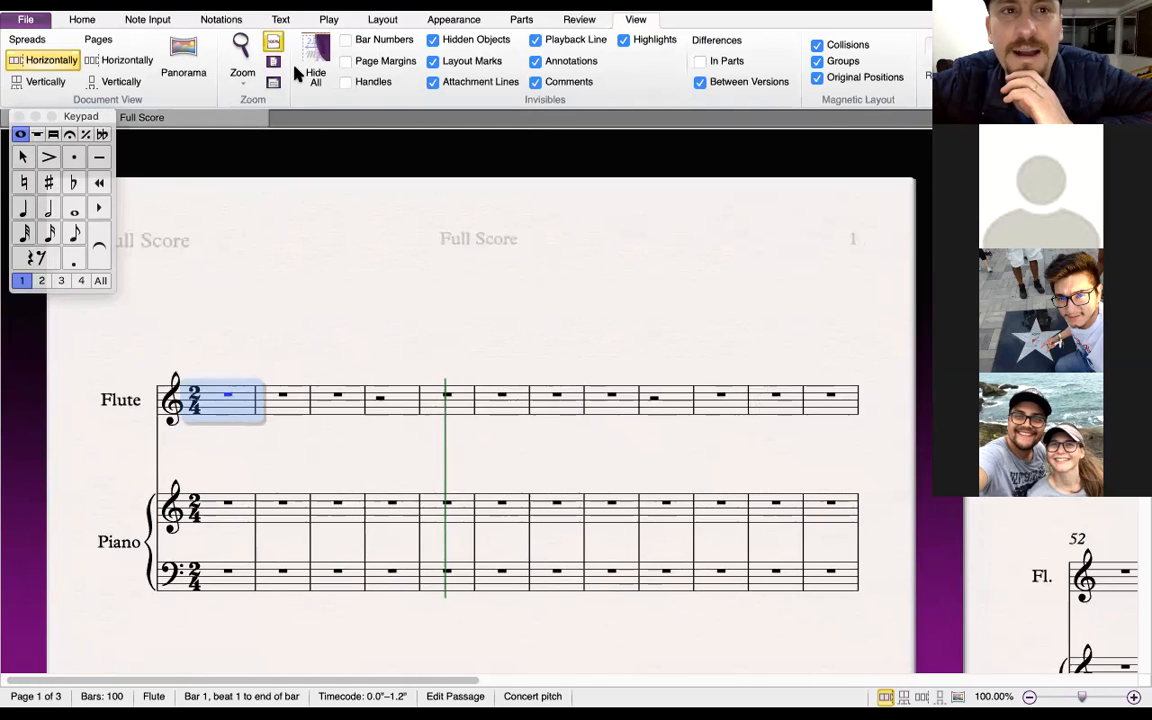
{"action": "left_click", "coordinate": [329, 20]}
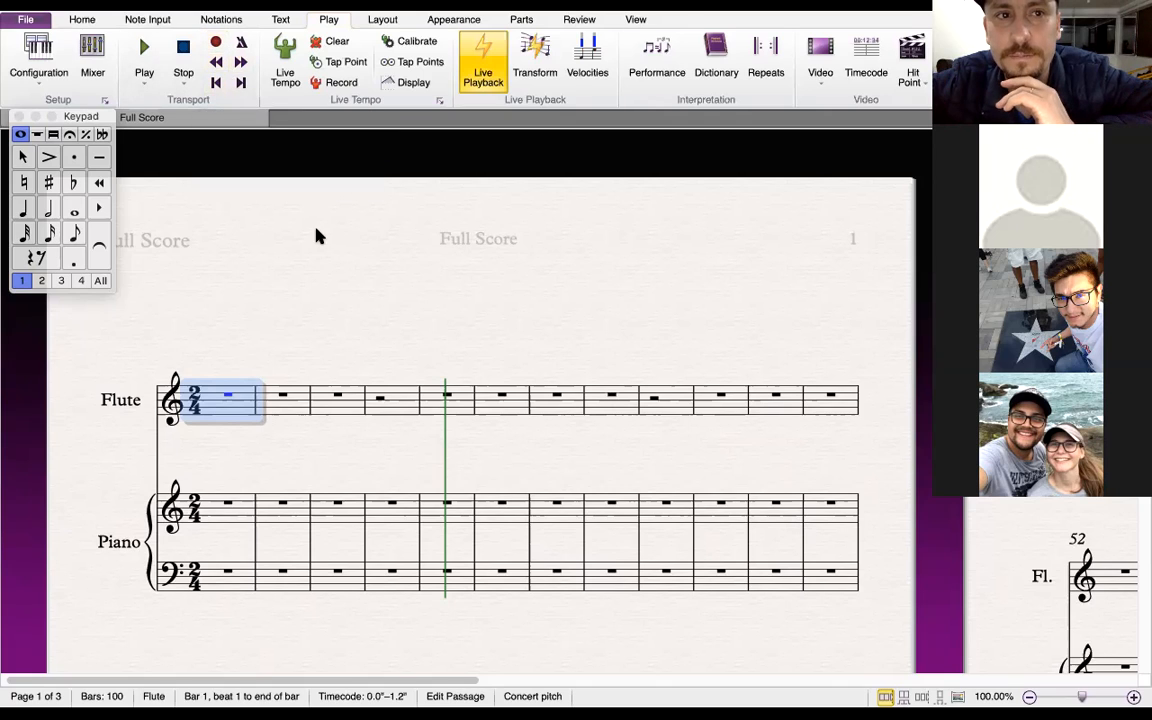
{"action": "left_click", "coordinate": [440, 101]}
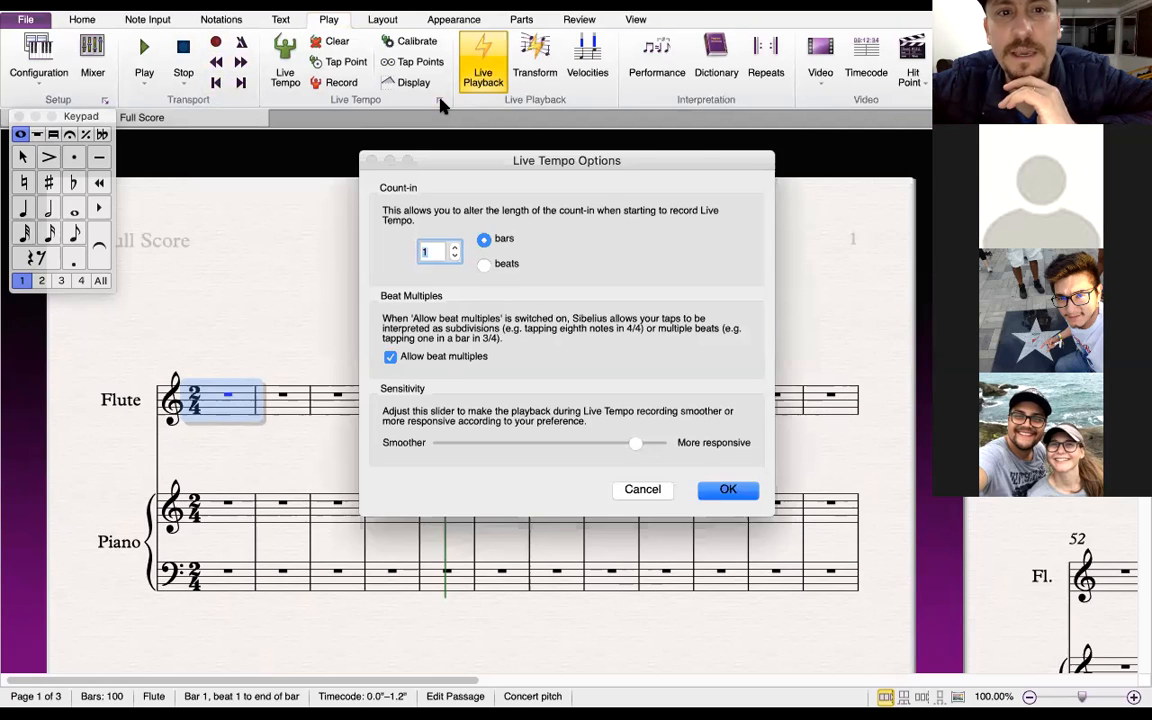
{"action": "left_click", "coordinate": [645, 490]}
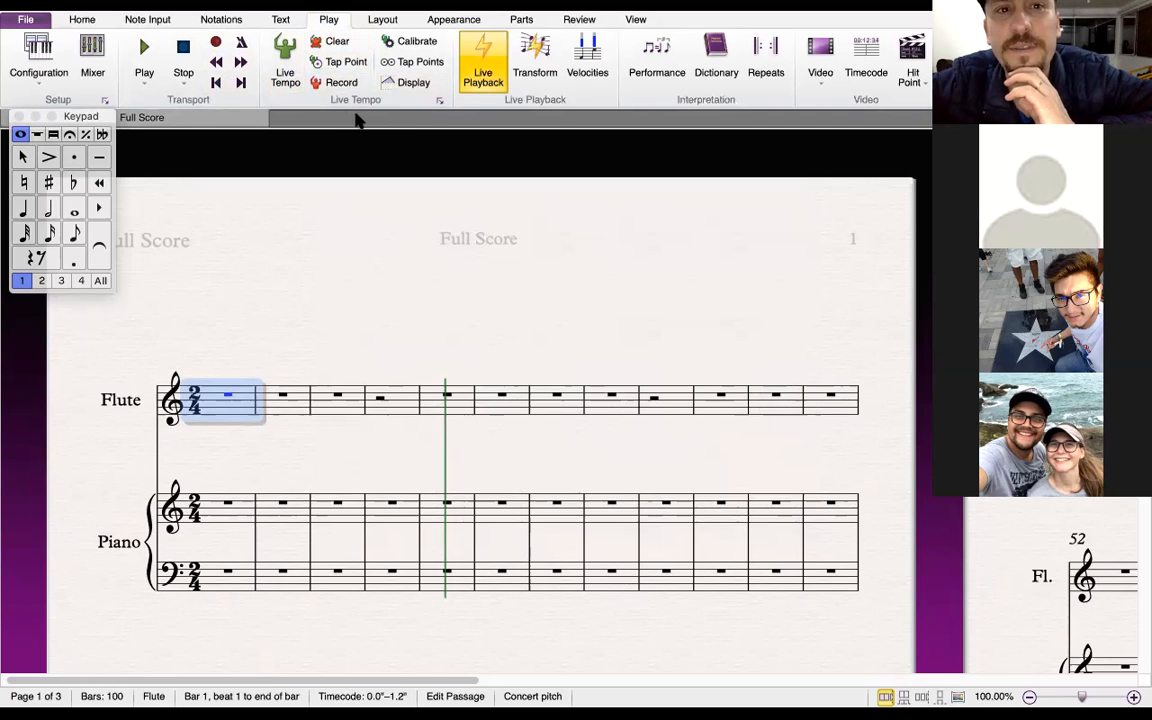
Set the Live Tempo count-in to 2 bars and confirm the options
{"action": "left_click", "coordinate": [439, 102]}
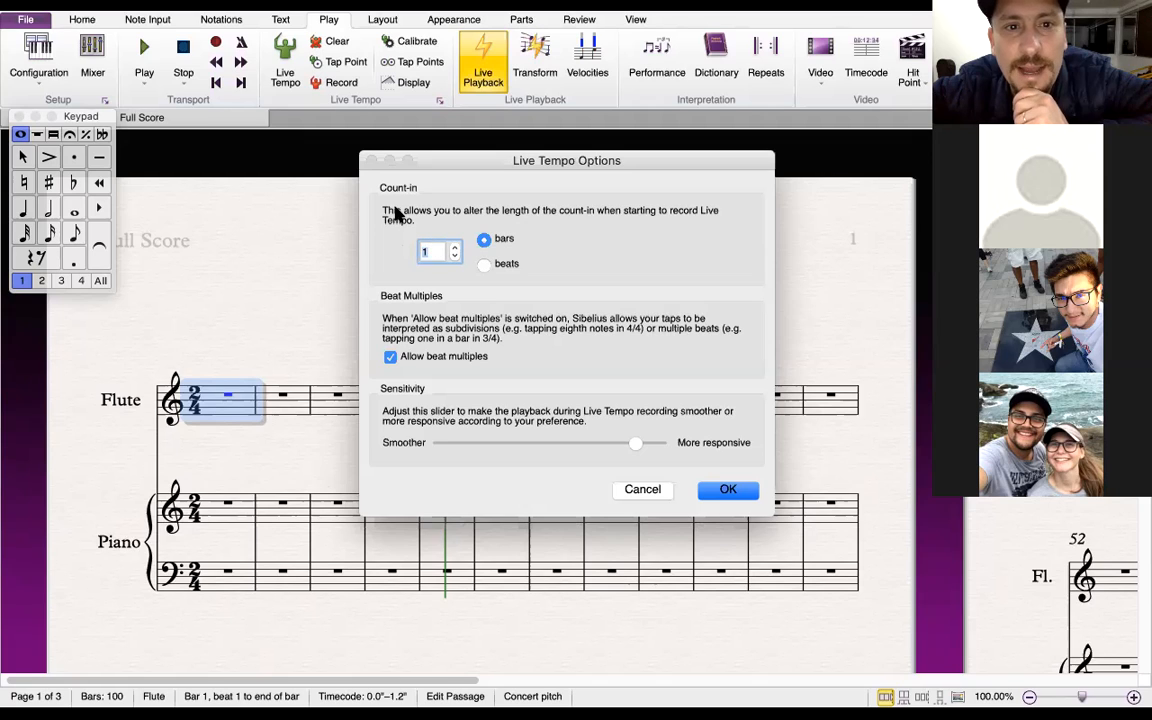
{"action": "left_click", "coordinate": [473, 219]}
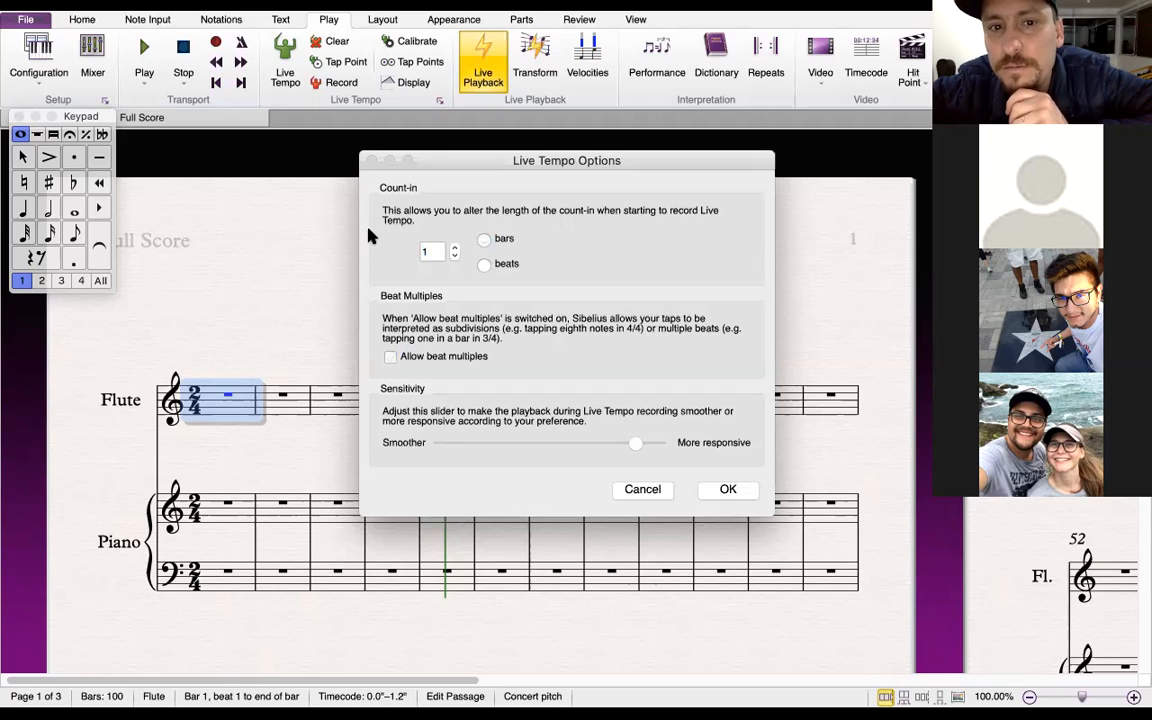
{"action": "left_click", "coordinate": [486, 241]}
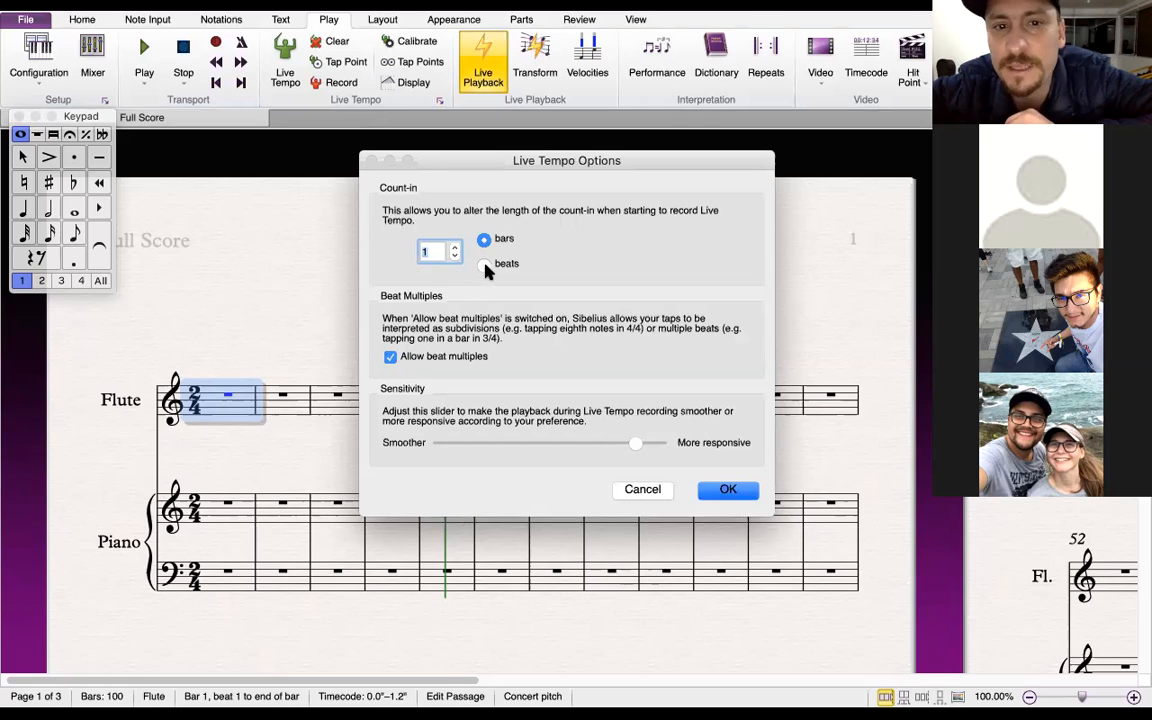
{"action": "left_click", "coordinate": [455, 248]}
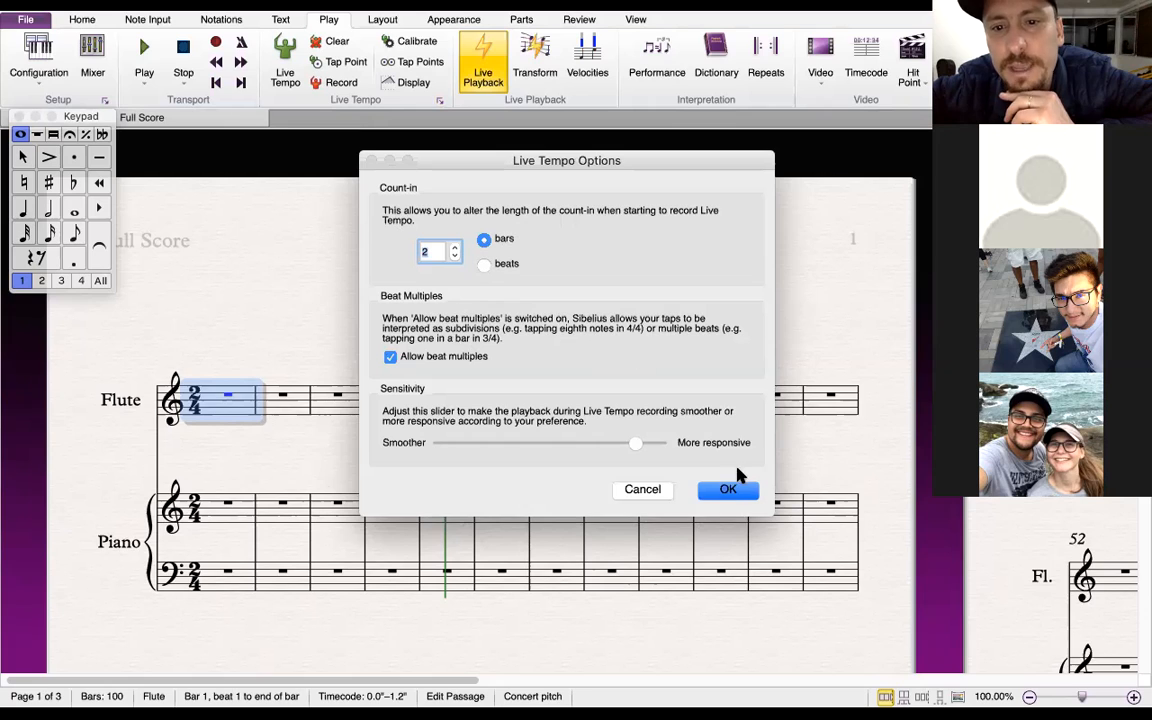
{"action": "left_click", "coordinate": [728, 489]}
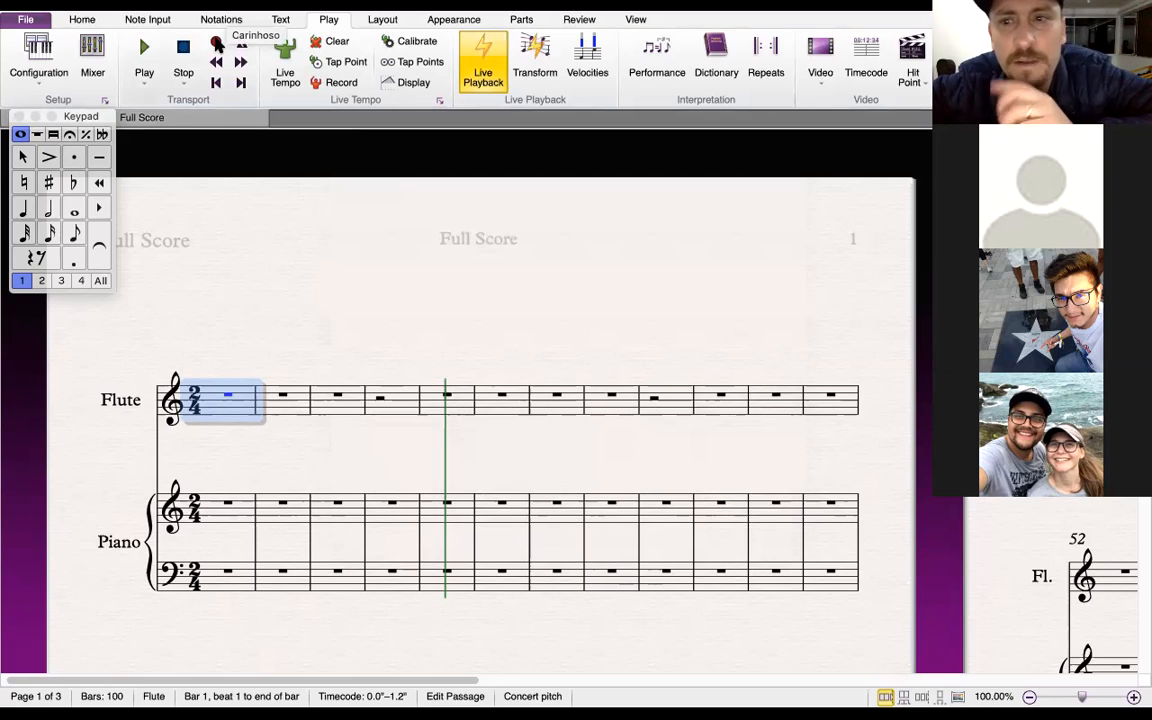
Record a flute melody with Flexi-time from the selected first bar, stop recording, and select the first recorded note
{"action": "left_click", "coordinate": [217, 45]}
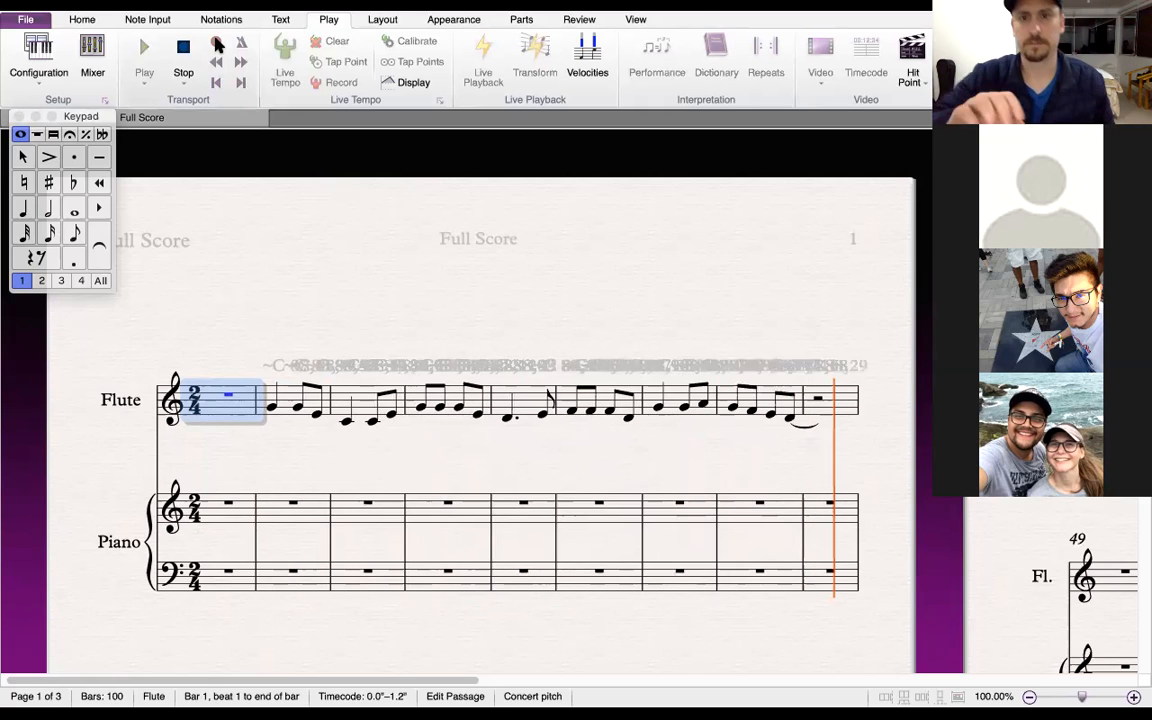
{"action": "key", "text": "space"}
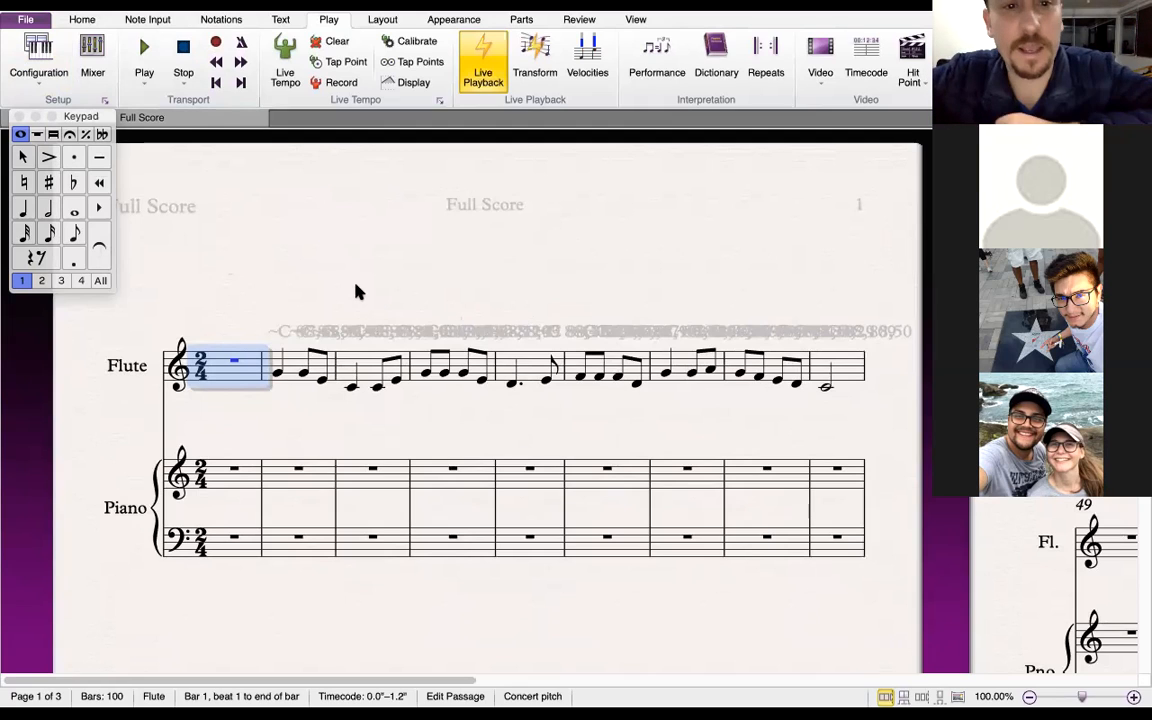
{"action": "left_click", "coordinate": [296, 260]}
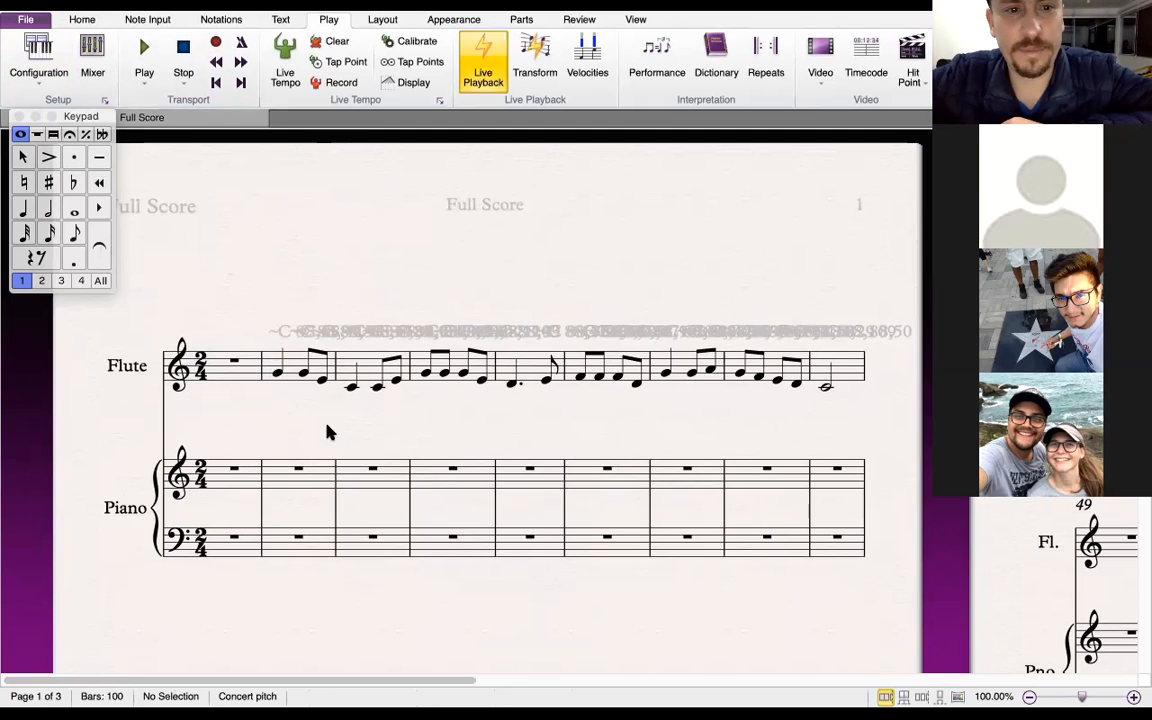
{"action": "left_click", "coordinate": [277, 374]}
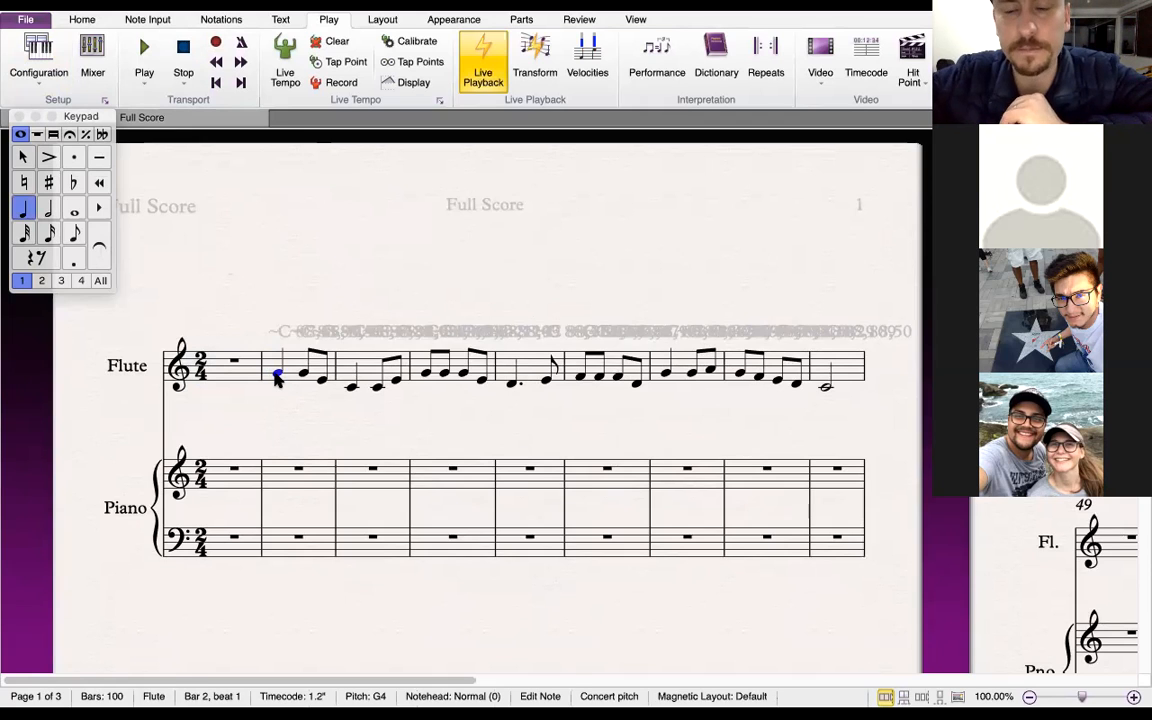
Play back the recorded flute melody and stop playback
{"action": "key", "text": "space"}
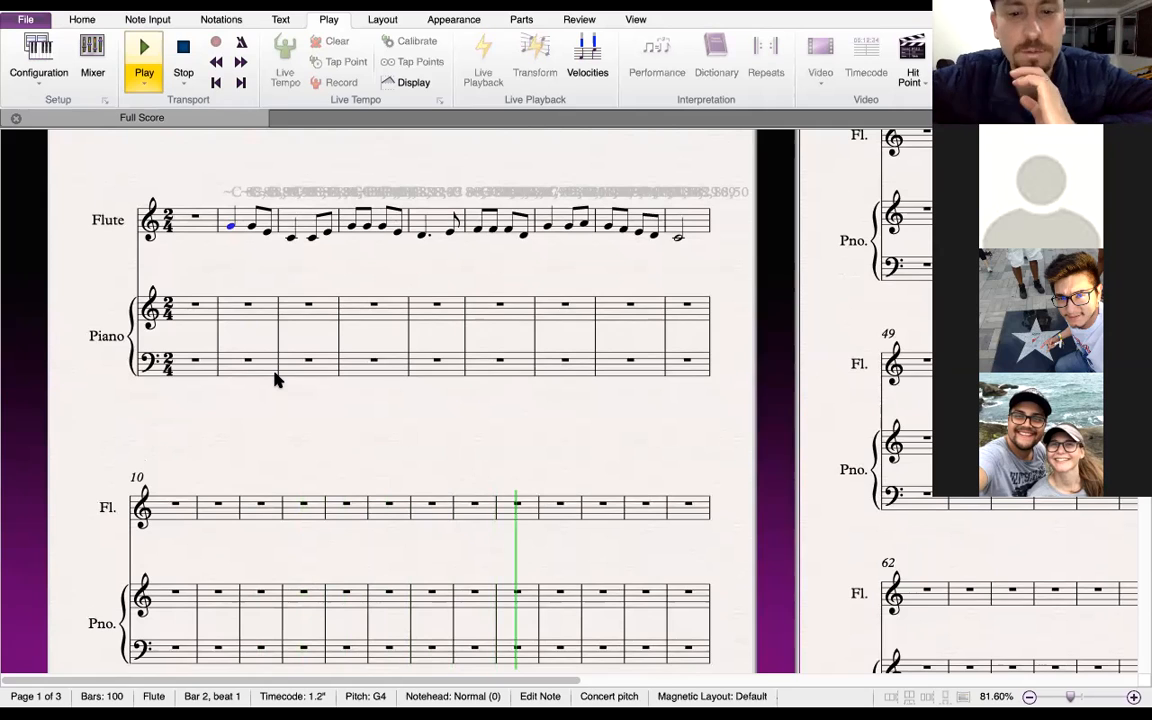
{"action": "key", "text": "space"}
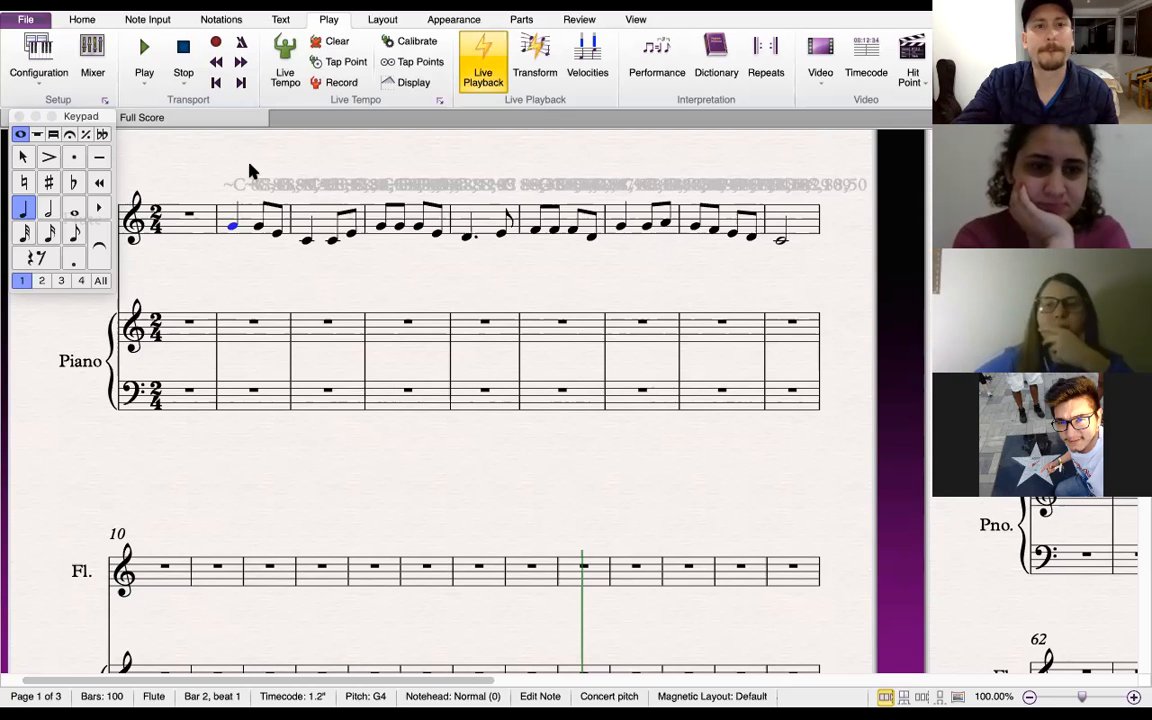
{"action": "left_click", "coordinate": [312, 188]}
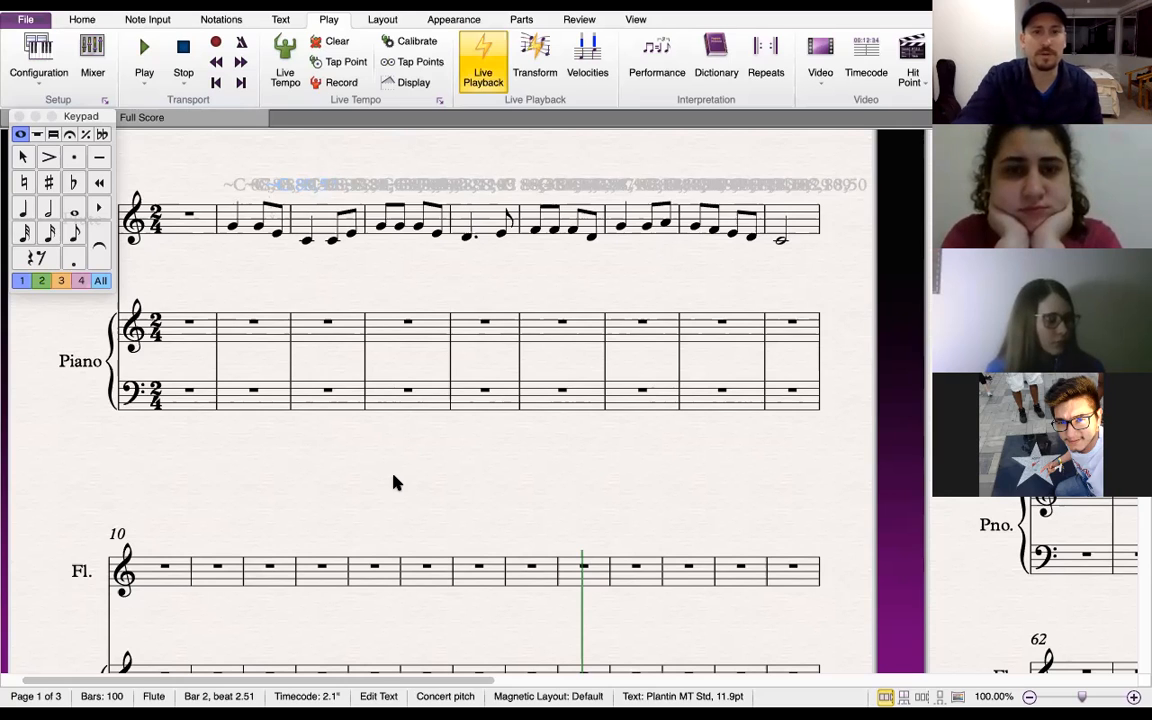
{"action": "left_click", "coordinate": [452, 294]}
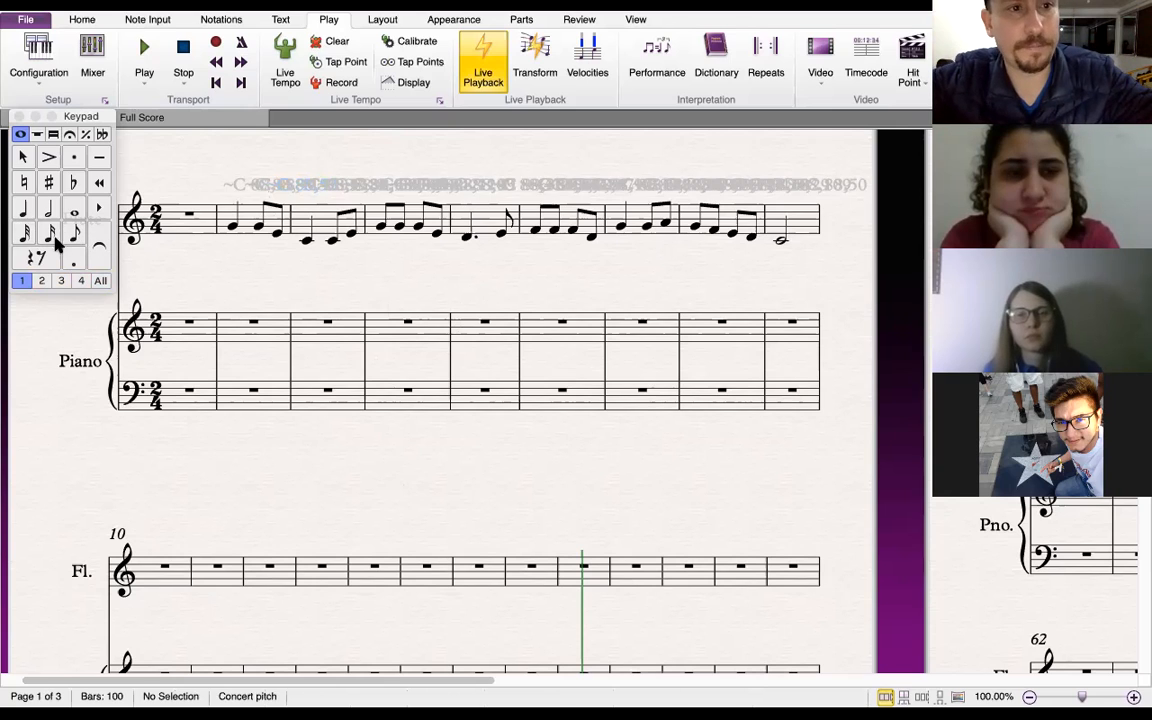
Begin note input in bar 11 of the flute staff and enter two G4 quarter notes
{"action": "left_click", "coordinate": [22, 208]}
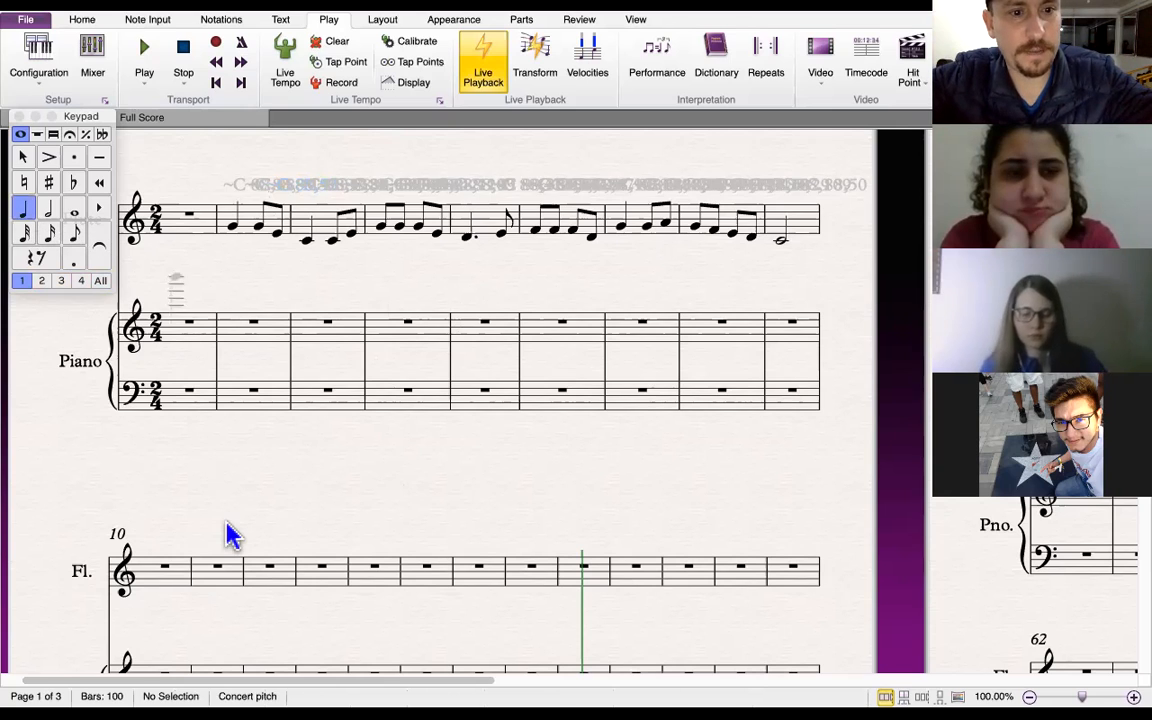
{"action": "left_click", "coordinate": [205, 588]}
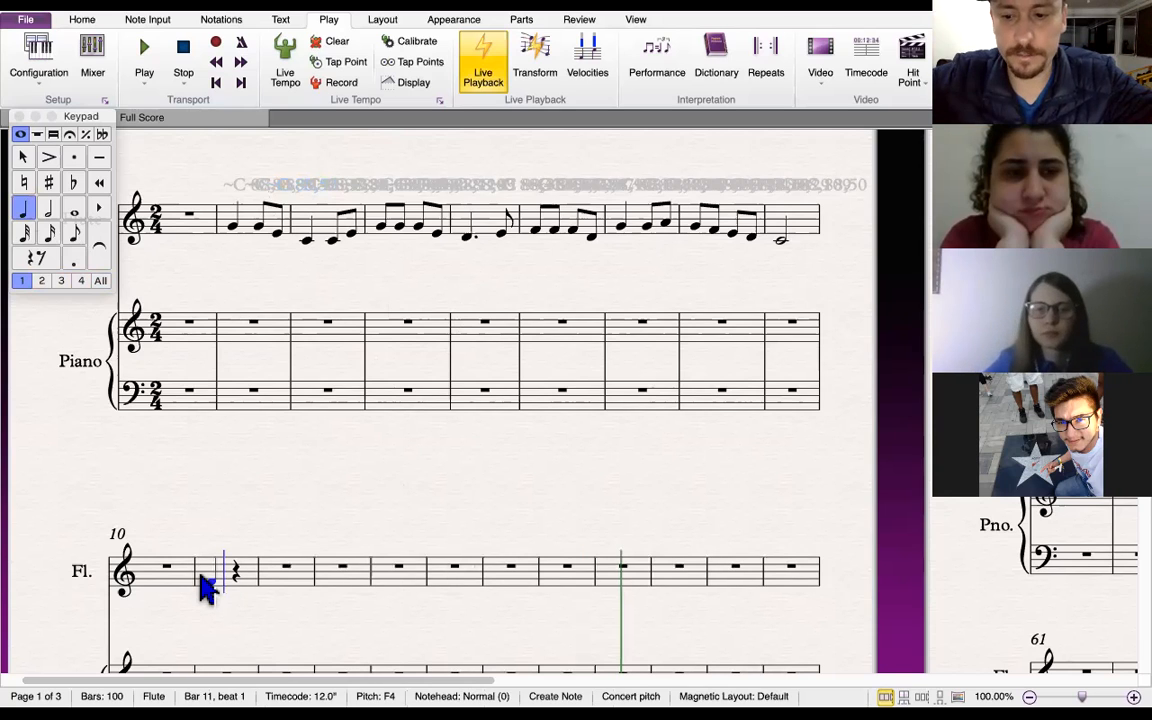
{"action": "left_click", "coordinate": [196, 580]}
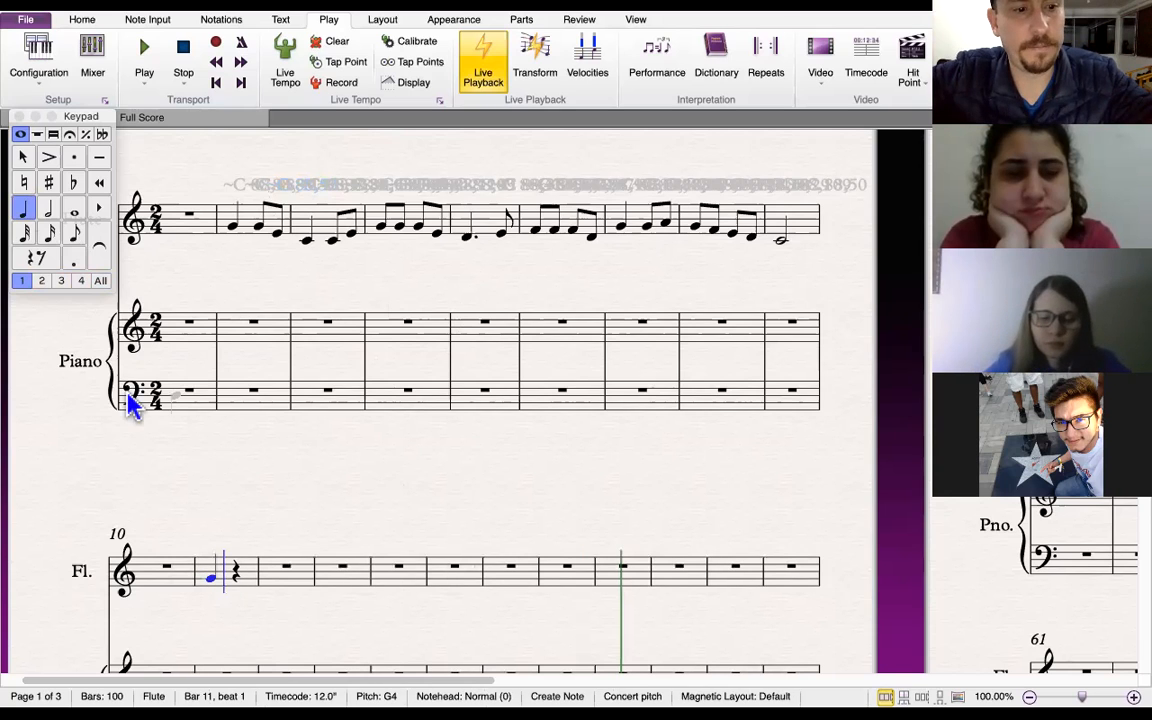
{"action": "left_click", "coordinate": [74, 236]}
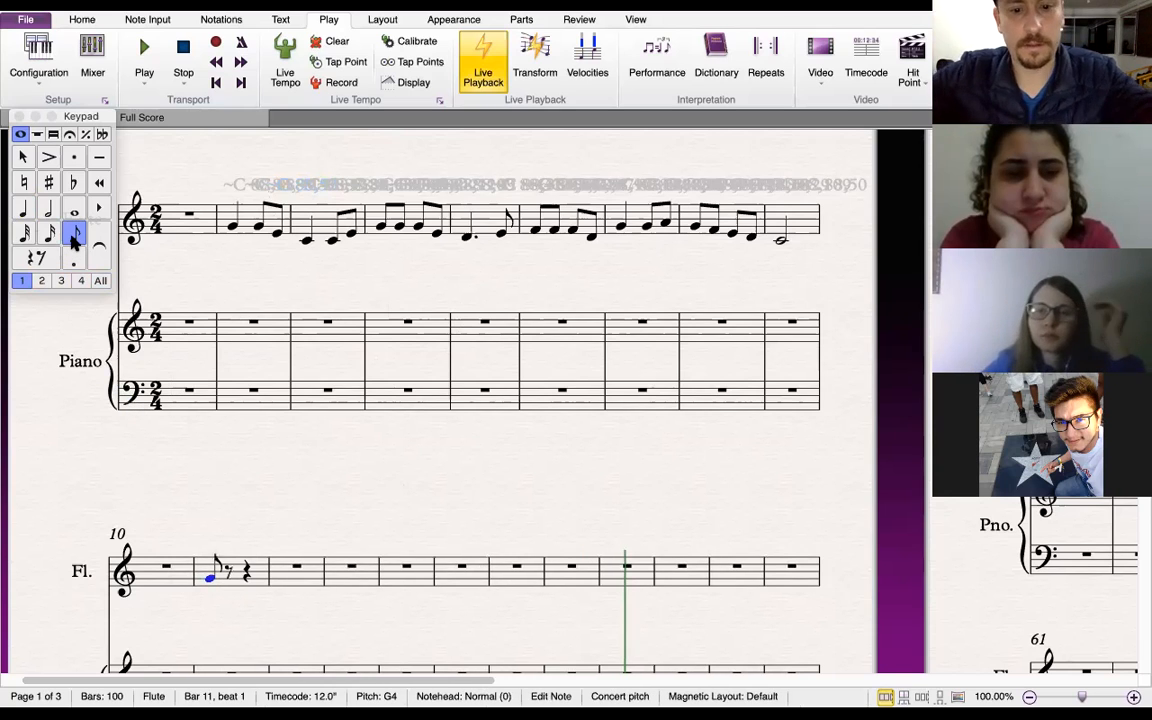
{"action": "key", "text": "g"}
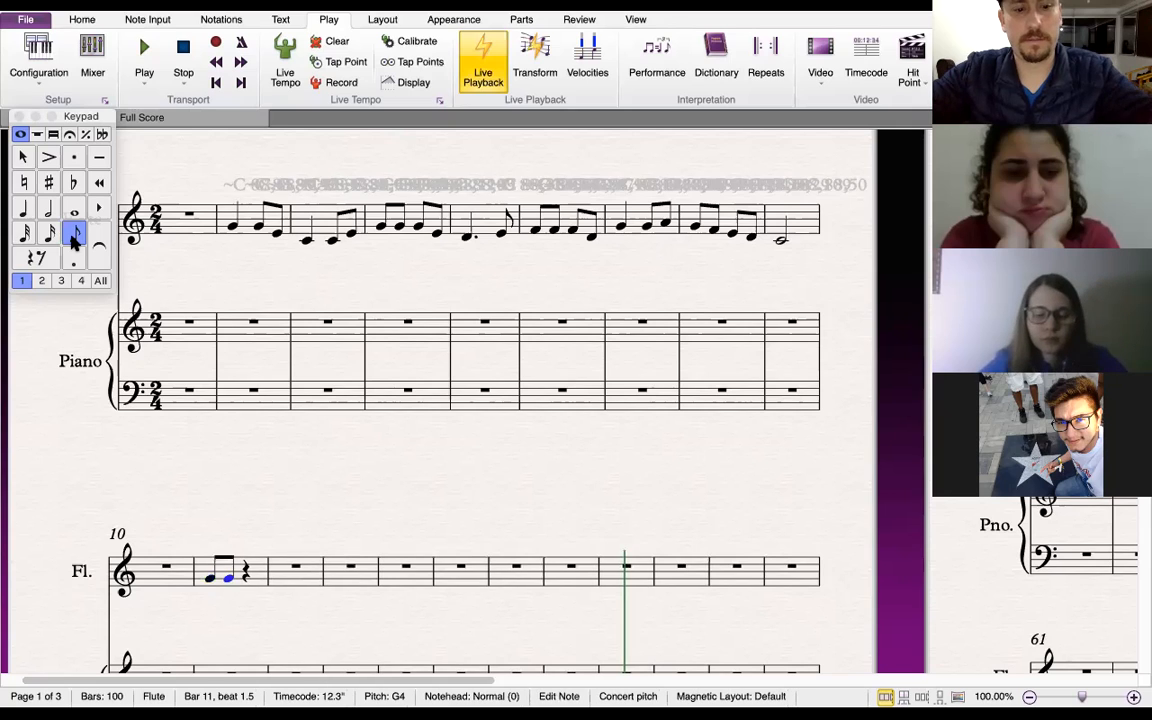
{"action": "key", "text": "ctrl+z"}
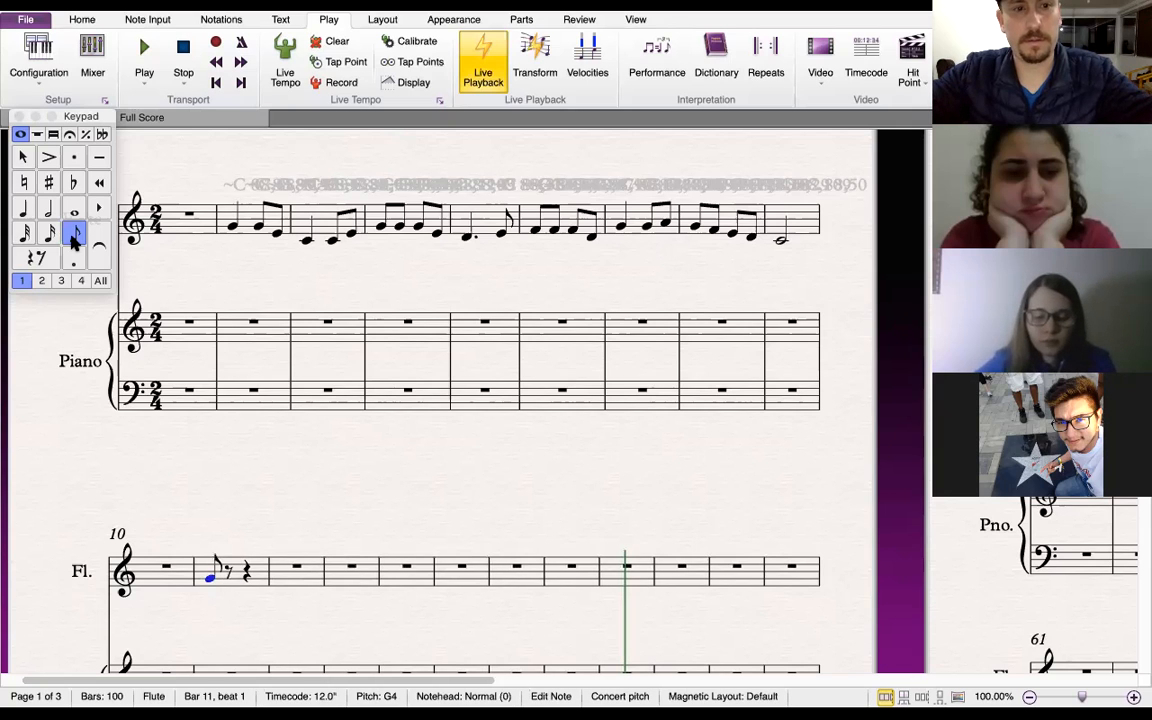
{"action": "left_click", "coordinate": [26, 209]}
{"action": "key", "text": "g"}
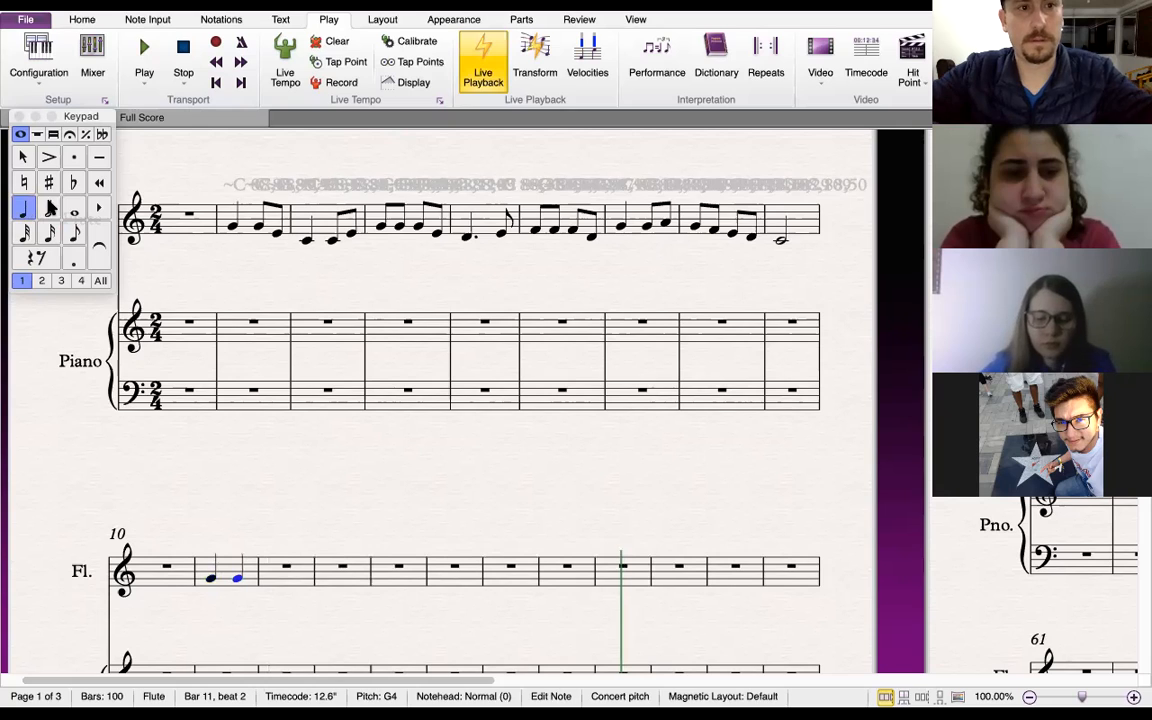
Complete bar 11 with G and E eighth notes and add a C4 quarter note at the start of bar 12
{"action": "left_click", "coordinate": [76, 233]}
{"action": "key", "text": "f"}
{"action": "key", "text": "Down"}
{"action": "key", "text": "c"}
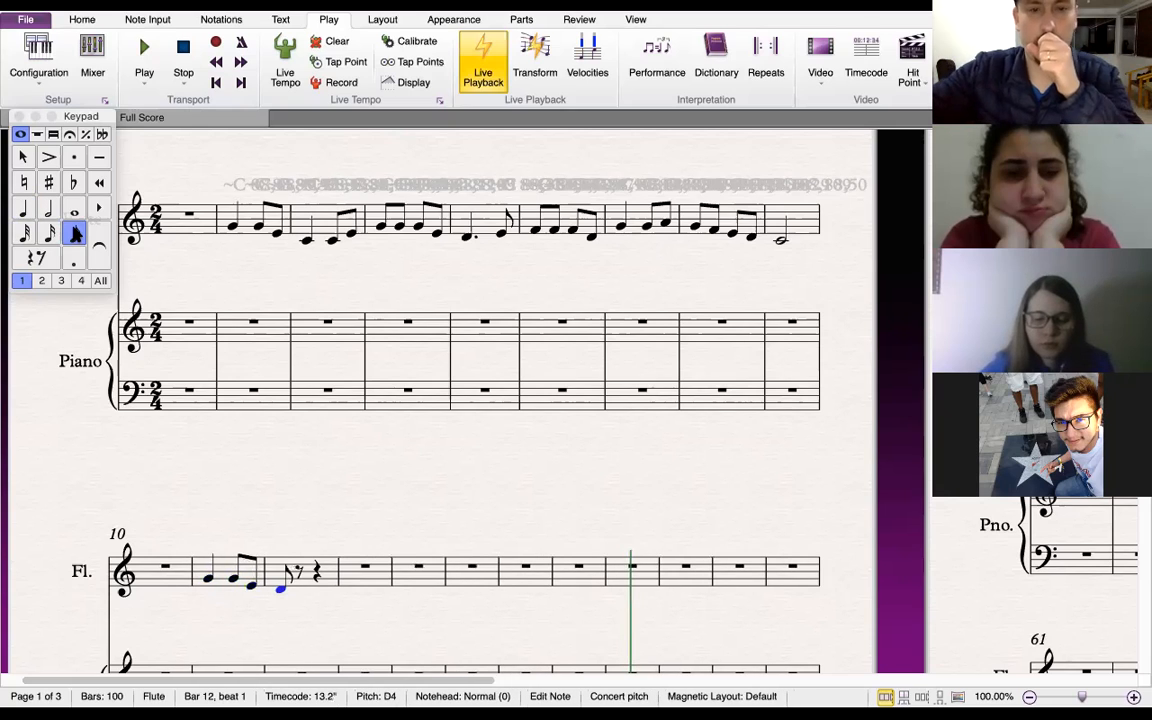
{"action": "left_click", "coordinate": [25, 208]}
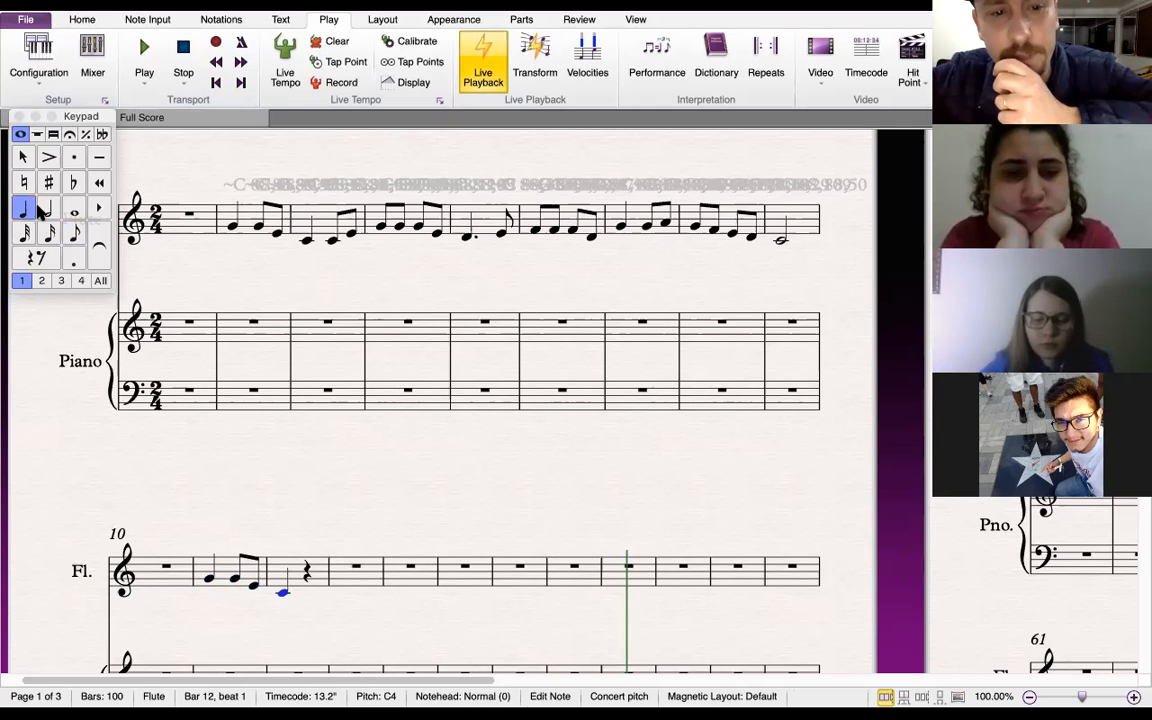
{"action": "left_click", "coordinate": [260, 258]}
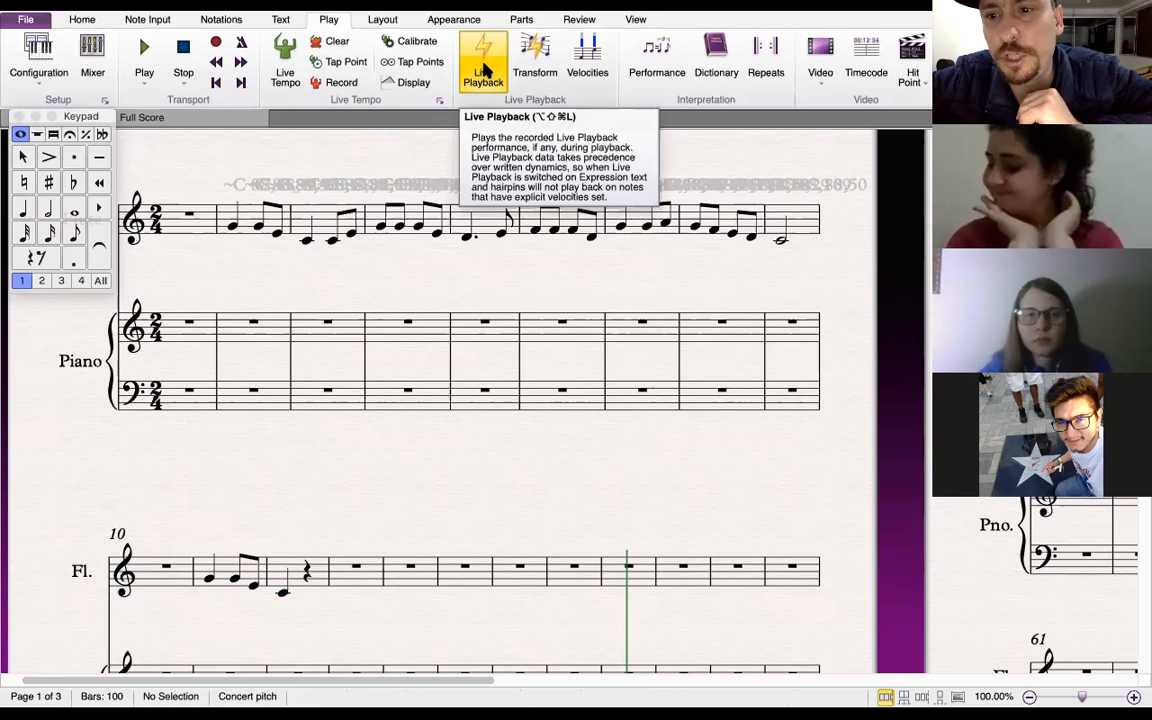
Open the Inspector for the first recorded flute note in bar 2 and toggle Live Playback off and back on
{"action": "left_click", "coordinate": [231, 229]}
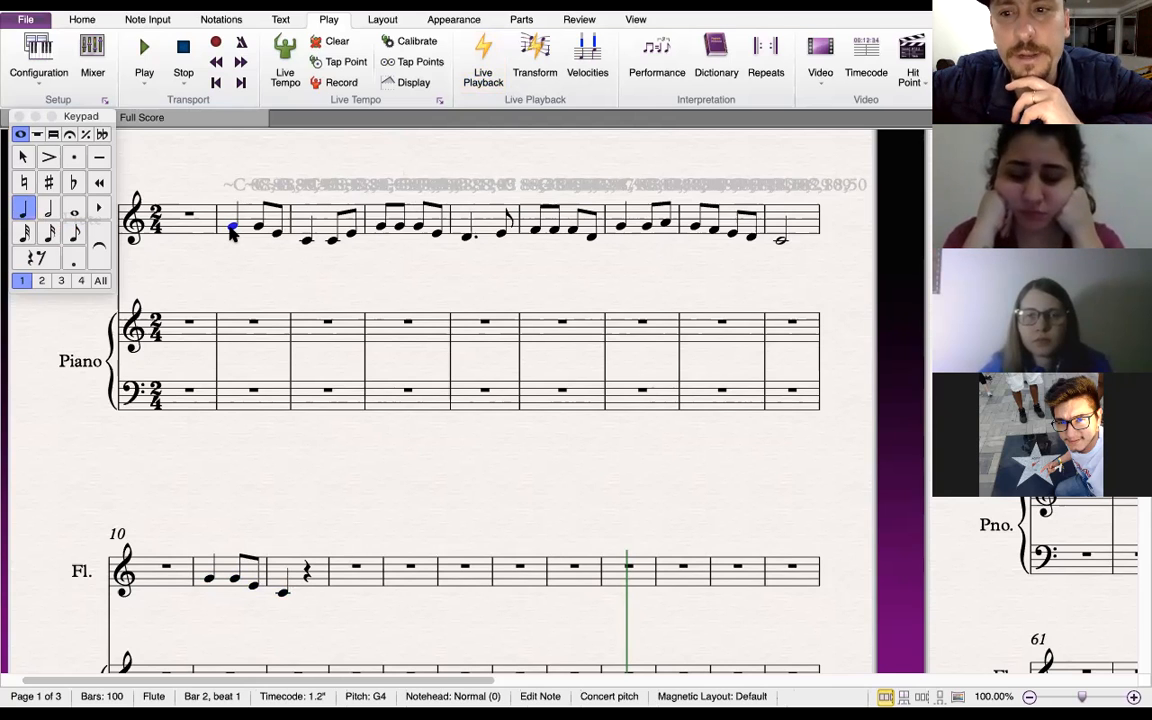
{"action": "right_click", "coordinate": [232, 233]}
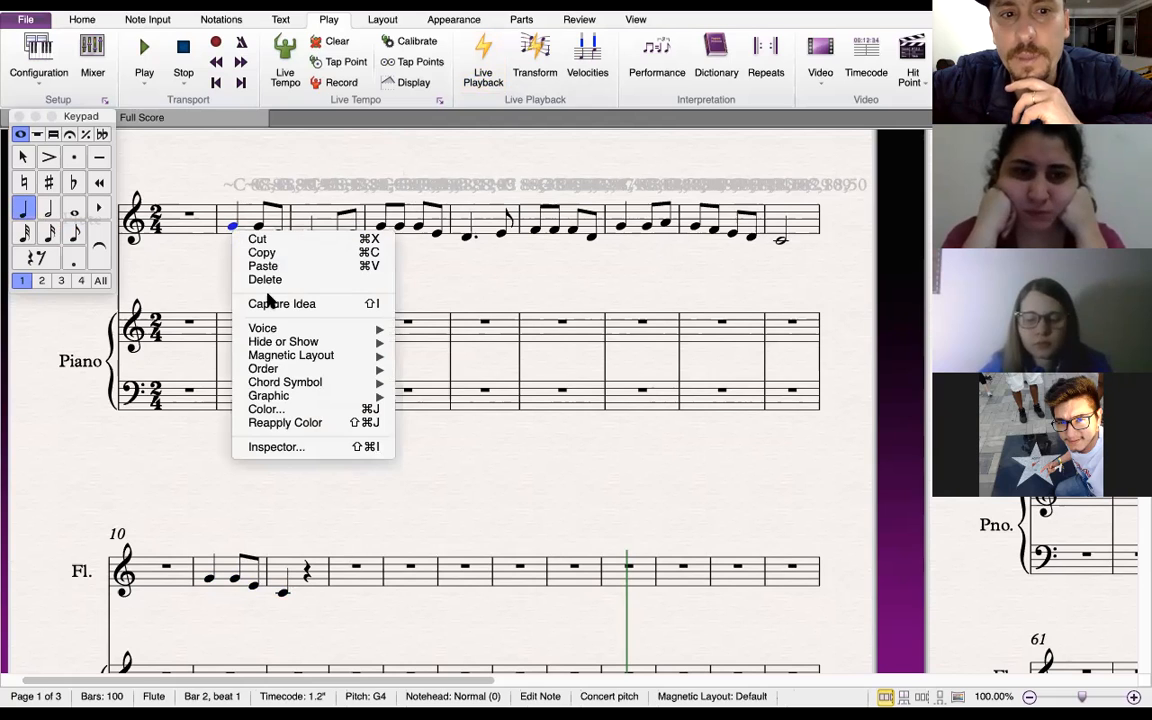
{"action": "left_click", "coordinate": [324, 447]}
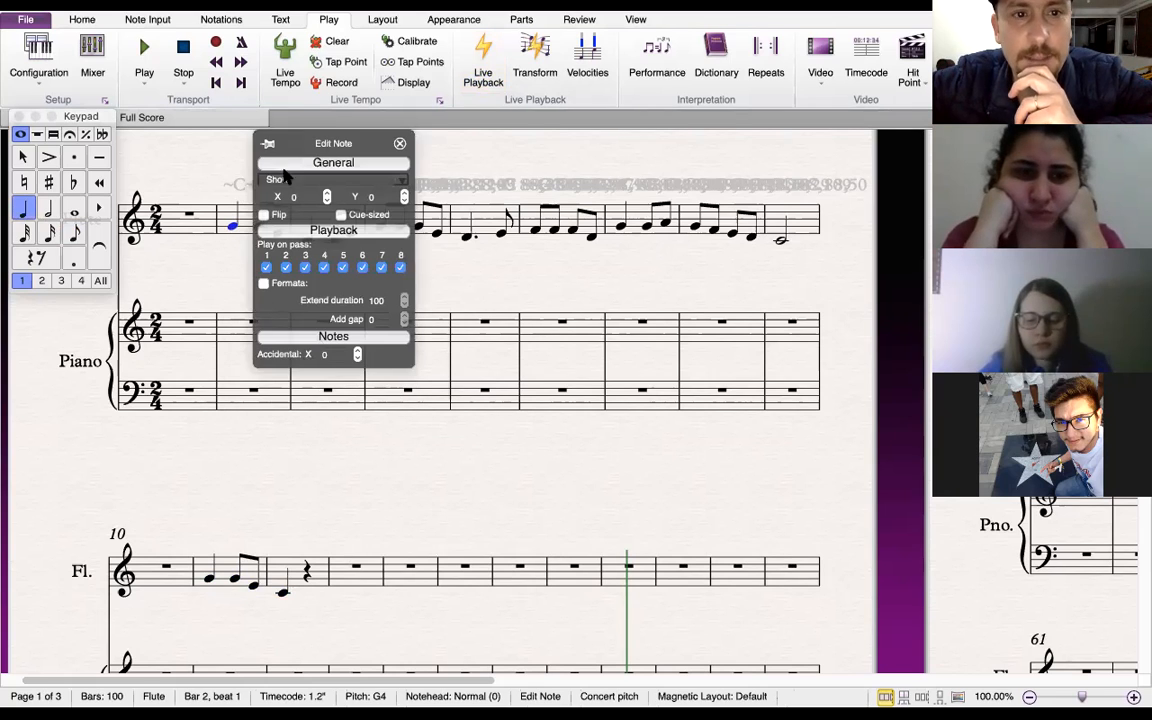
{"action": "left_click_drag", "start_coordinate": [343, 142], "coordinate": [466, 224]}
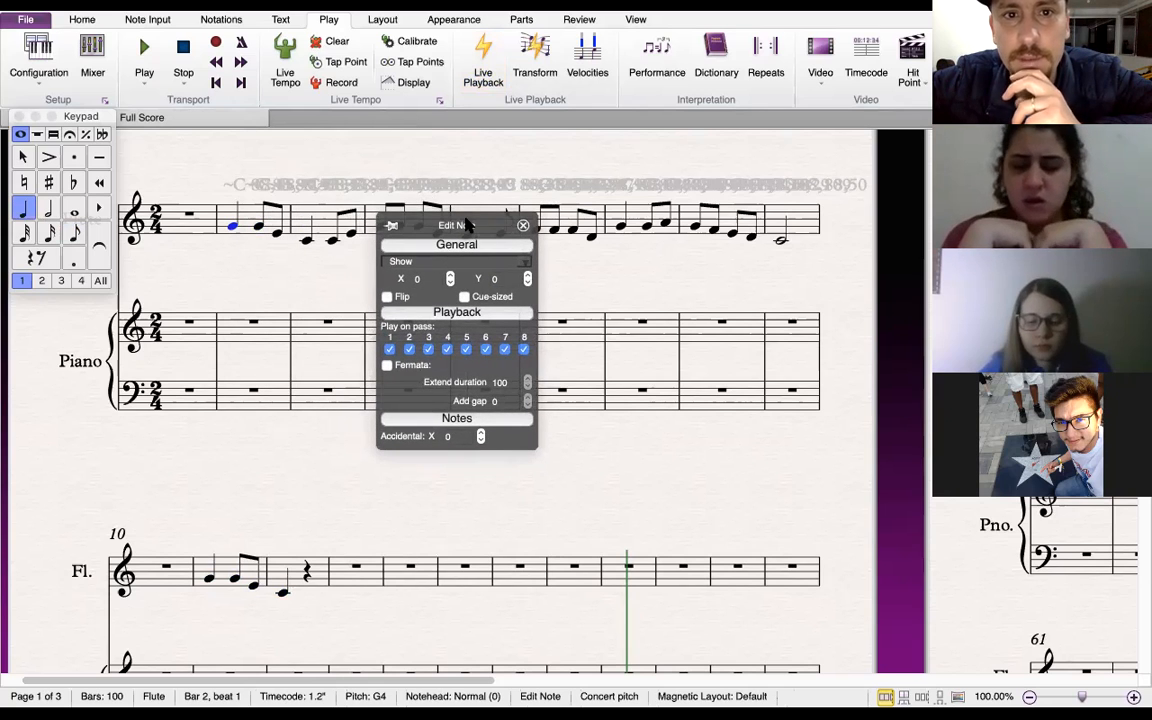
{"action": "left_click", "coordinate": [483, 50]}
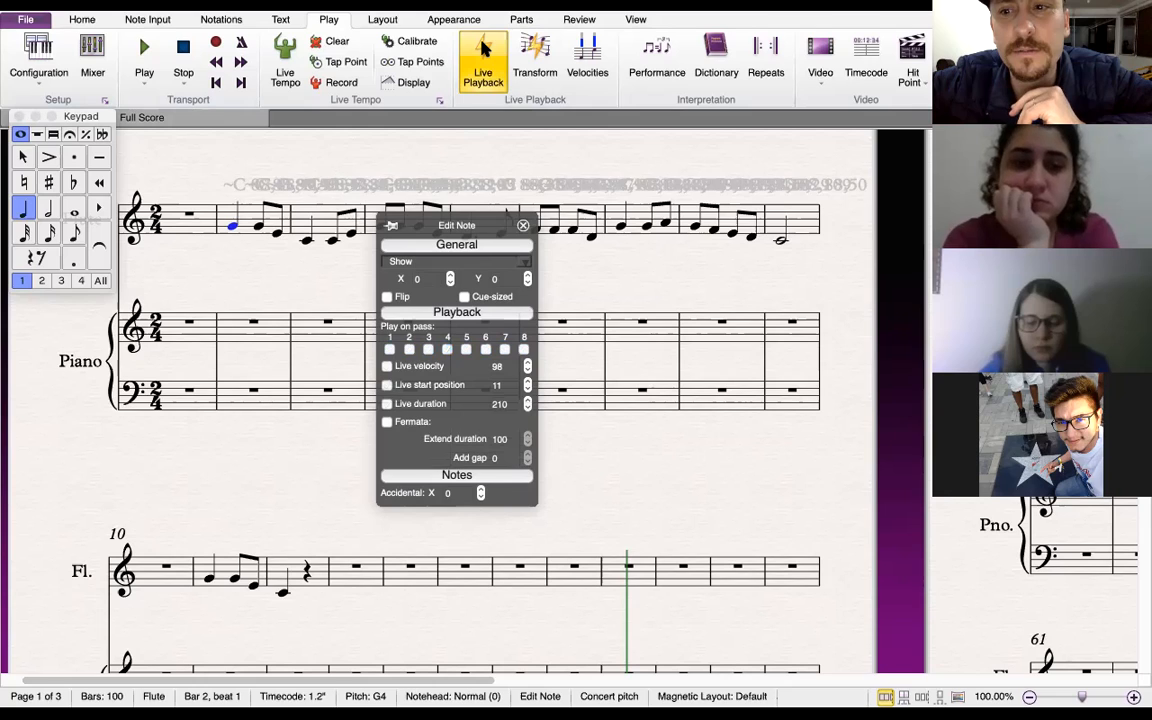
{"action": "left_click", "coordinate": [483, 50]}
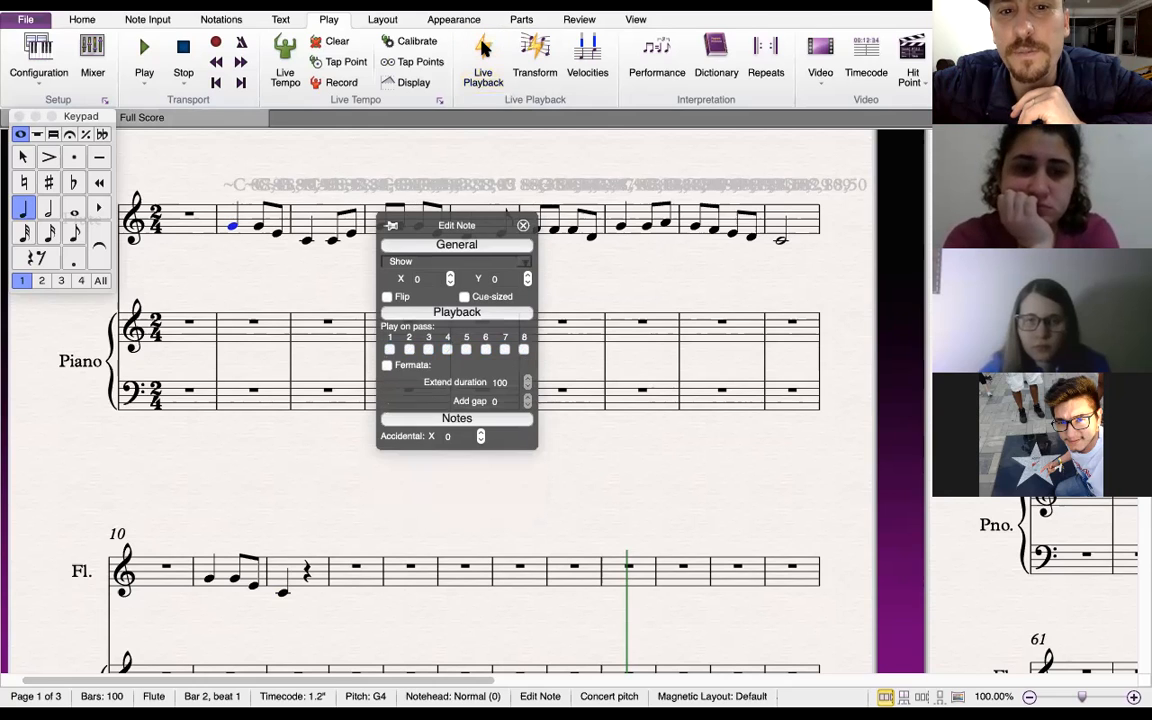
{"action": "left_click", "coordinate": [483, 47]}
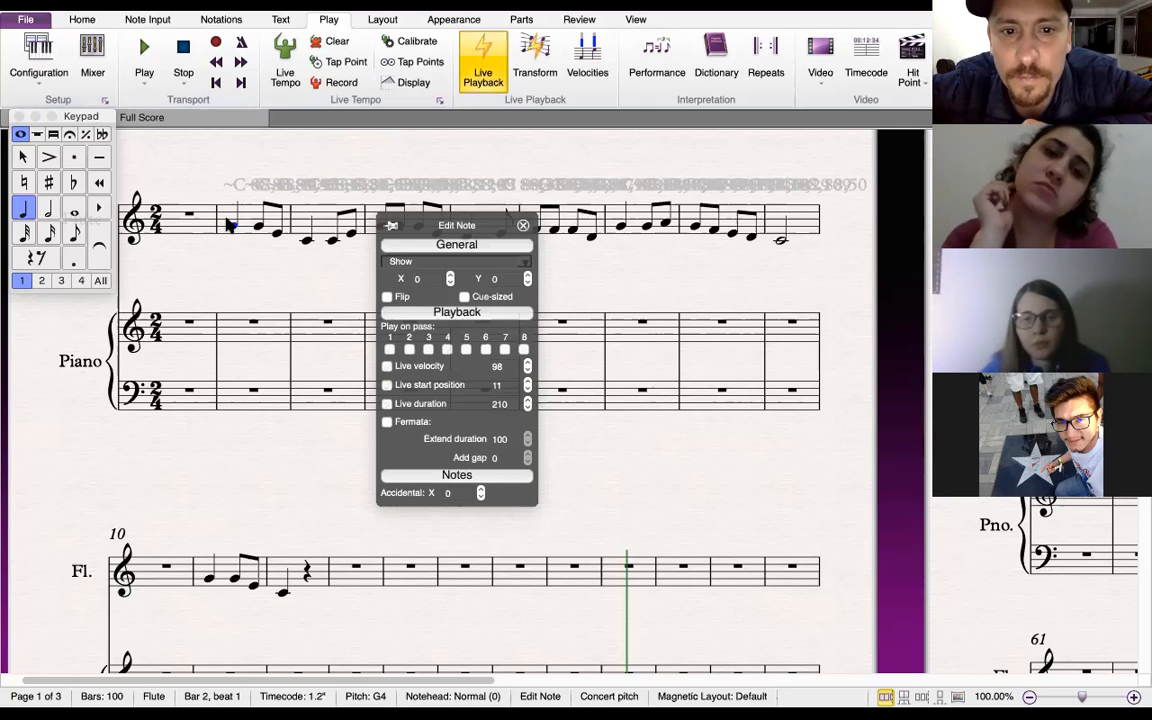
Lower the note's Live start position in the Inspector and close it
{"action": "left_click", "coordinate": [527, 388]}
{"action": "left_click", "coordinate": [527, 388]}
{"action": "left_click", "coordinate": [527, 388]}
{"action": "left_click", "coordinate": [527, 388]}
{"action": "left_click", "coordinate": [527, 388]}
{"action": "left_click", "coordinate": [527, 388]}
{"action": "left_click", "coordinate": [527, 388]}
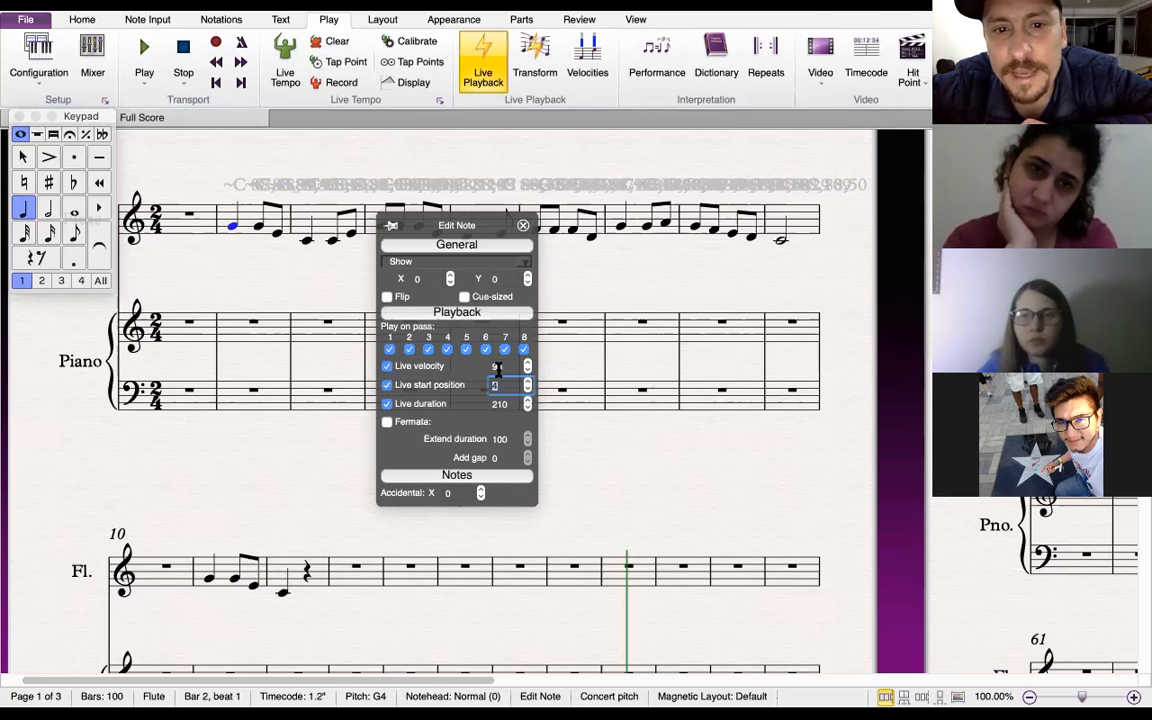
{"action": "left_click", "coordinate": [523, 225]}
Inspect the live playback values of the first note in bar 3
{"action": "left_click", "coordinate": [308, 245]}
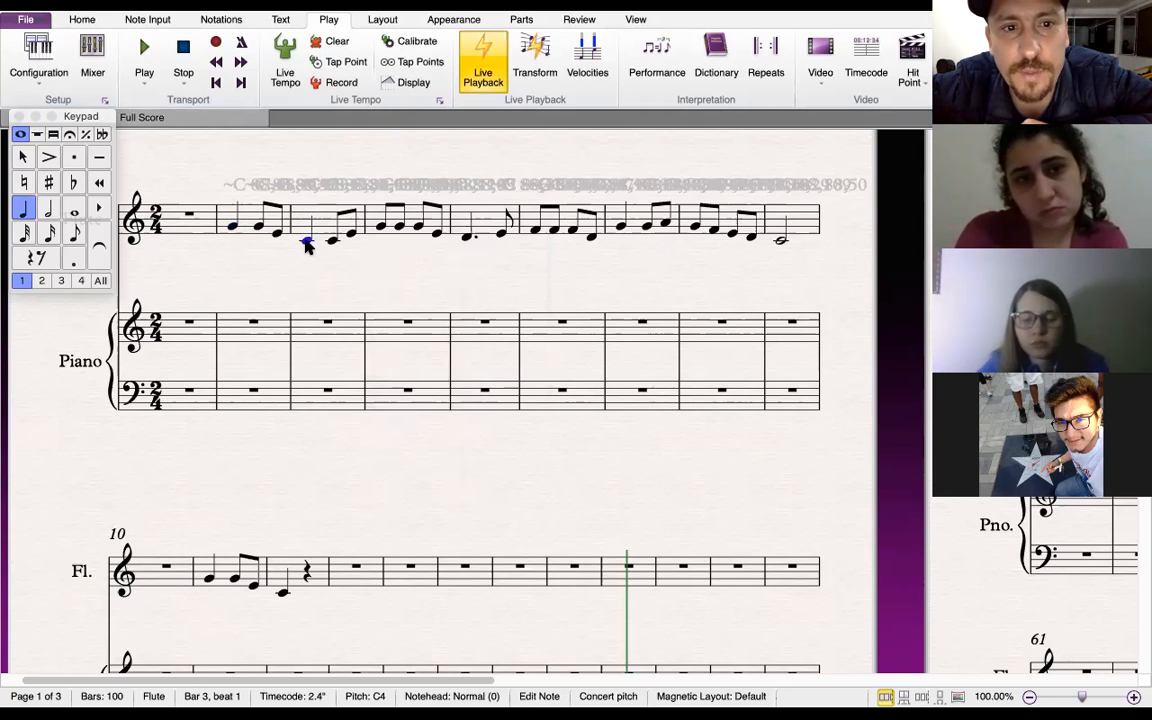
{"action": "right_click", "coordinate": [308, 245]}
{"action": "left_click", "coordinate": [345, 460]}
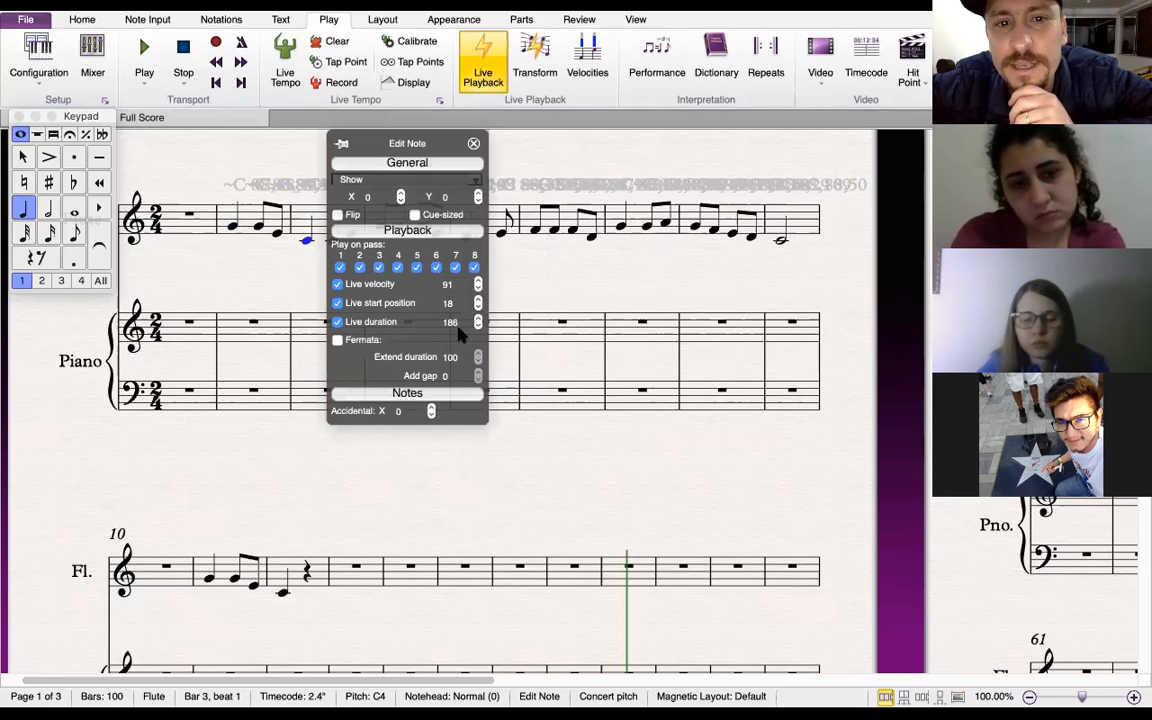
{"action": "left_click_drag", "start_coordinate": [416, 147], "coordinate": [488, 262]}
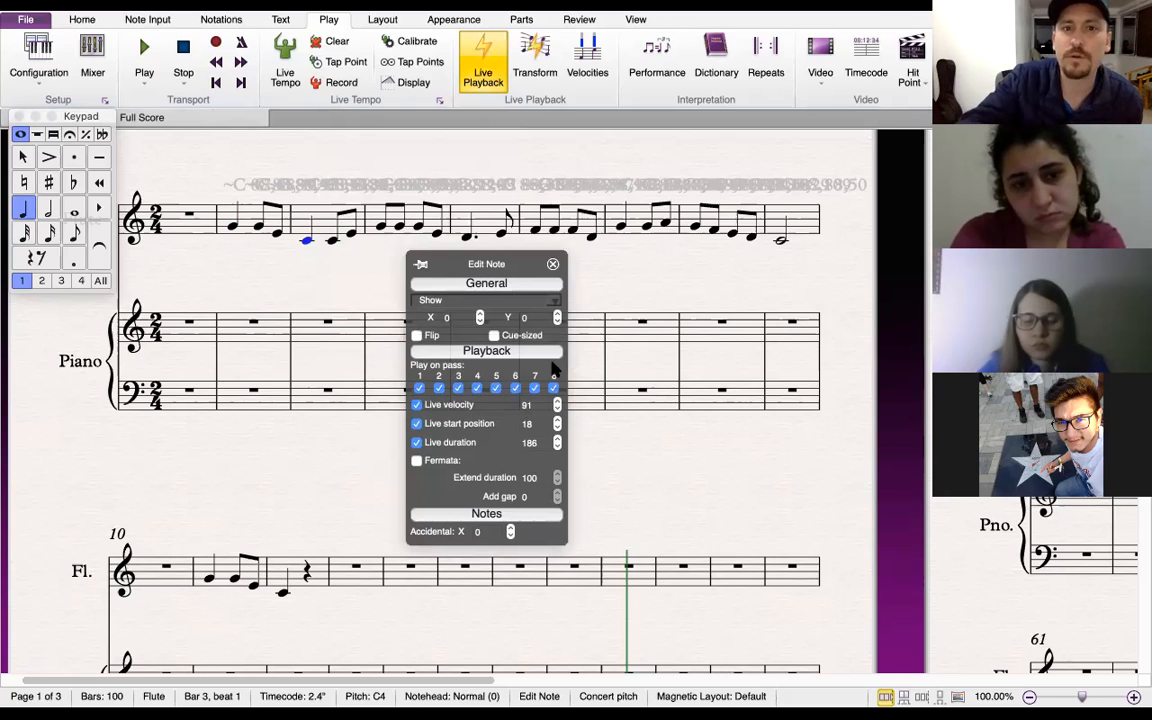
{"action": "left_click", "coordinate": [553, 265]}
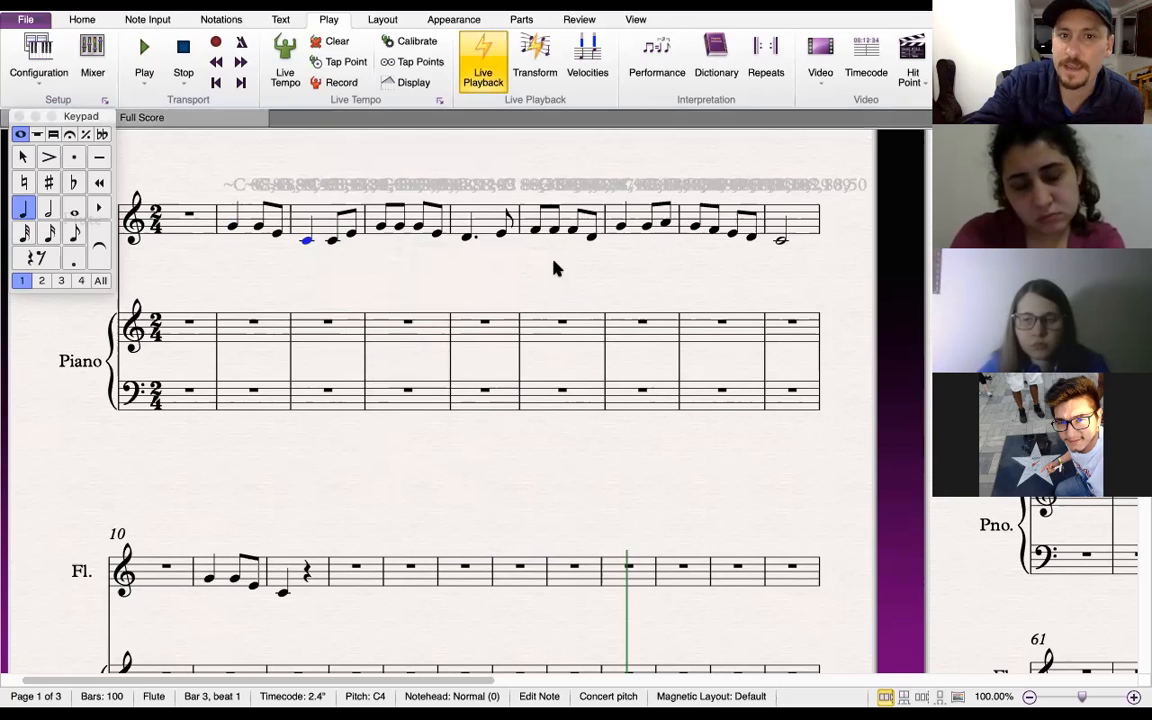
Inspect the playback values of the manually entered first note in bar 11
{"action": "left_click", "coordinate": [210, 581]}
{"action": "right_click", "coordinate": [210, 581]}
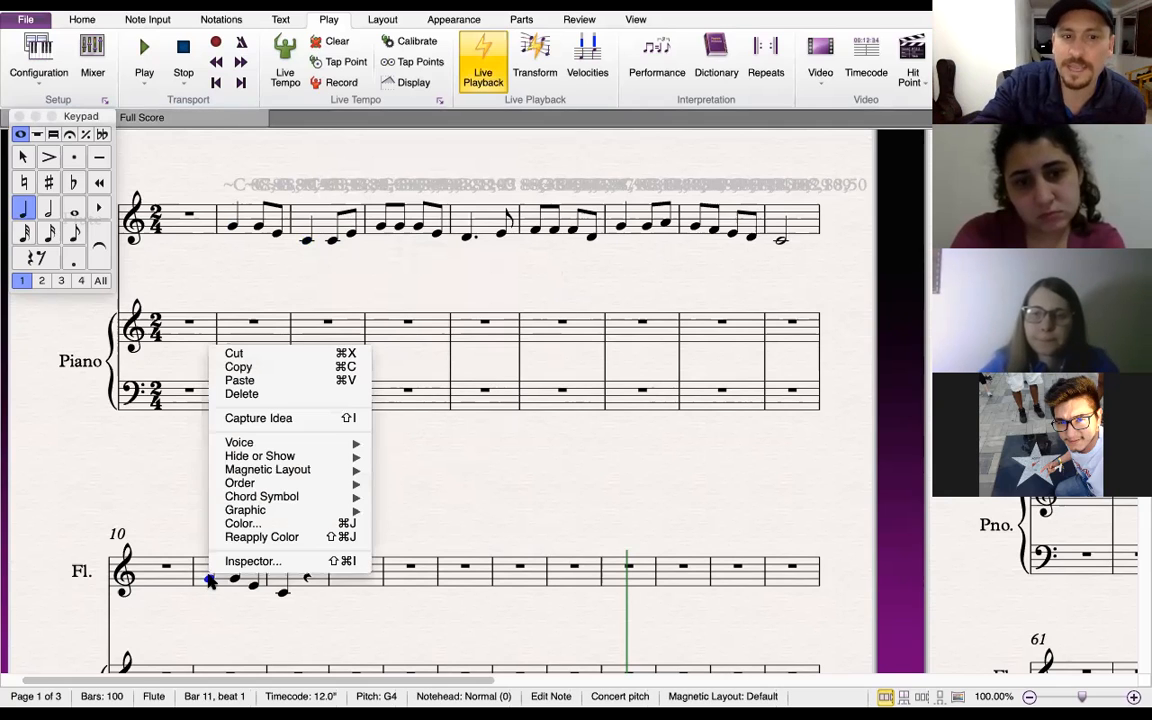
{"action": "left_click", "coordinate": [253, 561]}
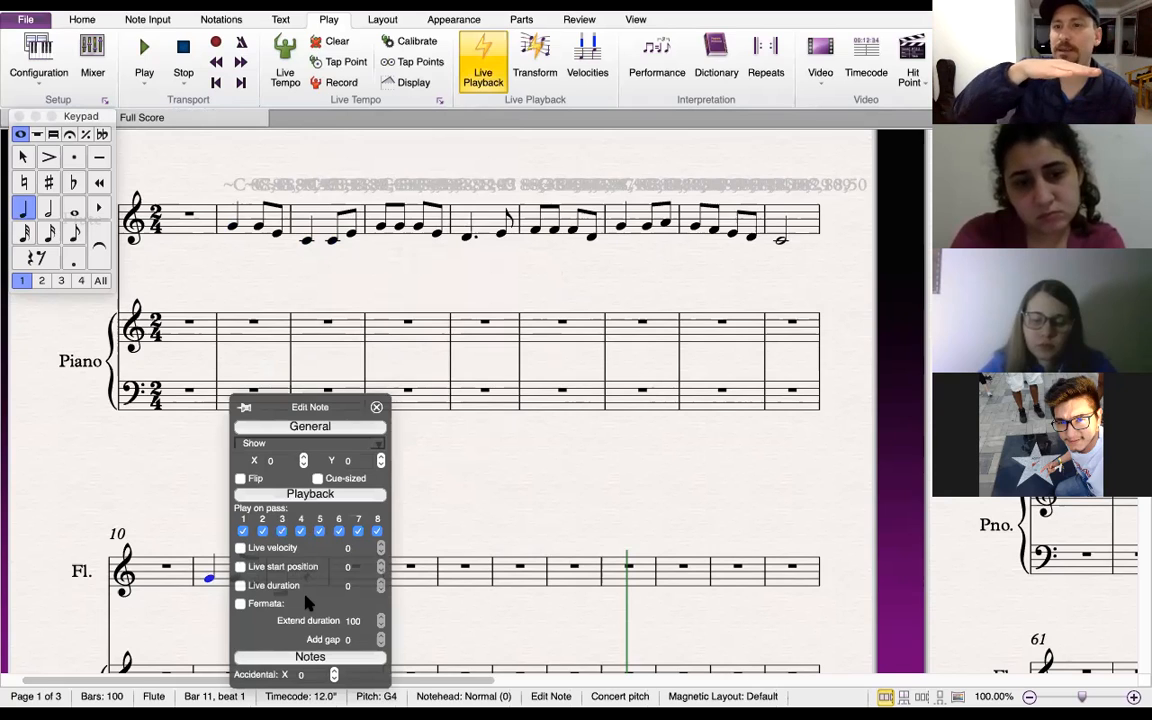
{"action": "left_click", "coordinate": [374, 407]}
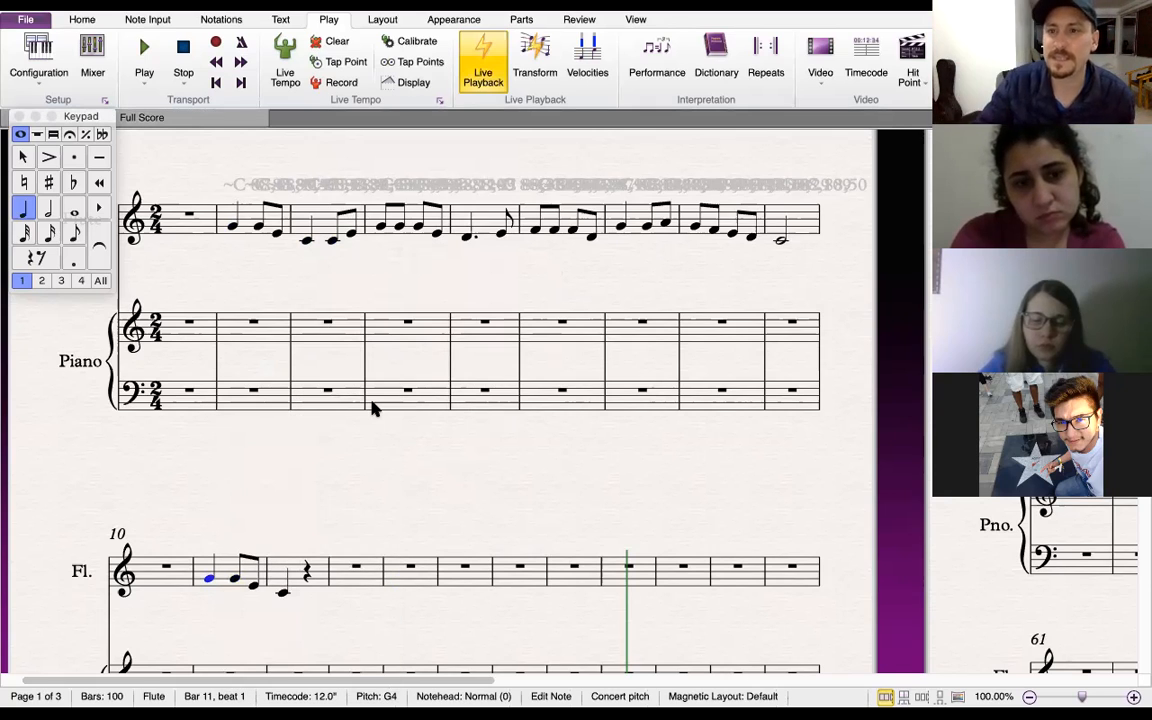